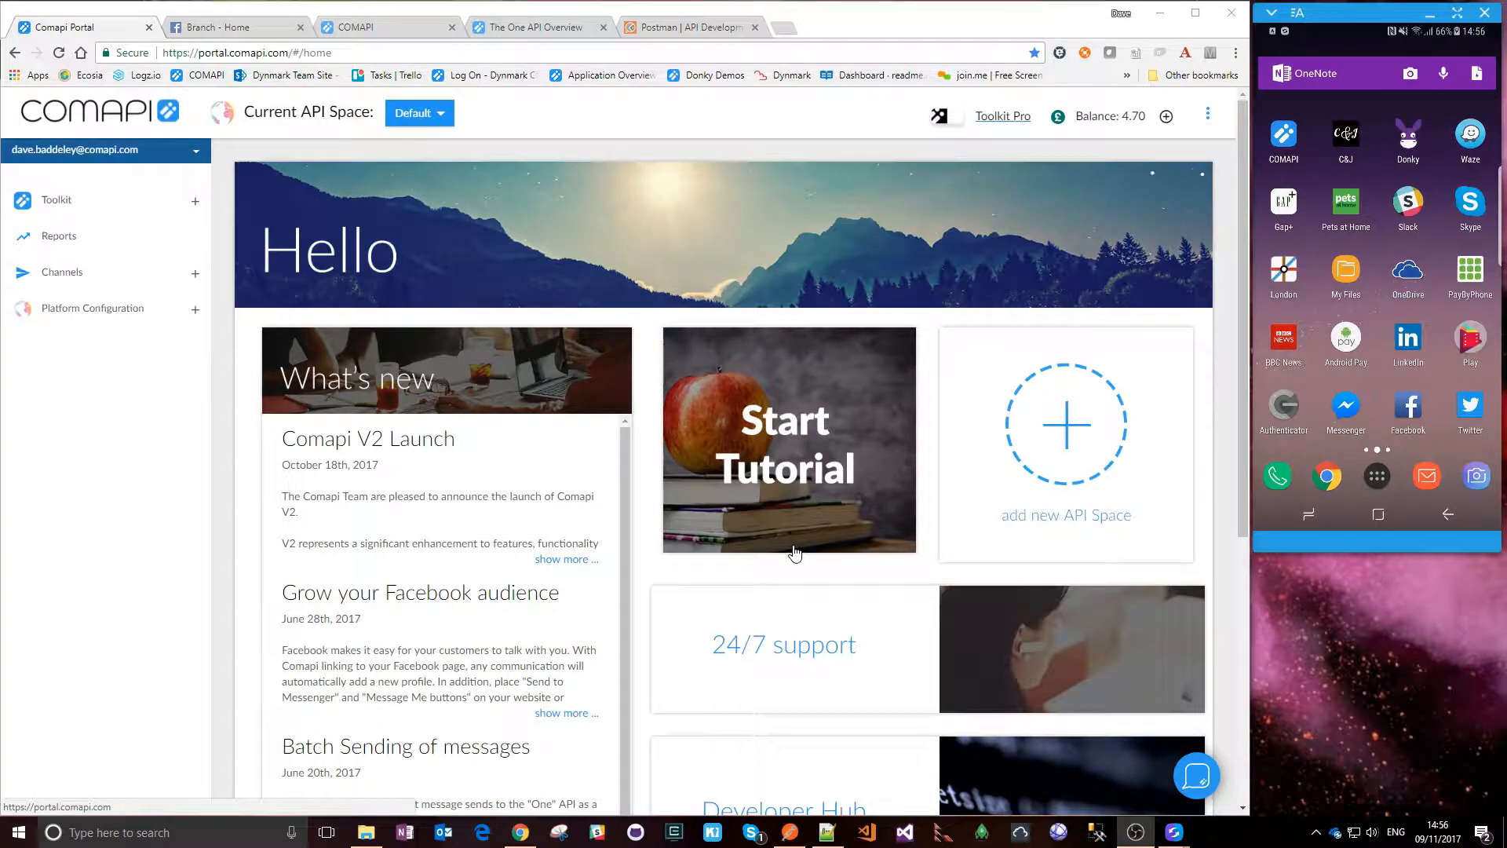
View the Branch Facebook page, then return to the Comapi portal and highlight its web address
left_click(249, 28)
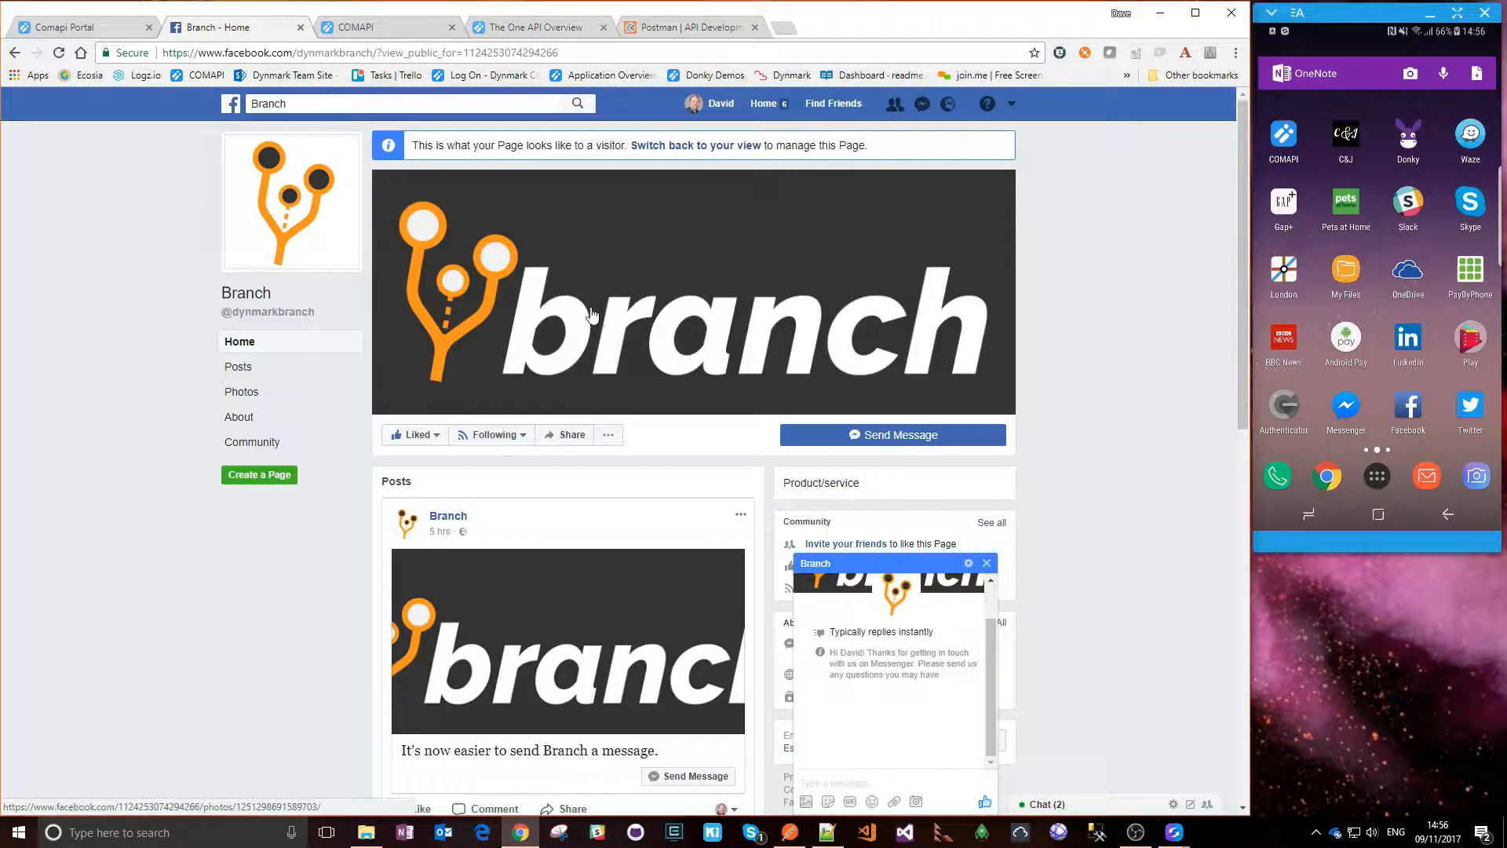
left_click(61, 29)
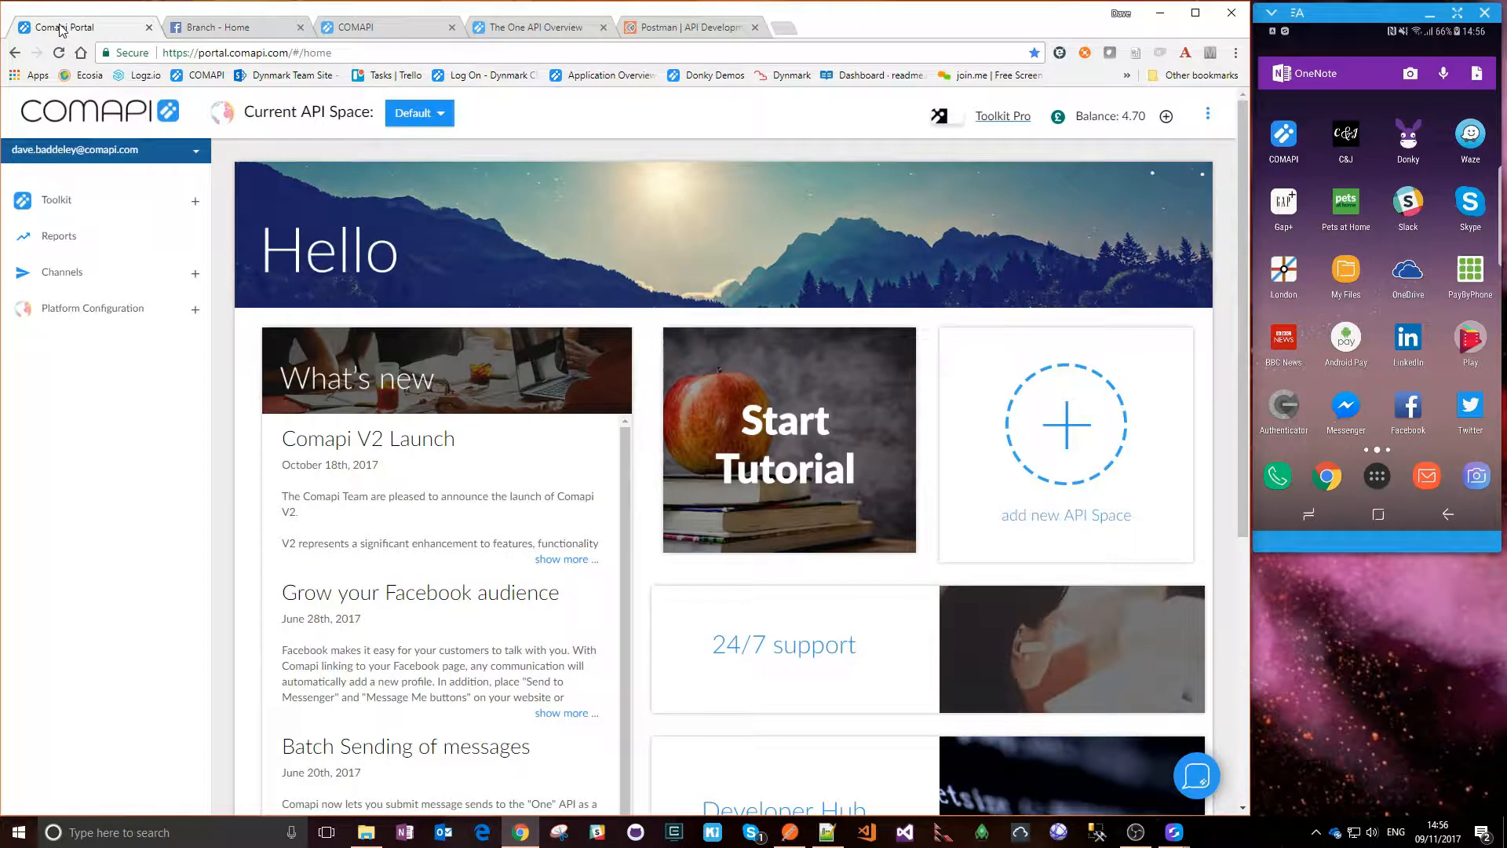
left_click_drag(198, 53, 291, 52)
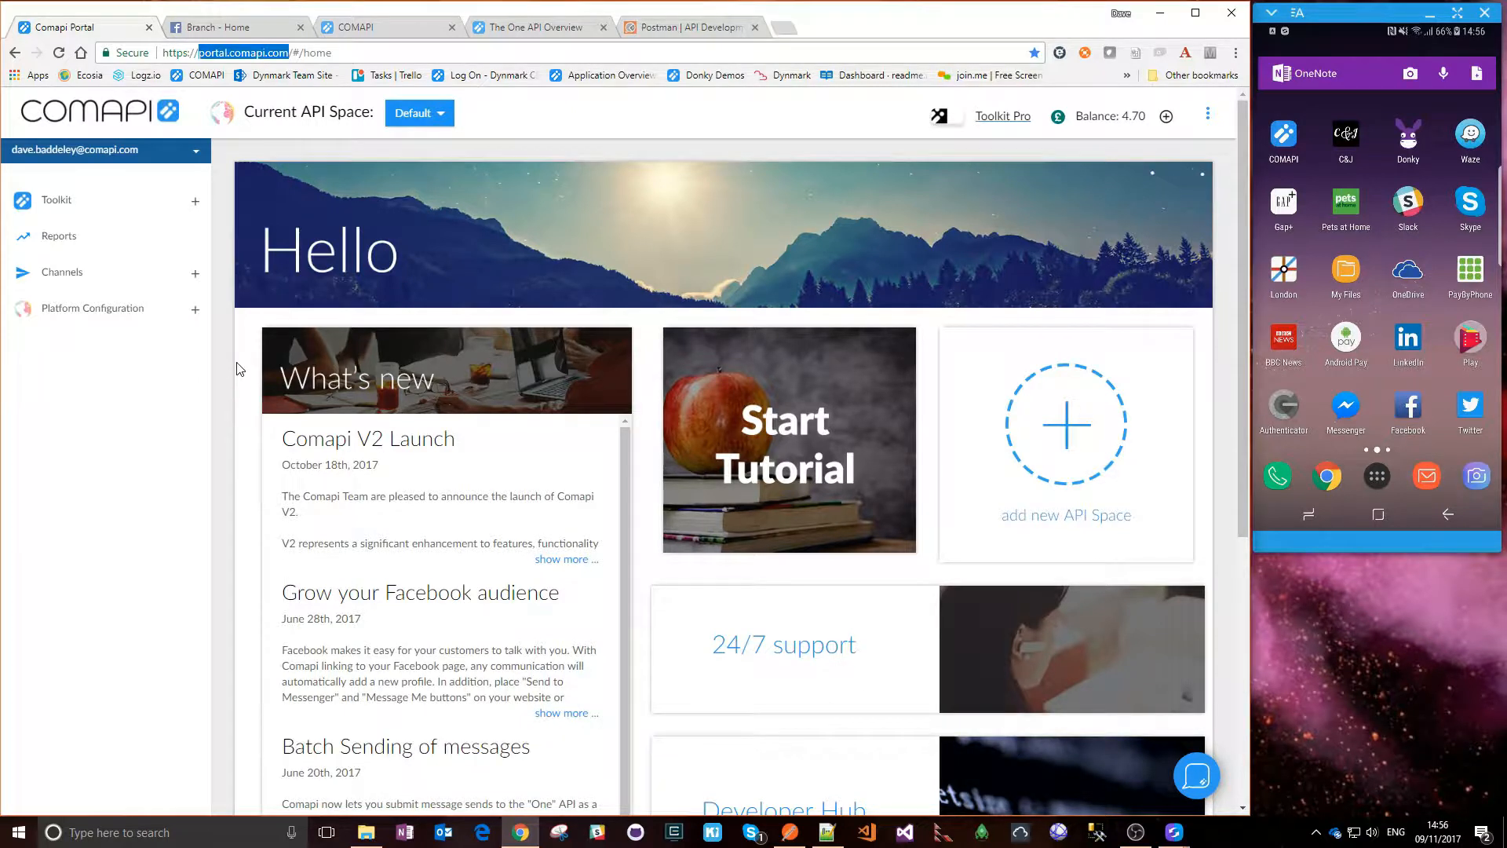
Open the Messenger channel's Facebook settings for editing and confirm linking Comapi to the Facebook account
left_click(100, 317)
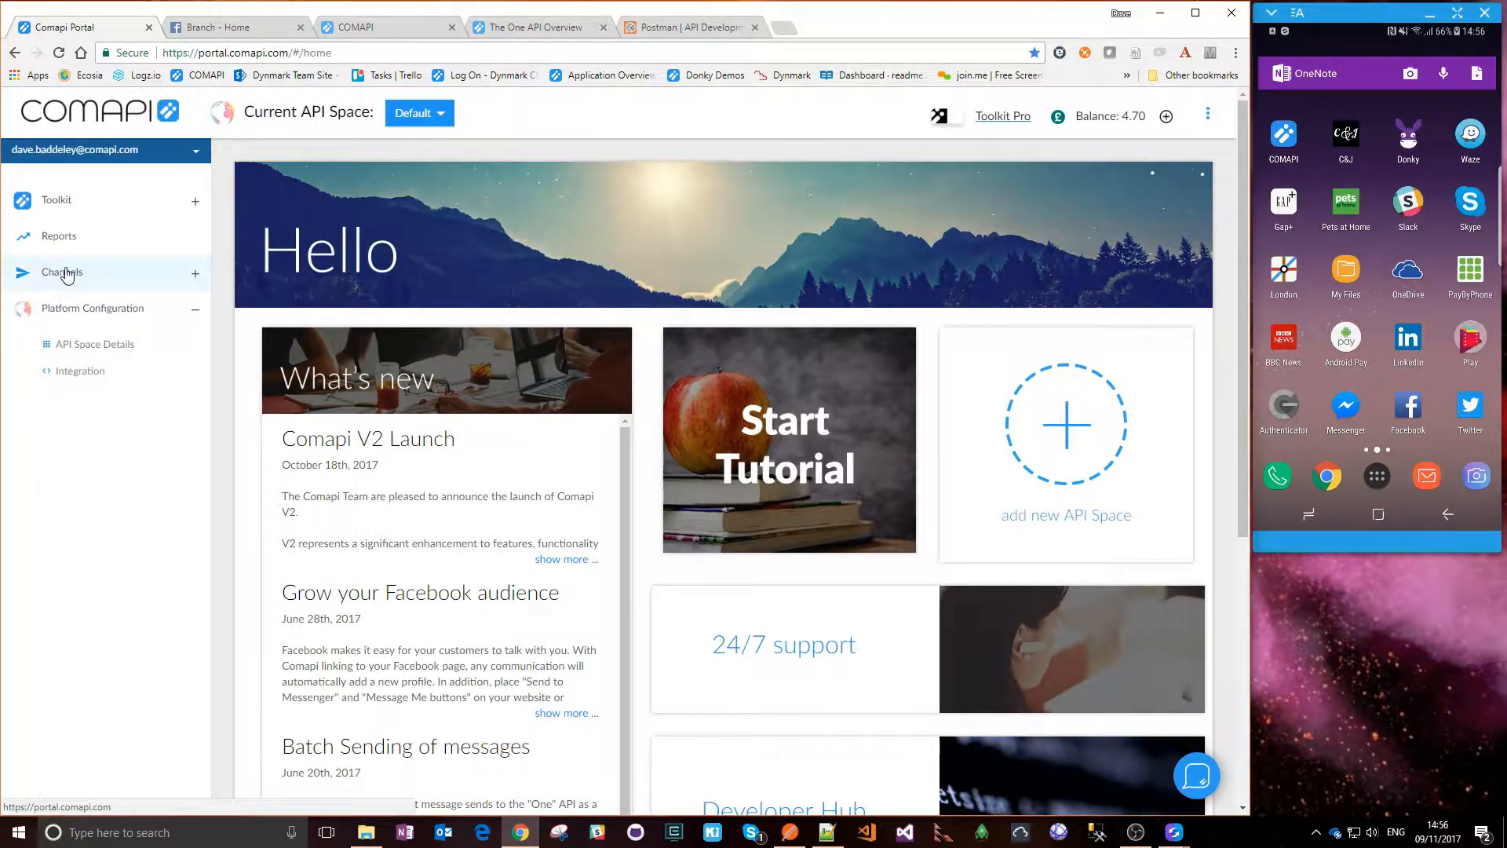
left_click(67, 273)
left_click(77, 336)
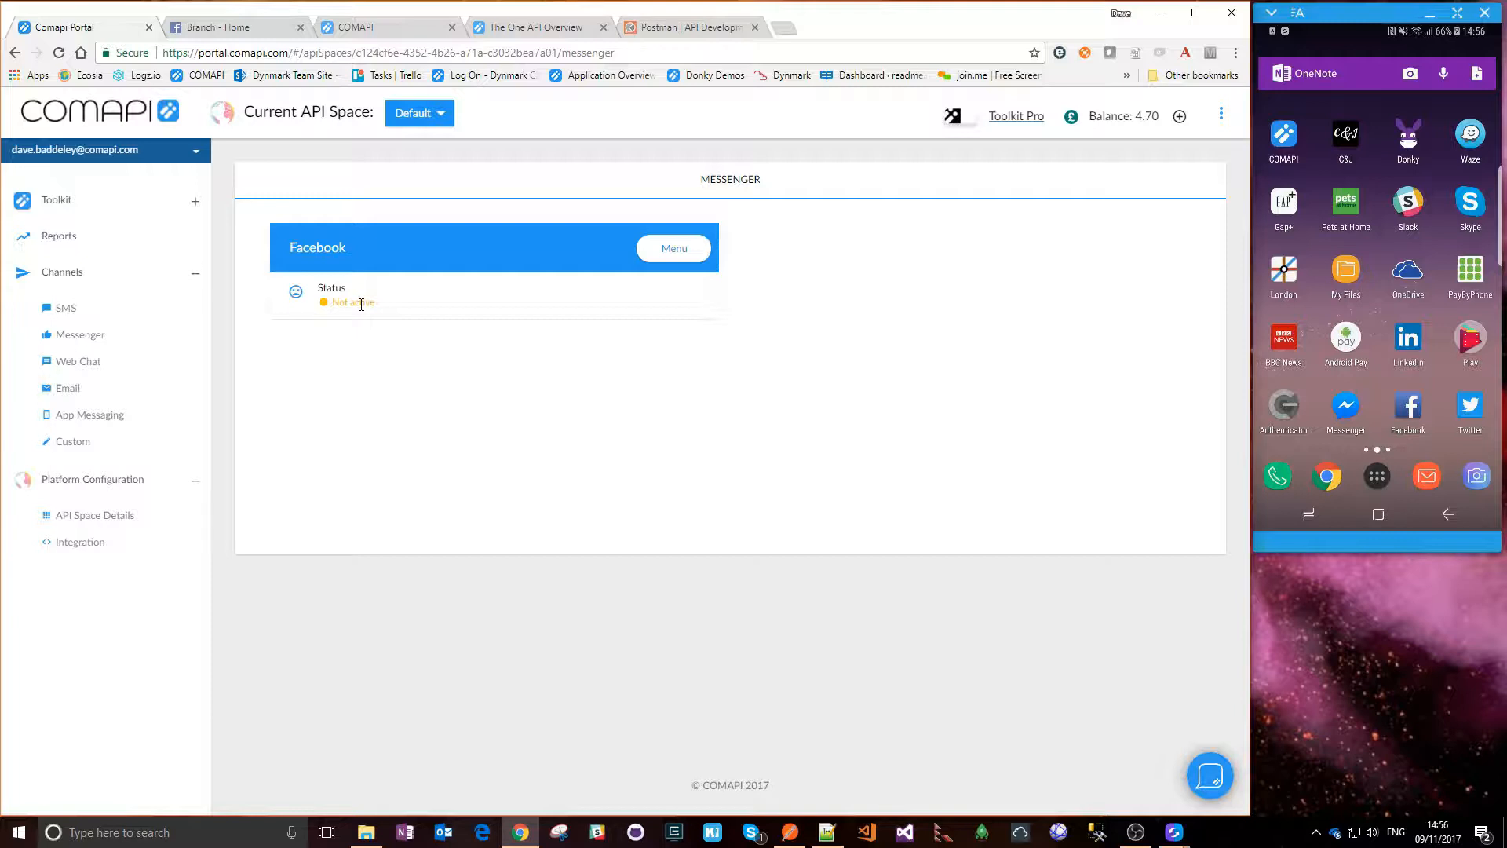
left_click(678, 253)
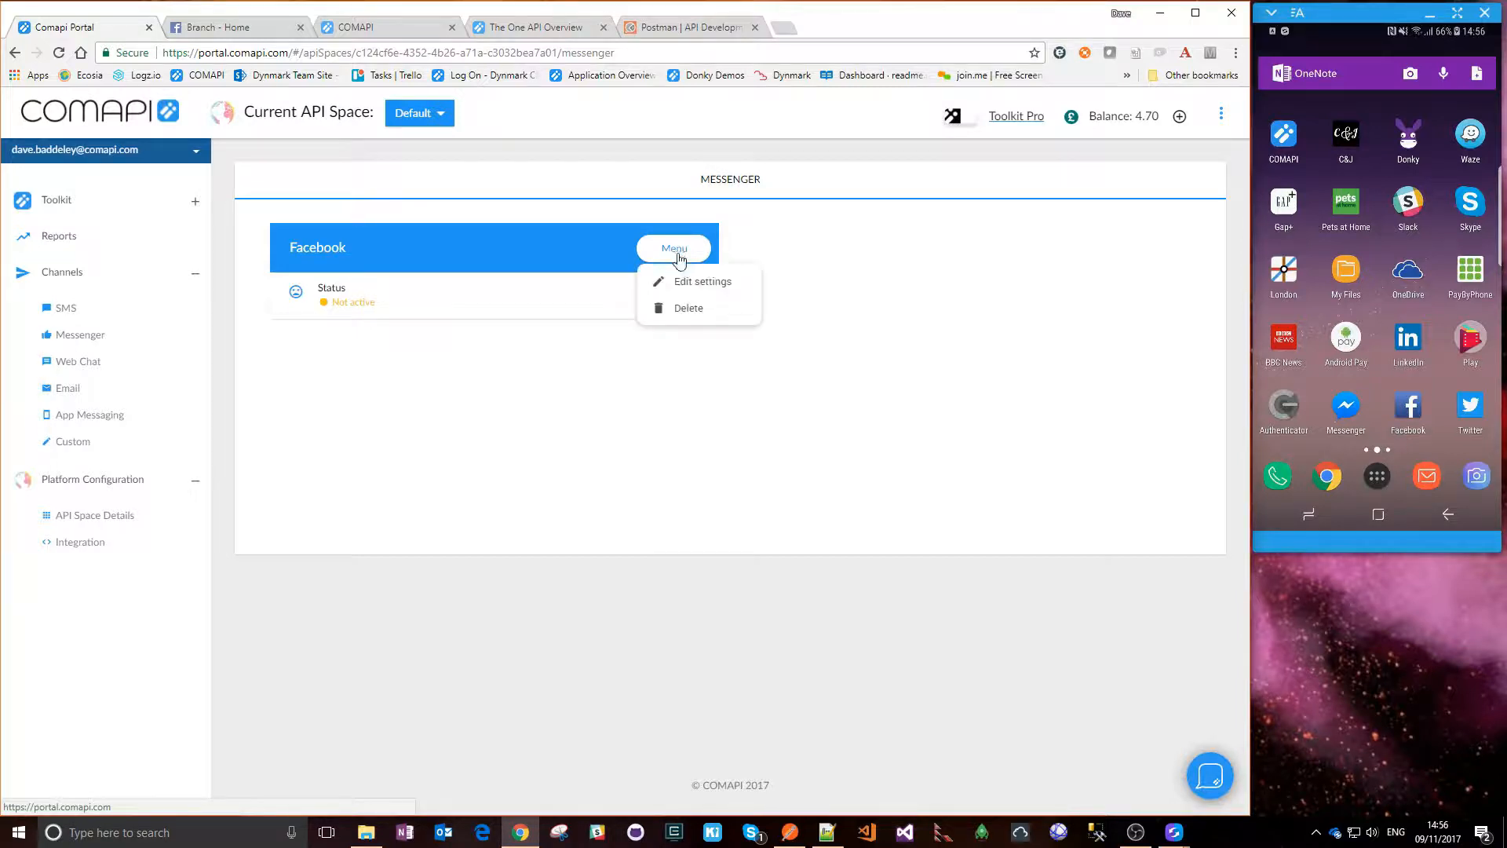
left_click(695, 281)
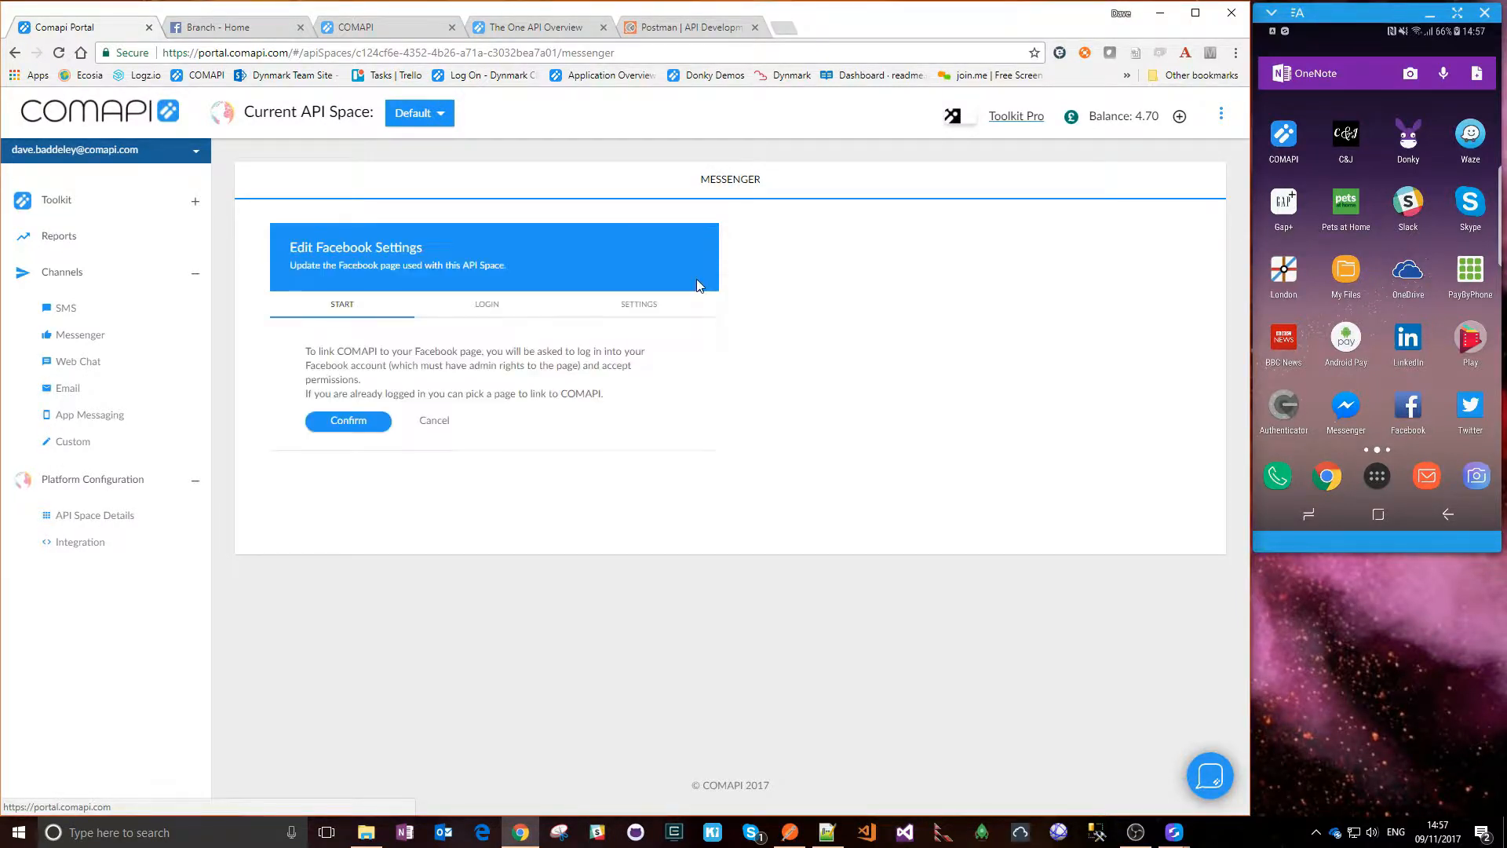
left_click(346, 422)
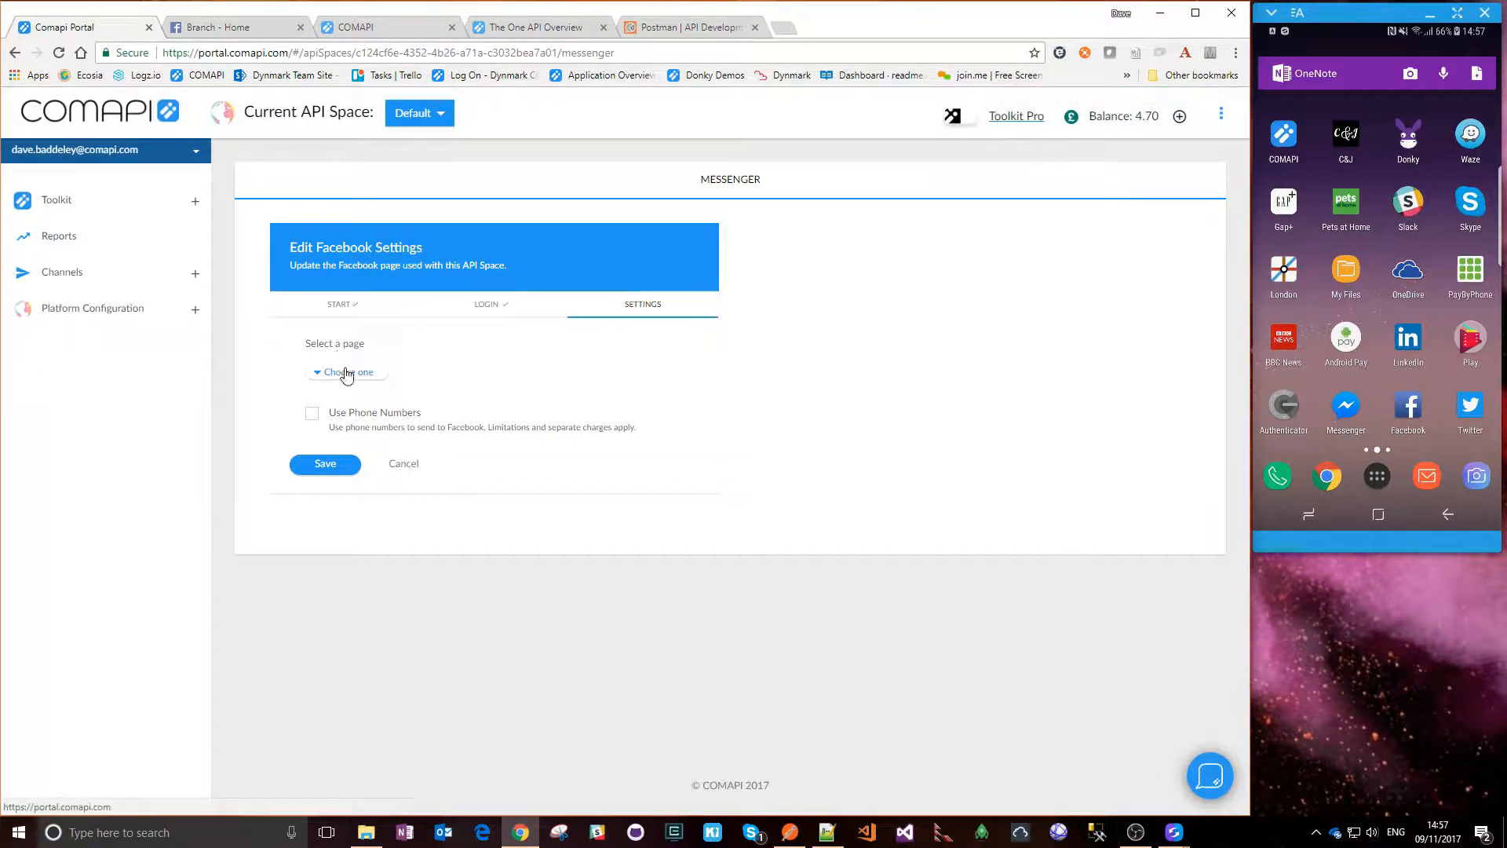
Choose Branch as the Facebook page for the API space and save the Messenger channel settings
left_click(232, 31)
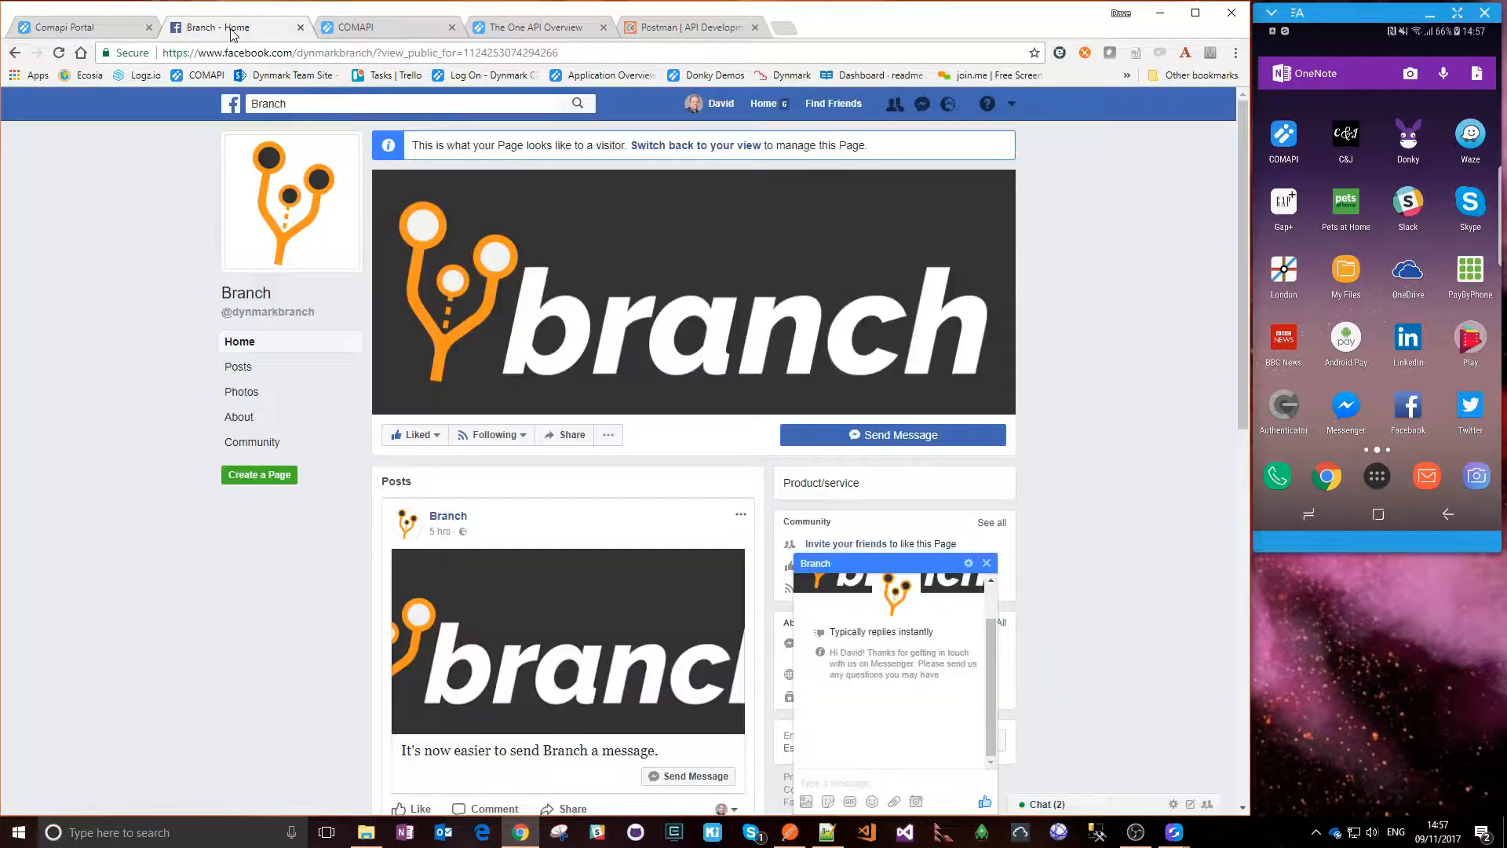
left_click(71, 30)
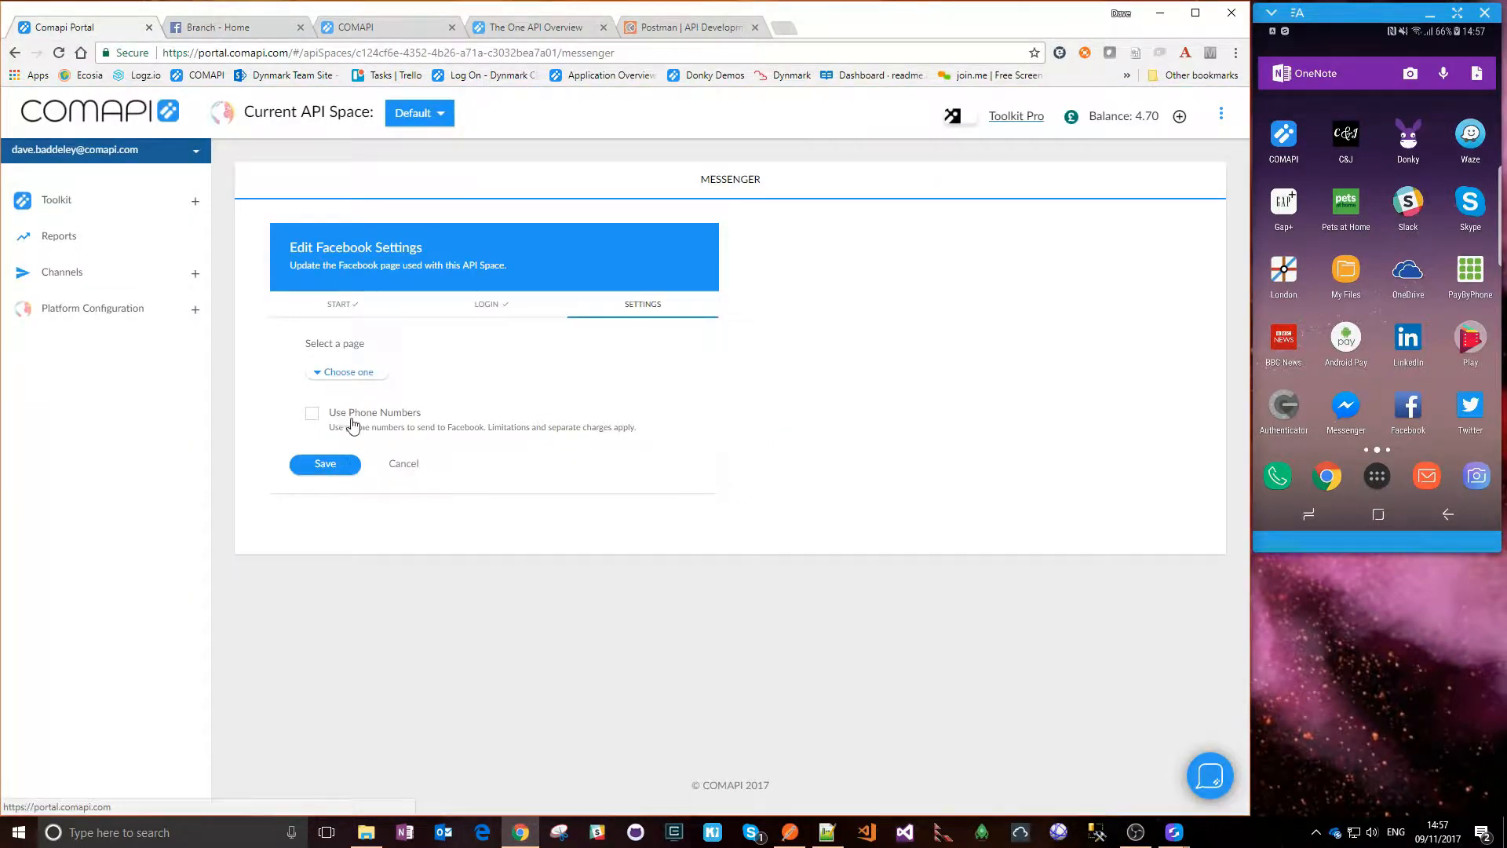
left_click(342, 372)
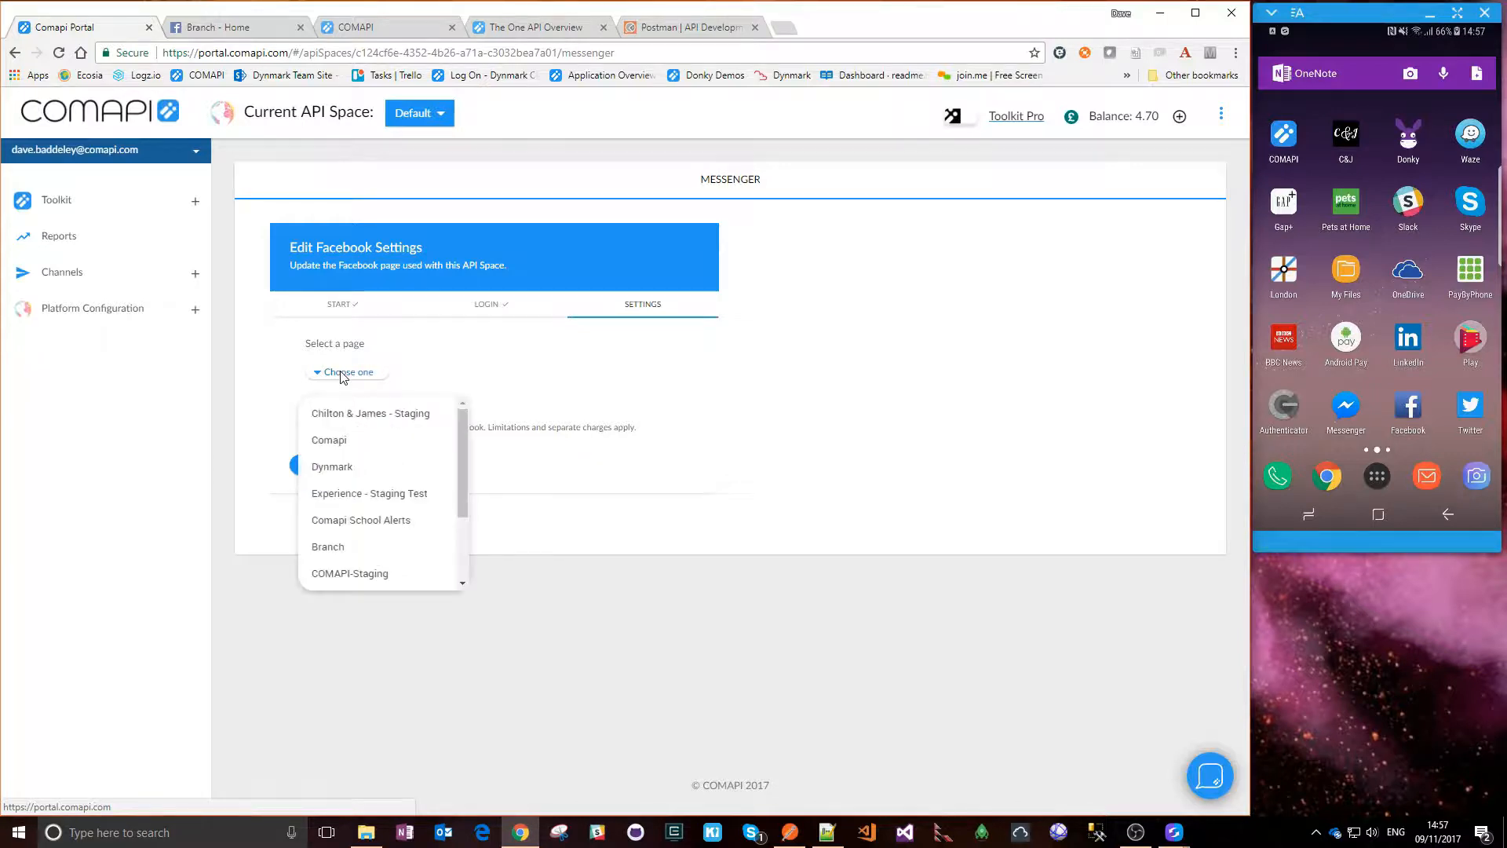
left_click(333, 549)
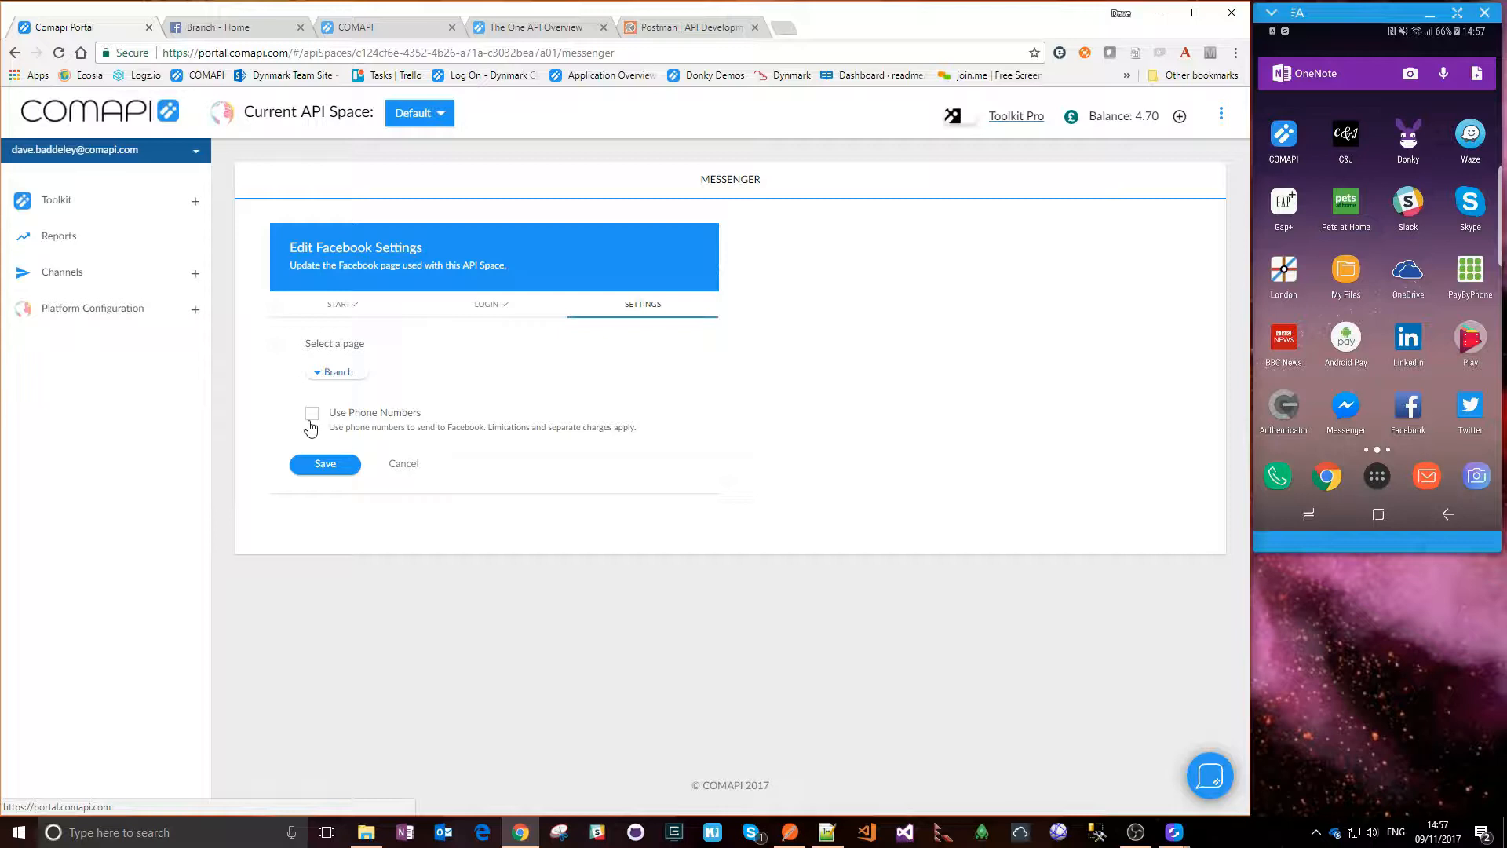
left_click(325, 465)
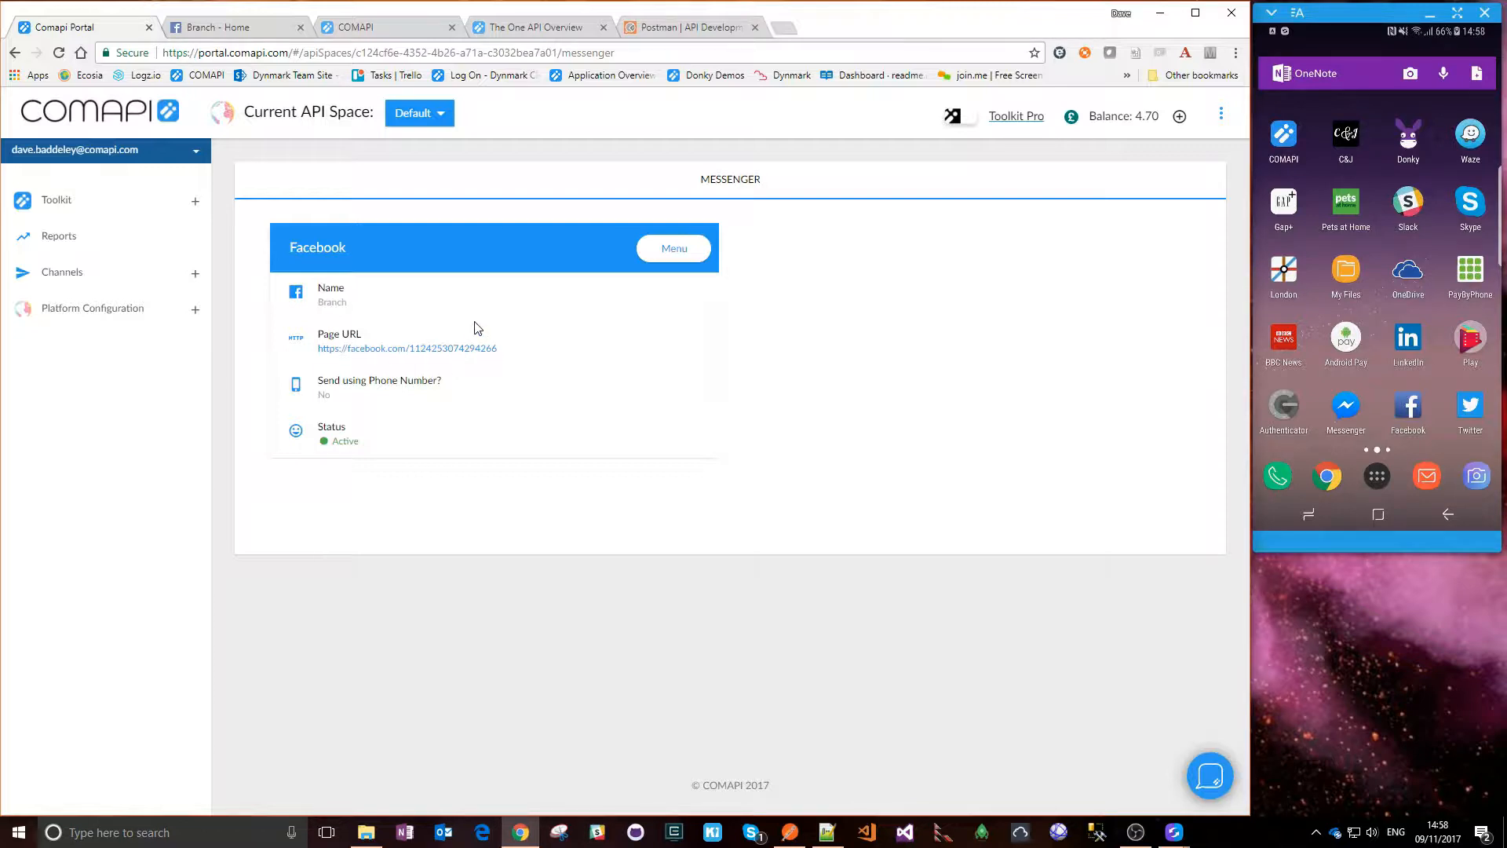
Send the Messenger message "Hi this is a test" to the Branch page from Facebook
left_click(243, 32)
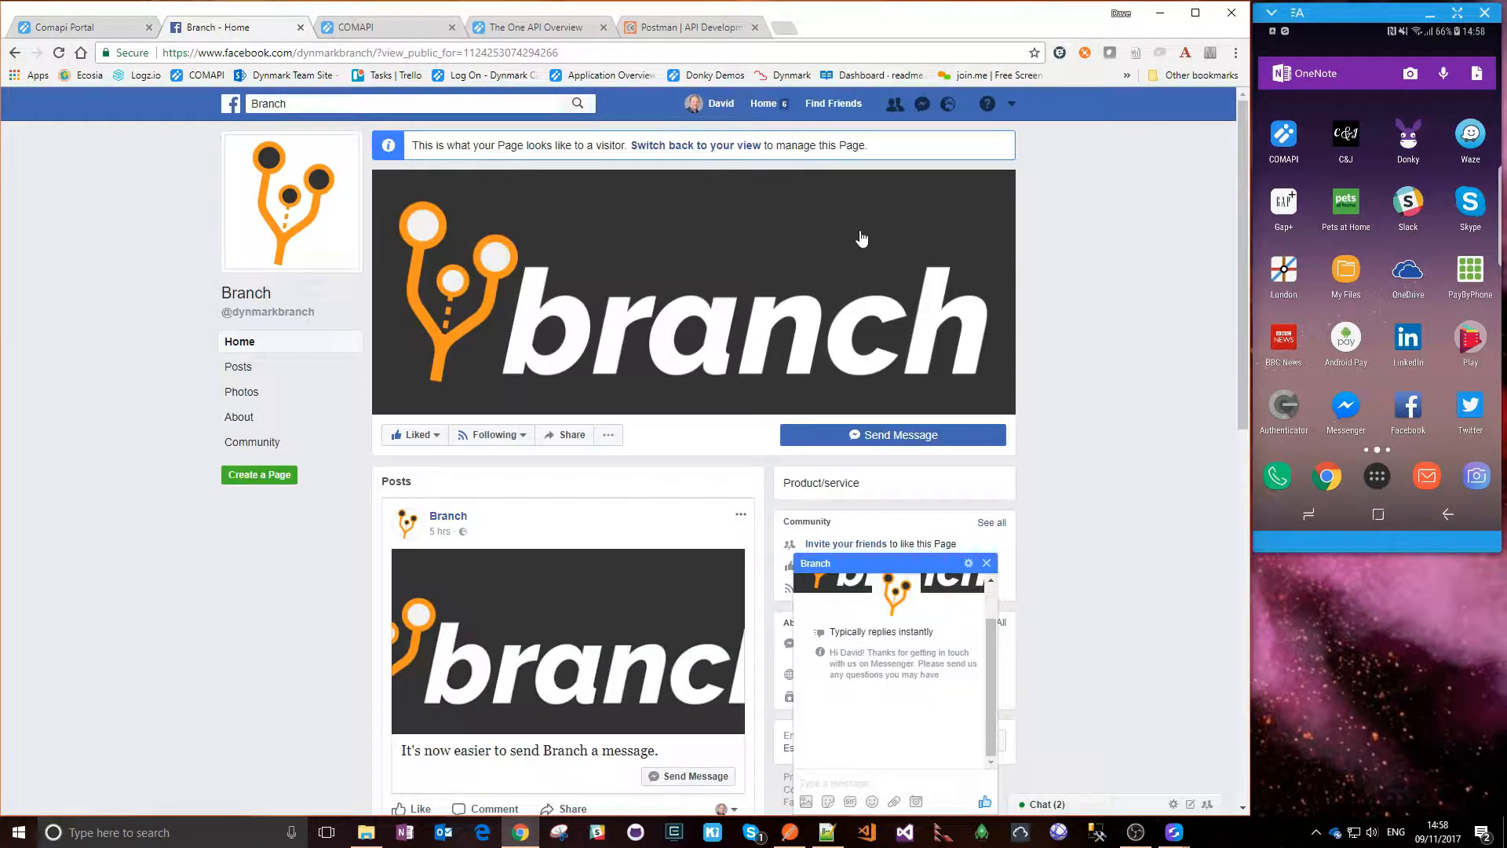
left_click(887, 436)
type("Hi this is a test")
key("Return")
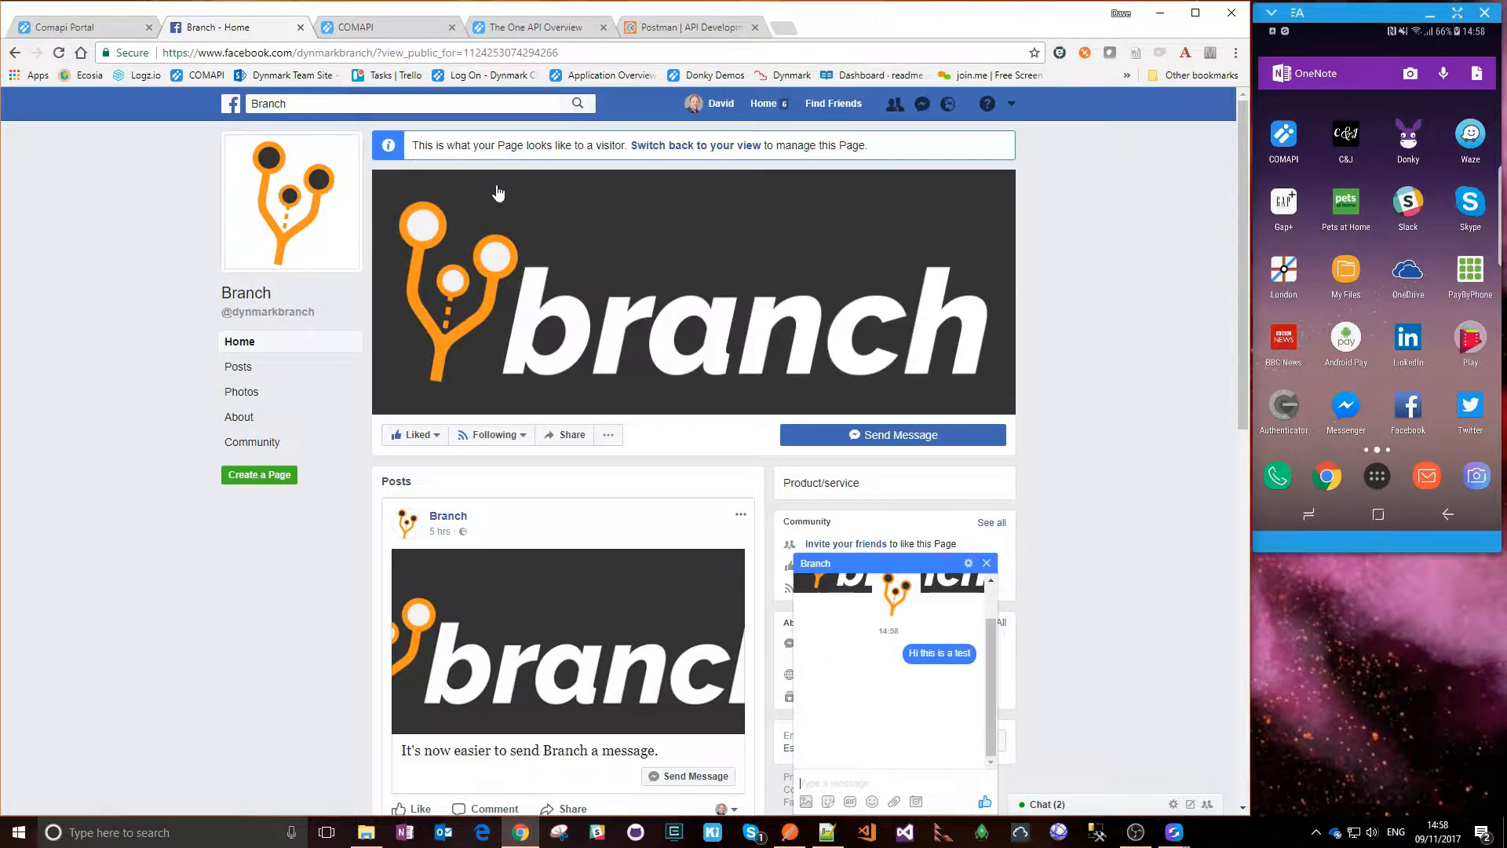
left_click(46, 29)
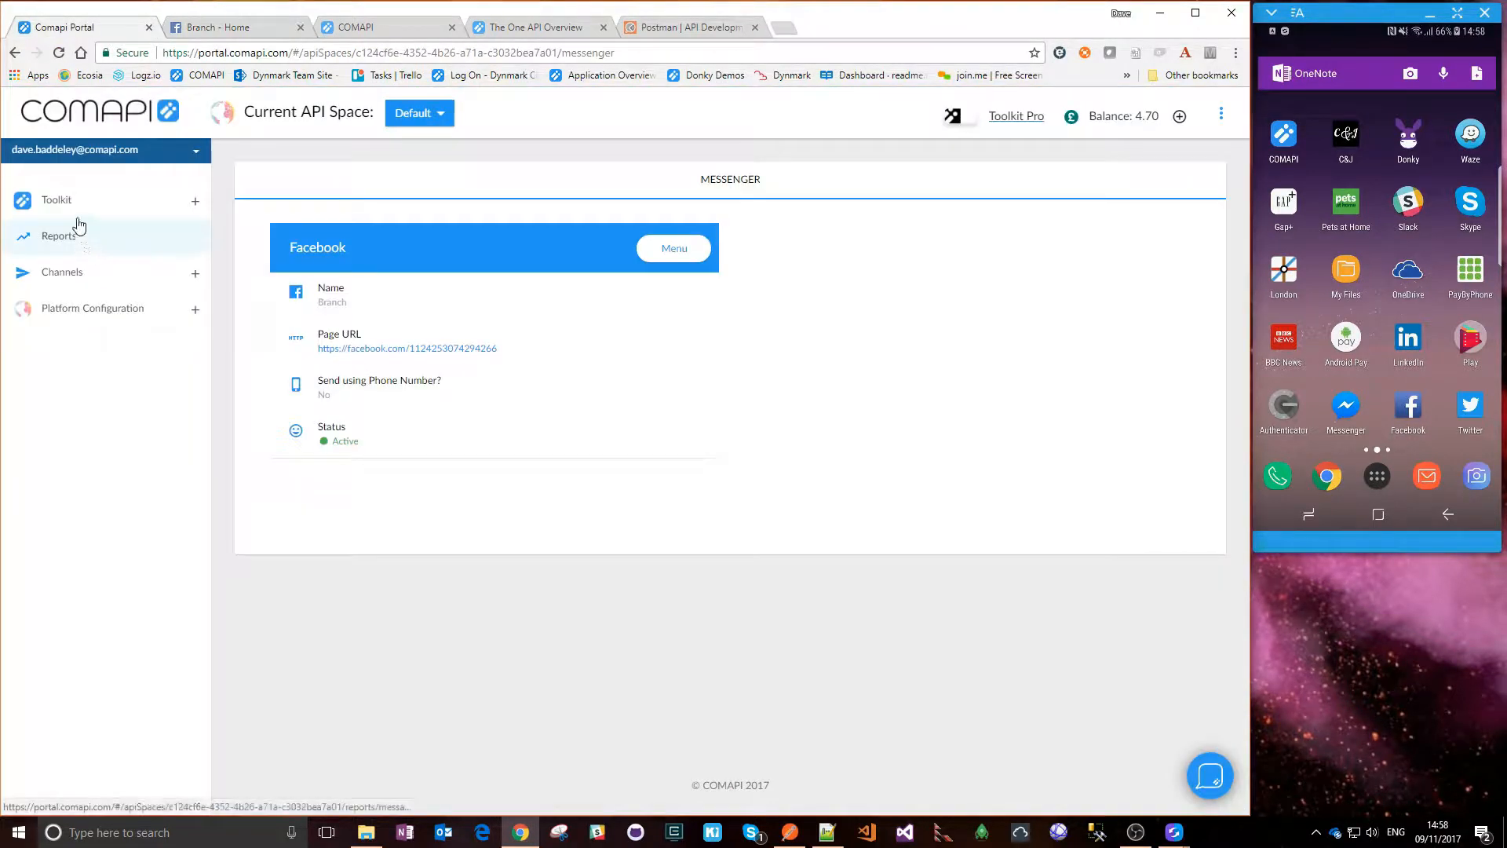
left_click(69, 200)
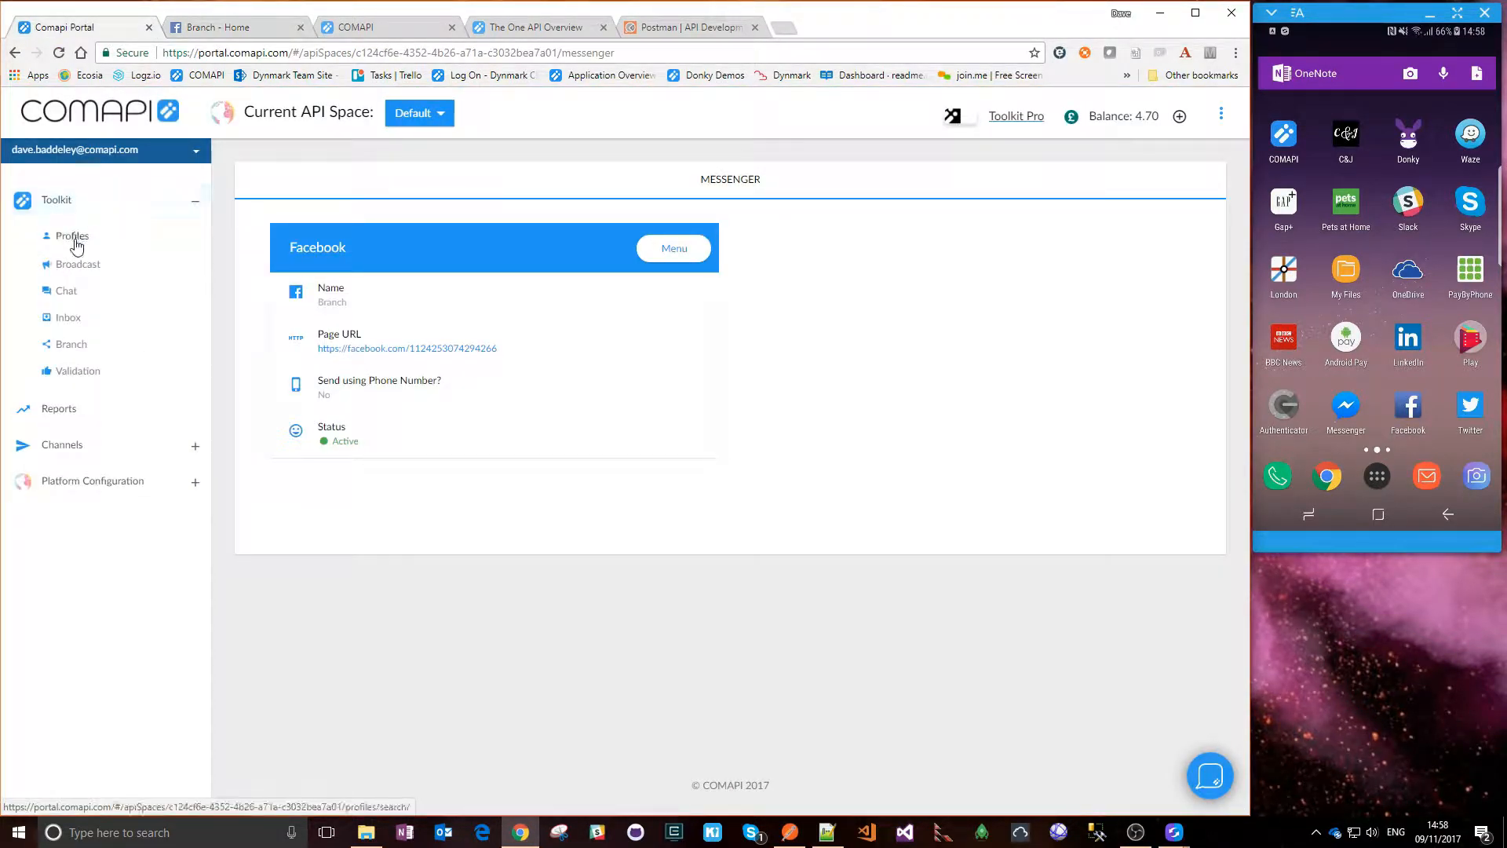
left_click(76, 242)
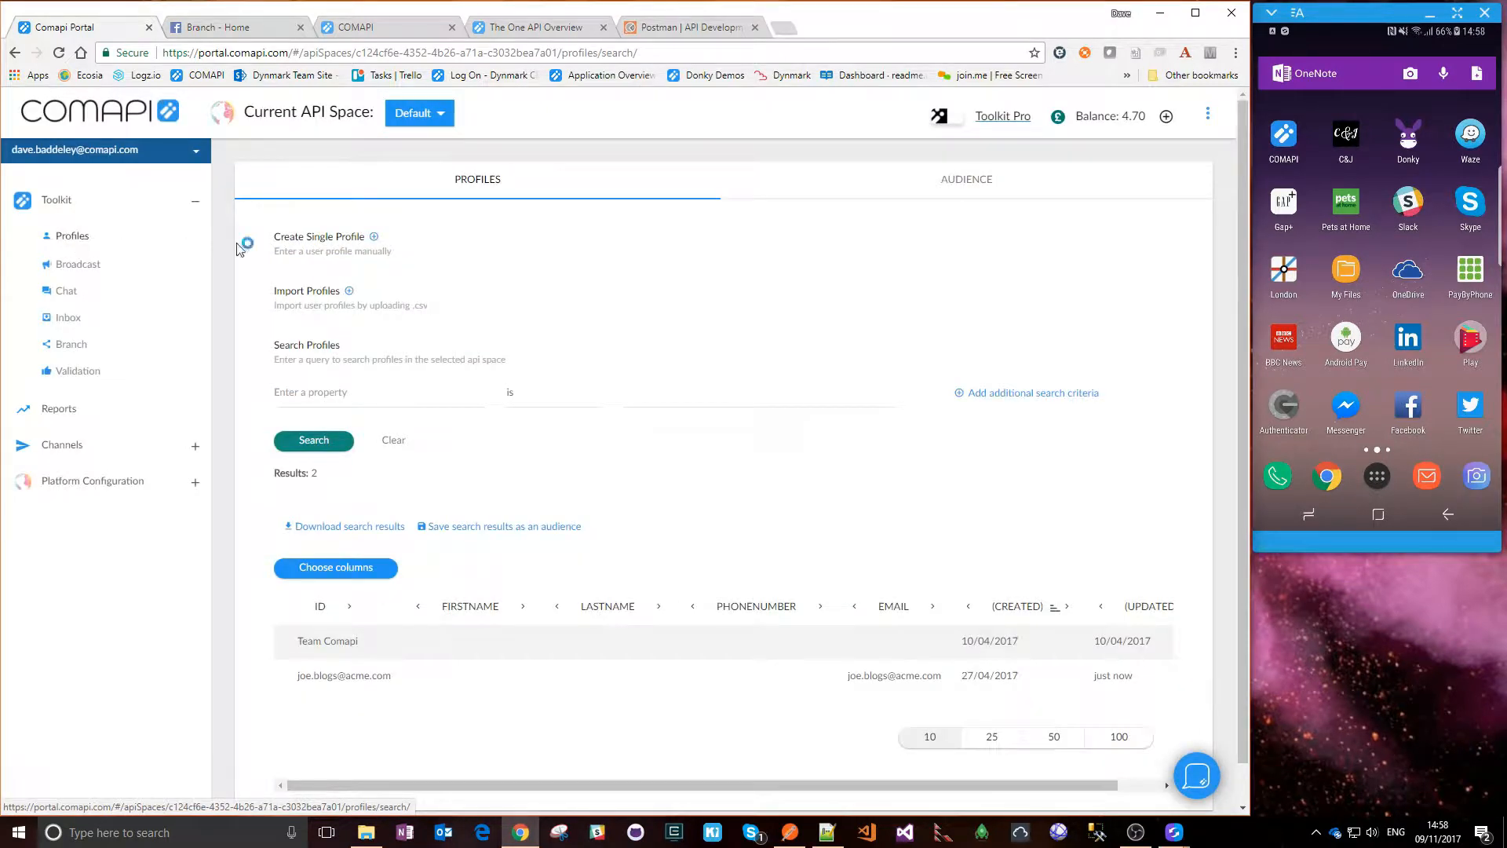
left_click(368, 684)
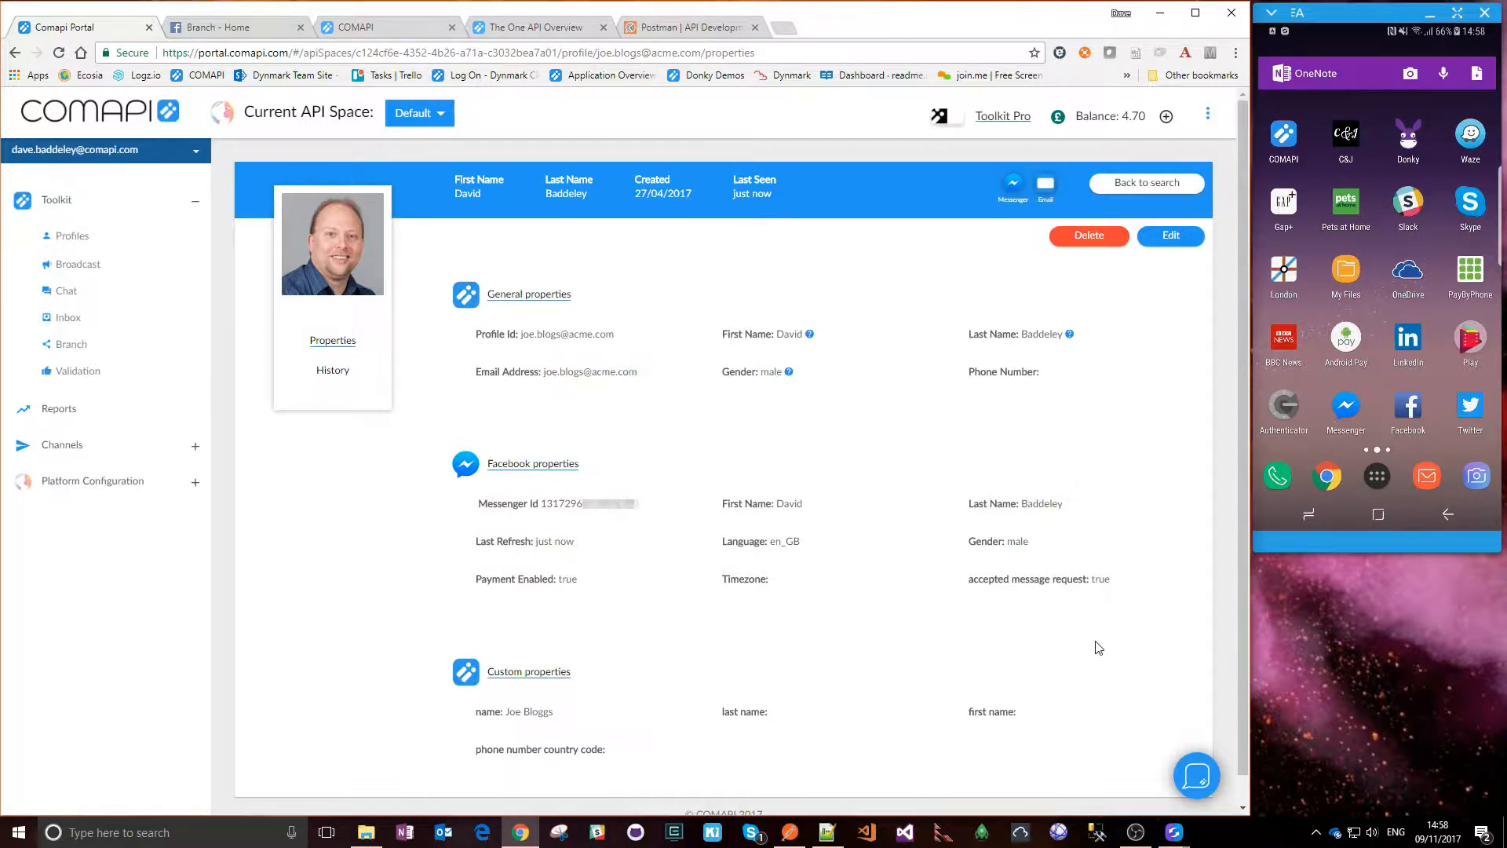
Check the profile's history for the test message and highlight the Messenger Id in its Facebook properties
left_click(332, 381)
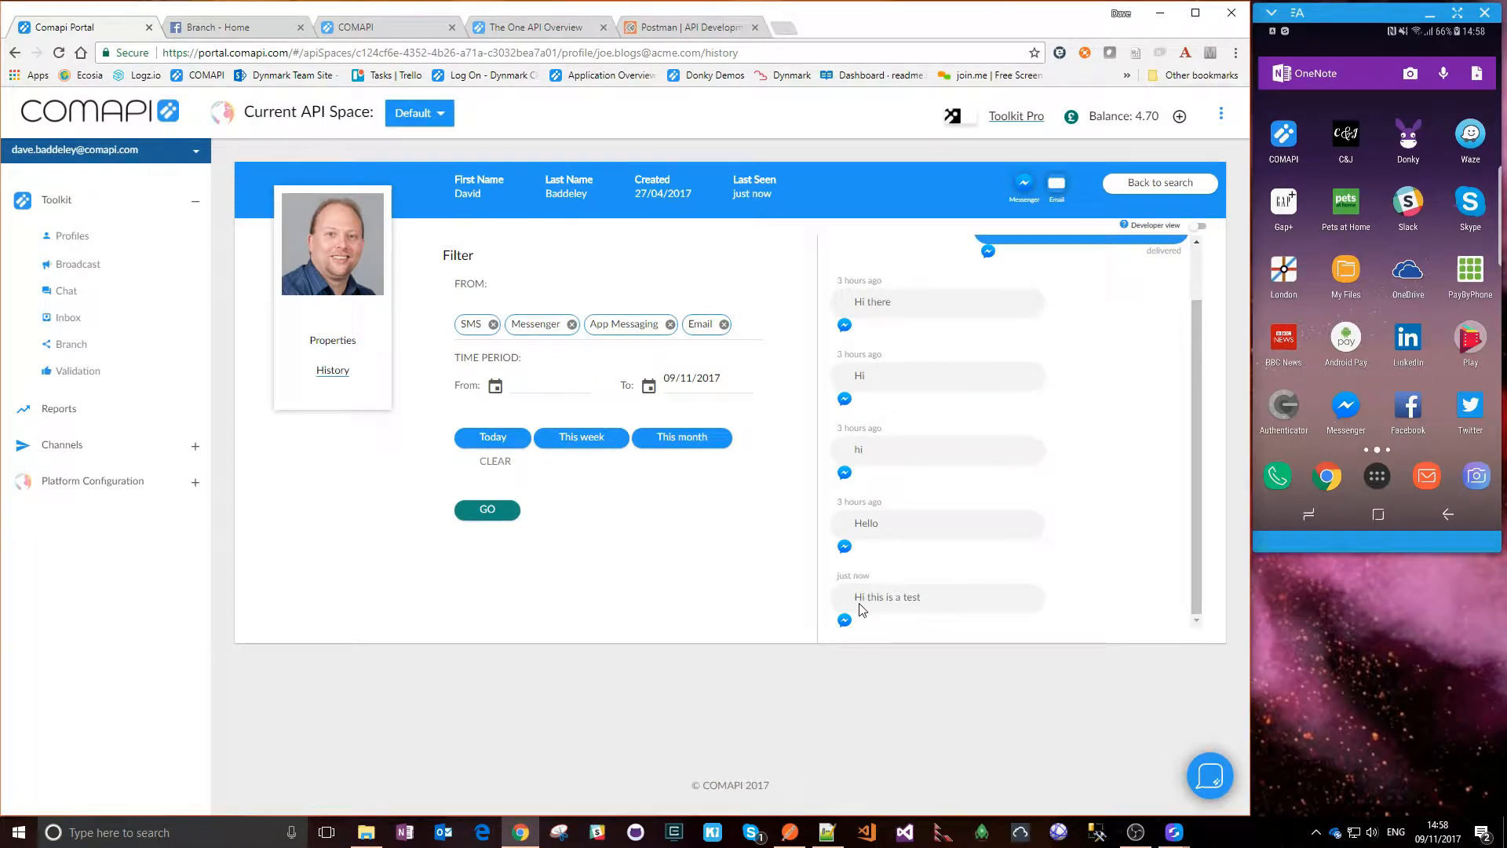
left_click_drag(924, 602, 851, 600)
left_click(324, 342)
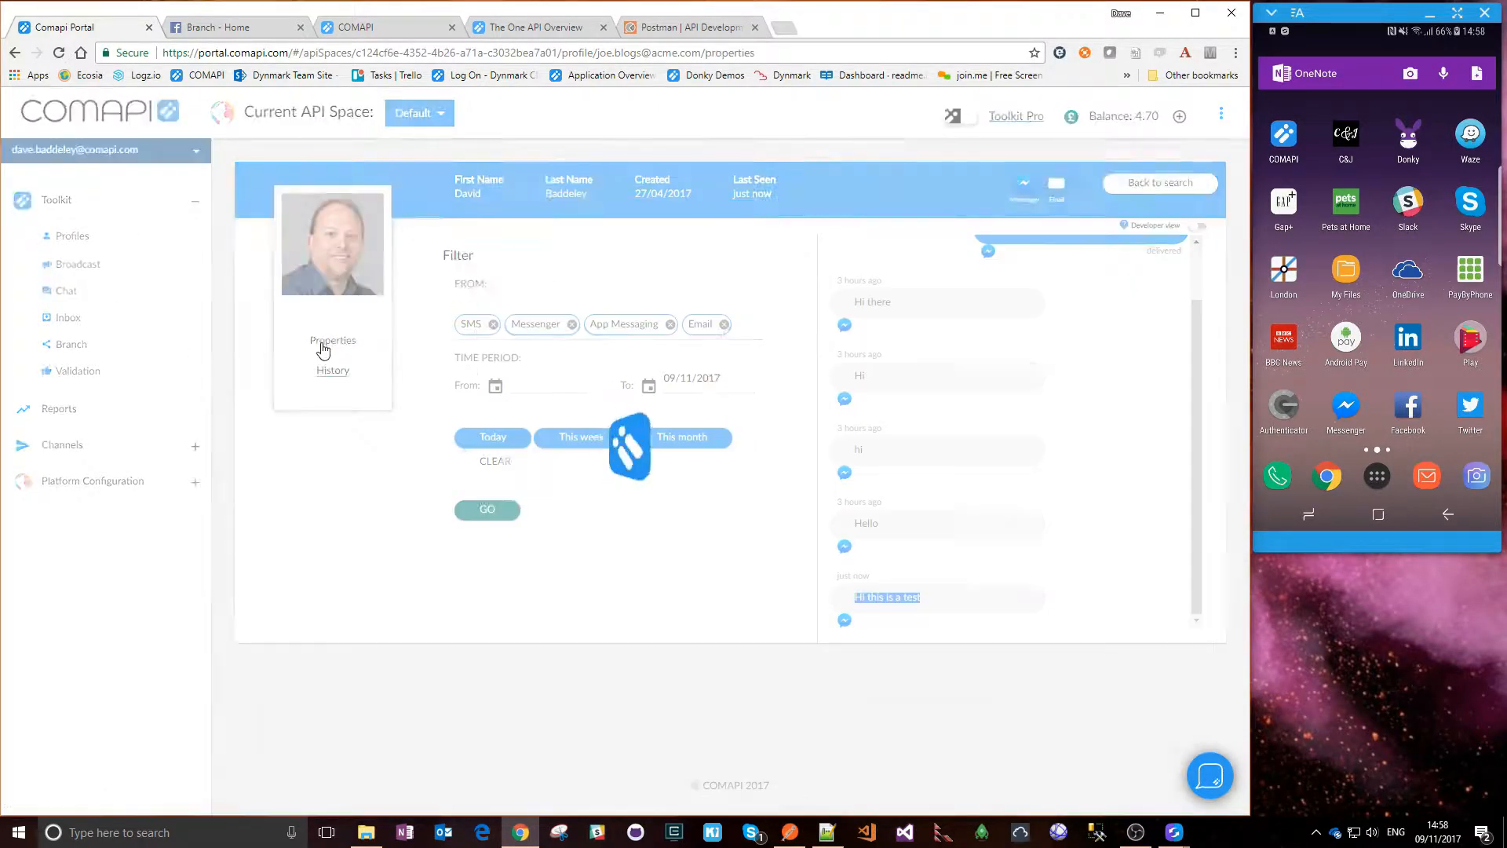
left_click_drag(541, 503, 636, 502)
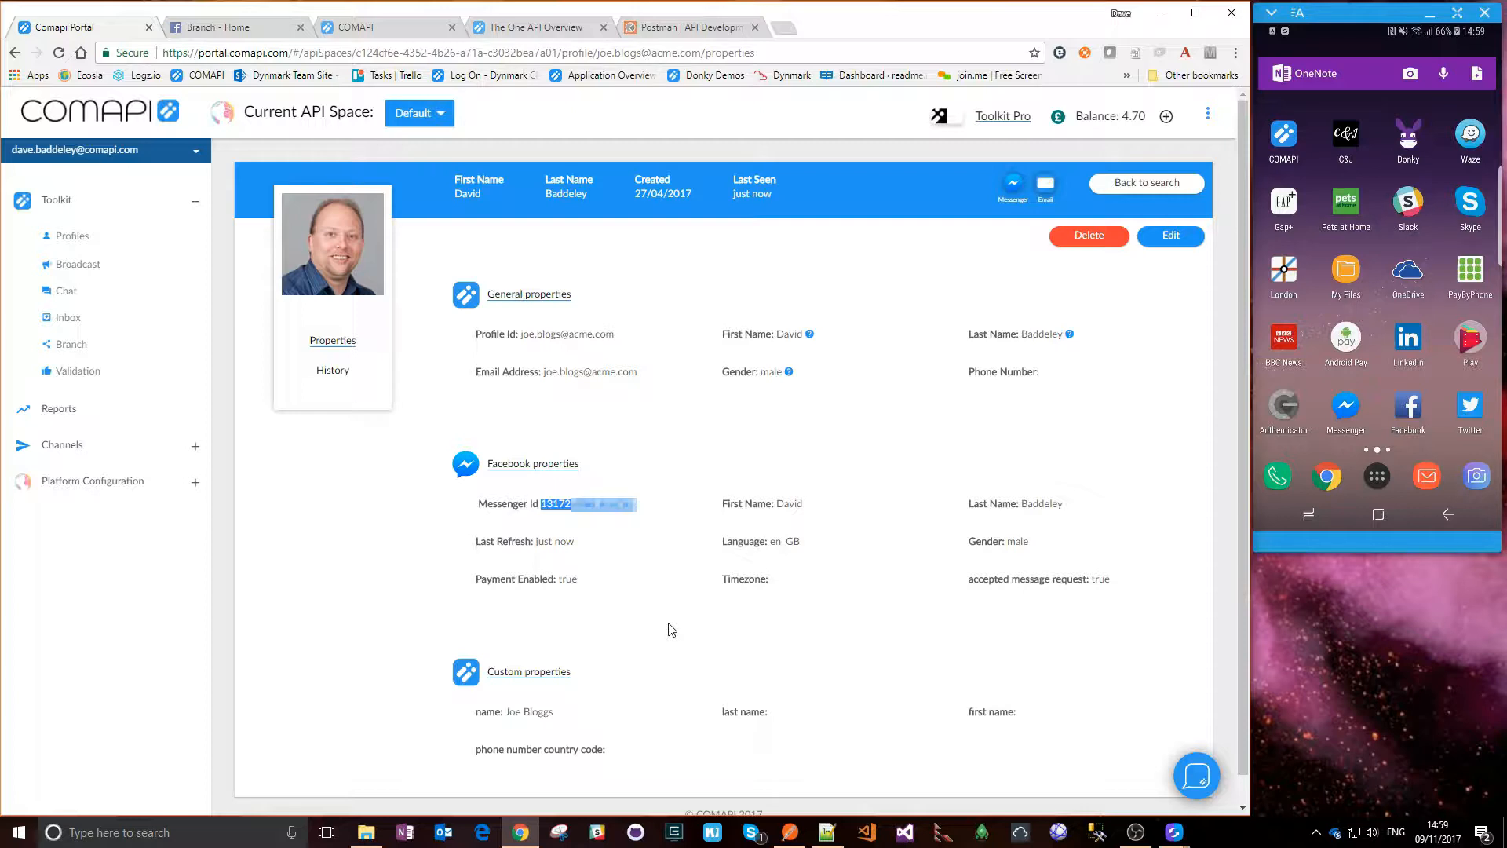
Open the Facebook Messenger channel setup guide in the Comapi docs and read its permission methods and Facebook page setup sections
left_click(355, 24)
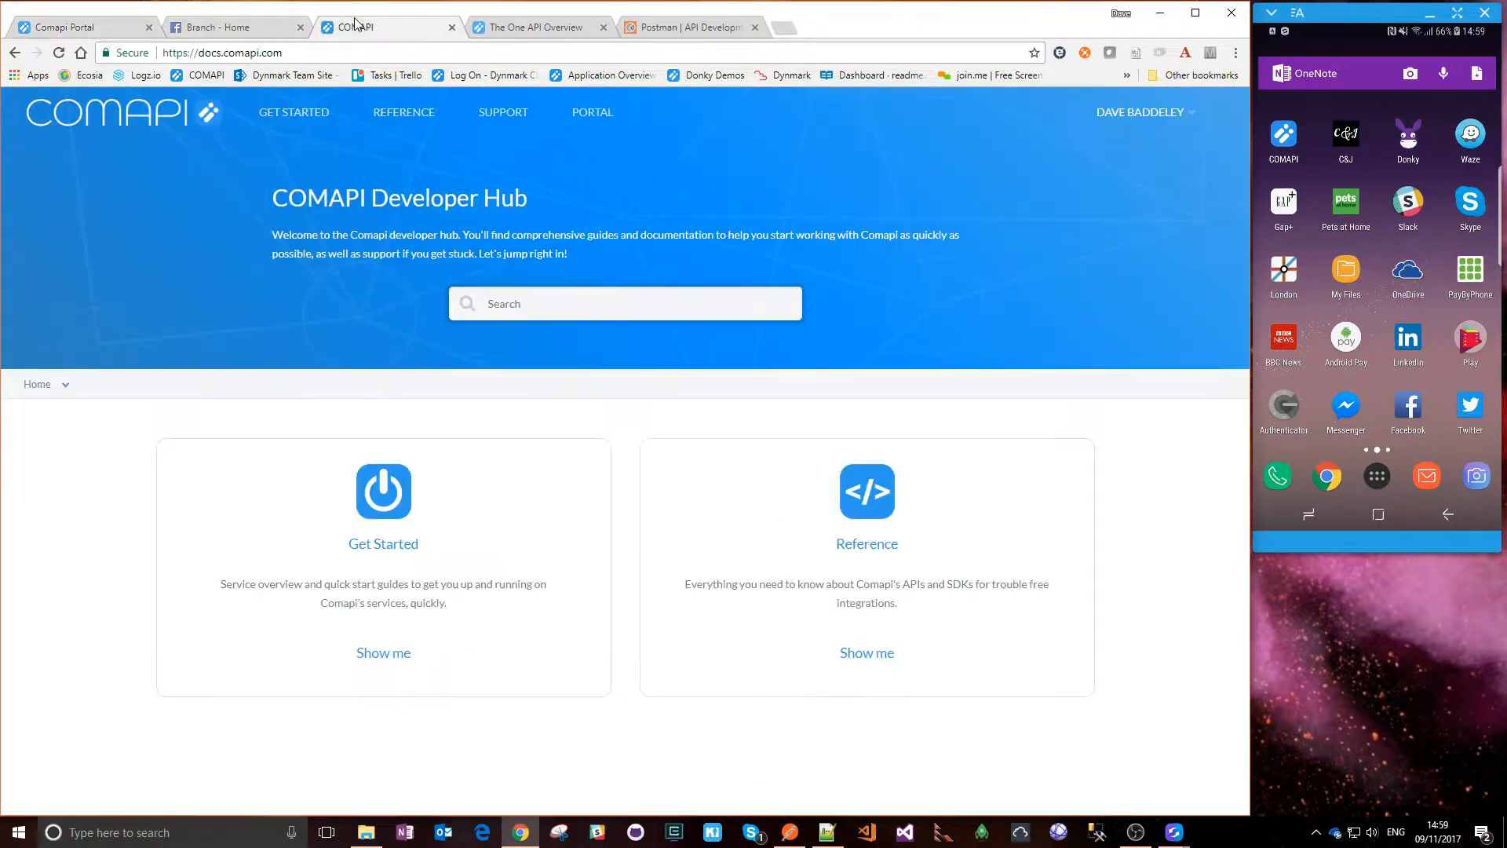
left_click(380, 543)
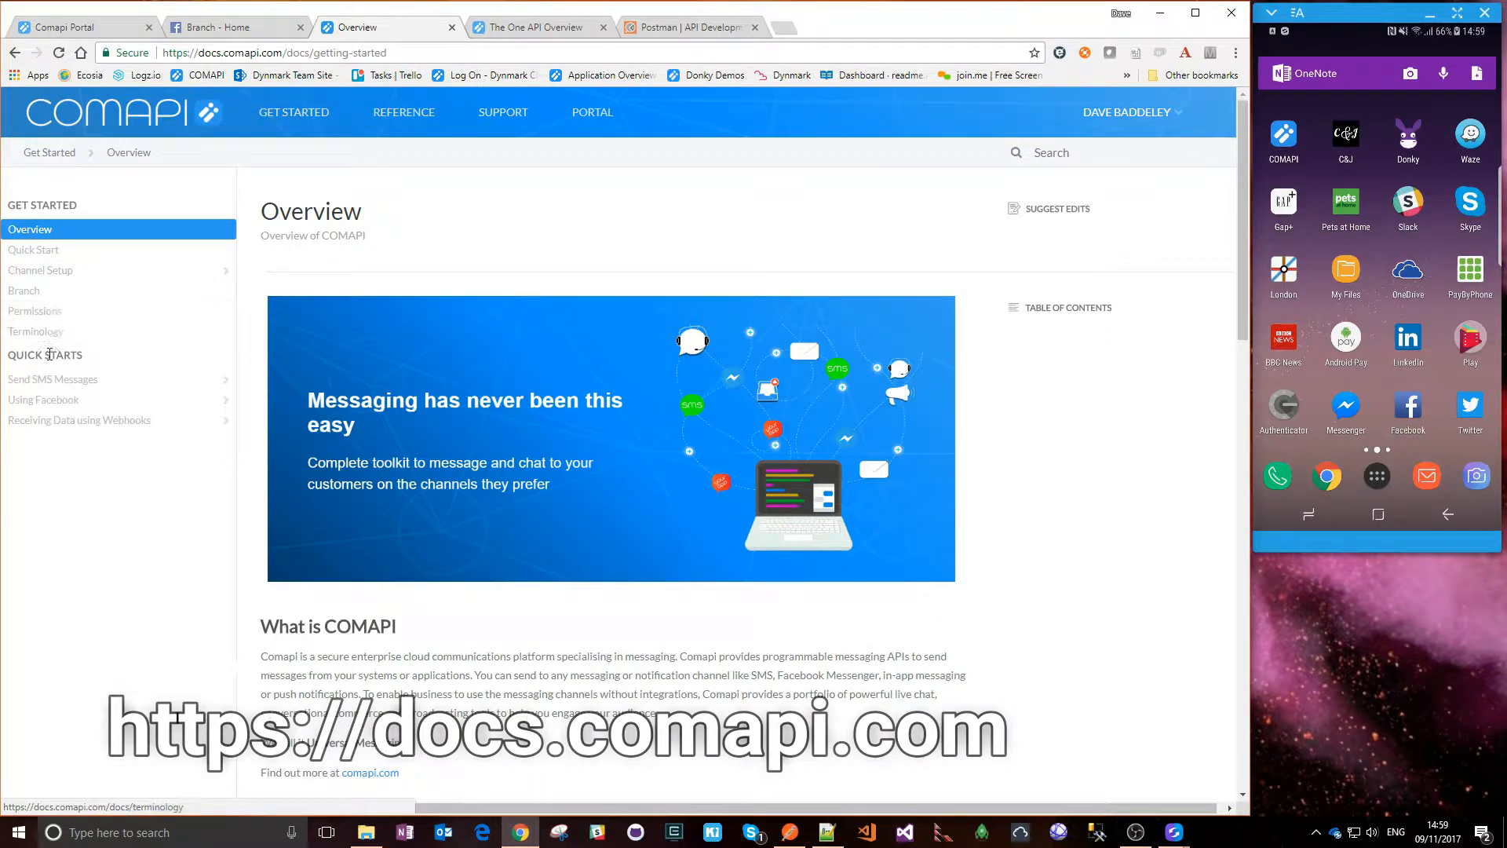
left_click(55, 270)
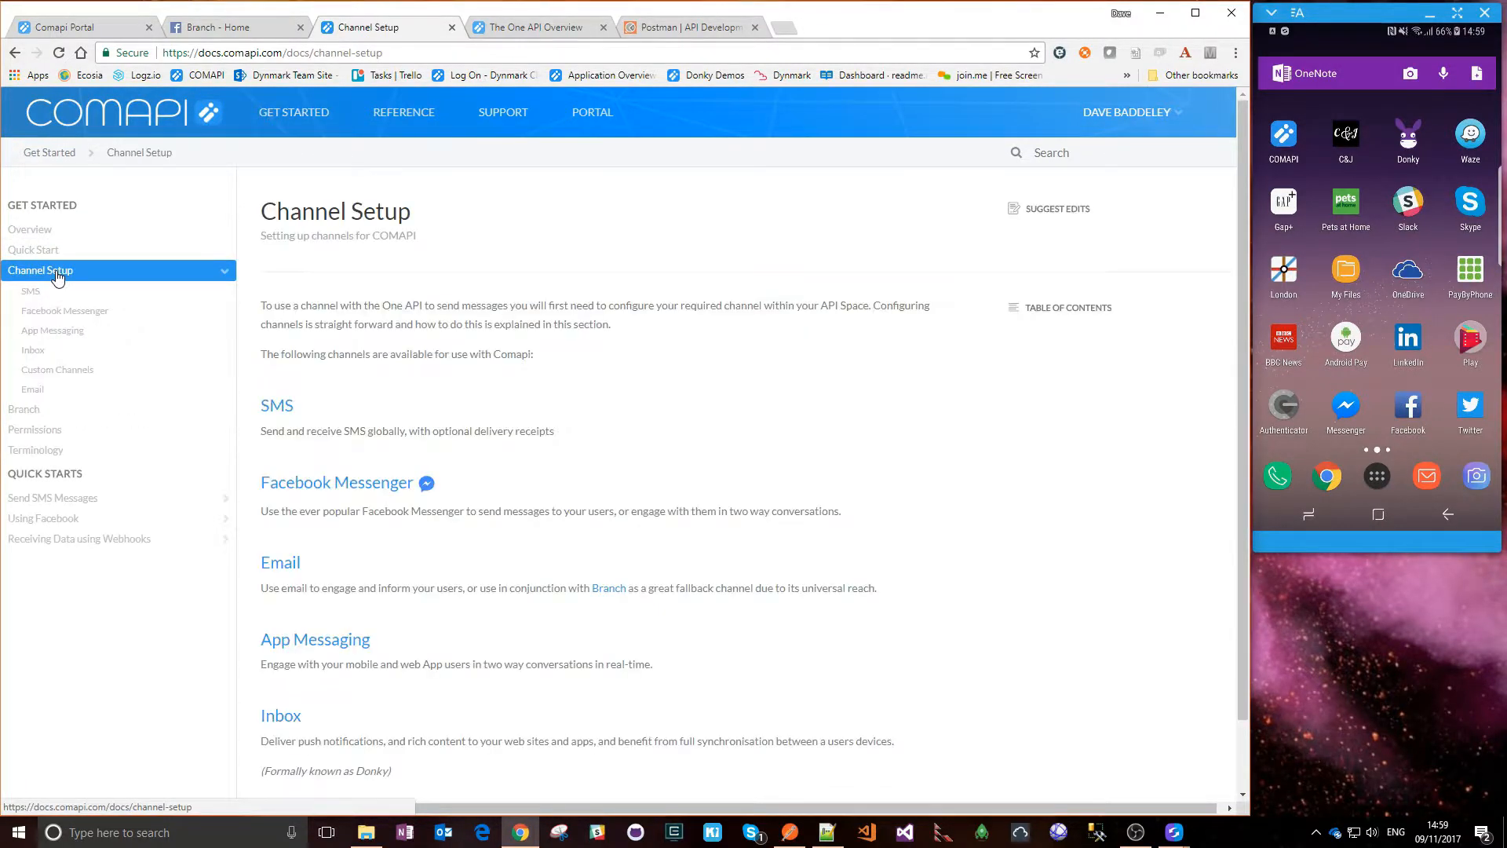
left_click(59, 314)
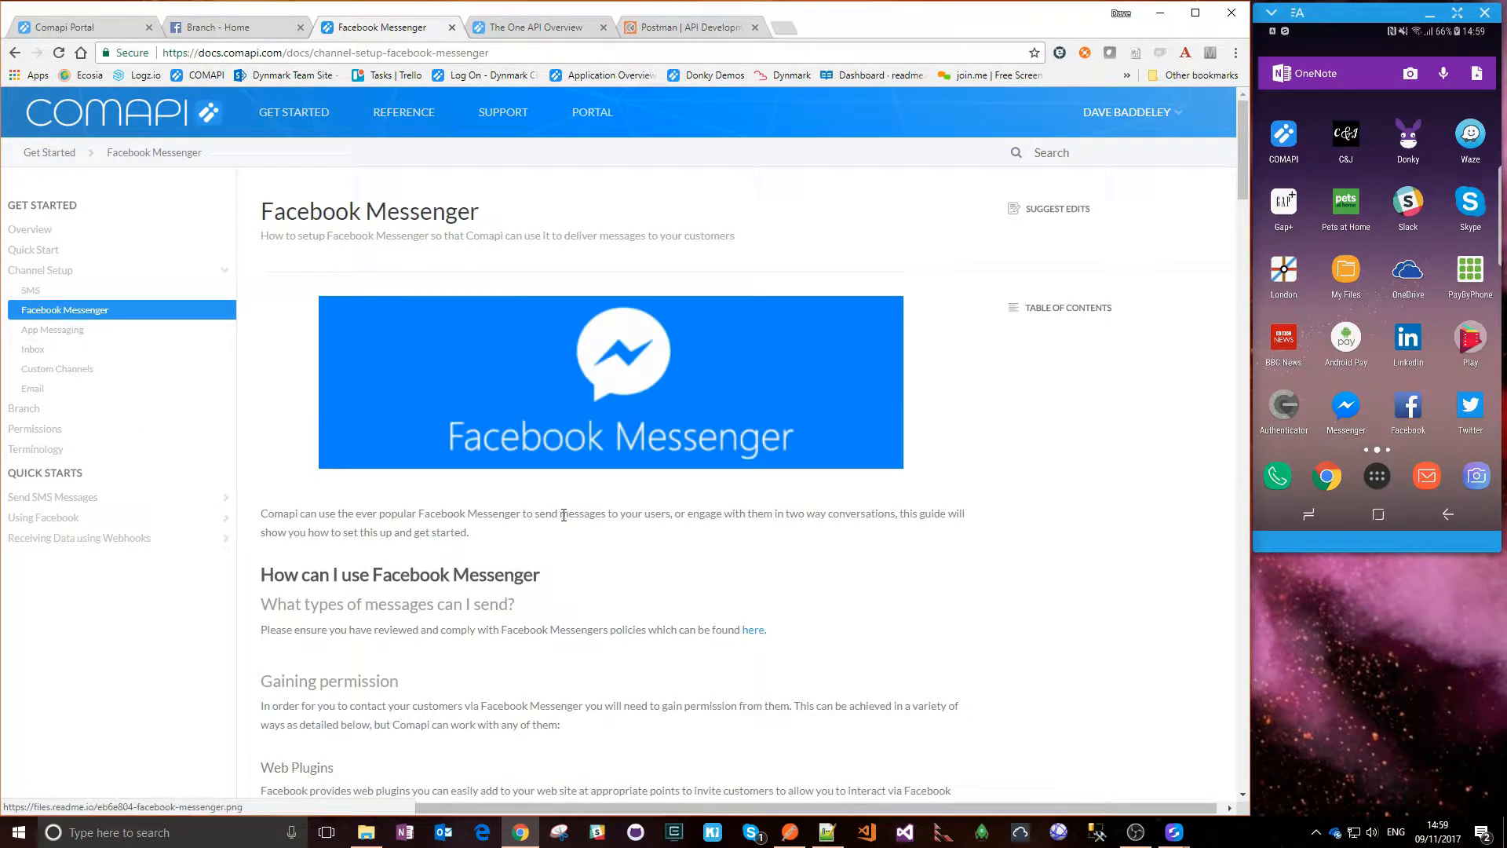
scroll(567, 514, "down", 7)
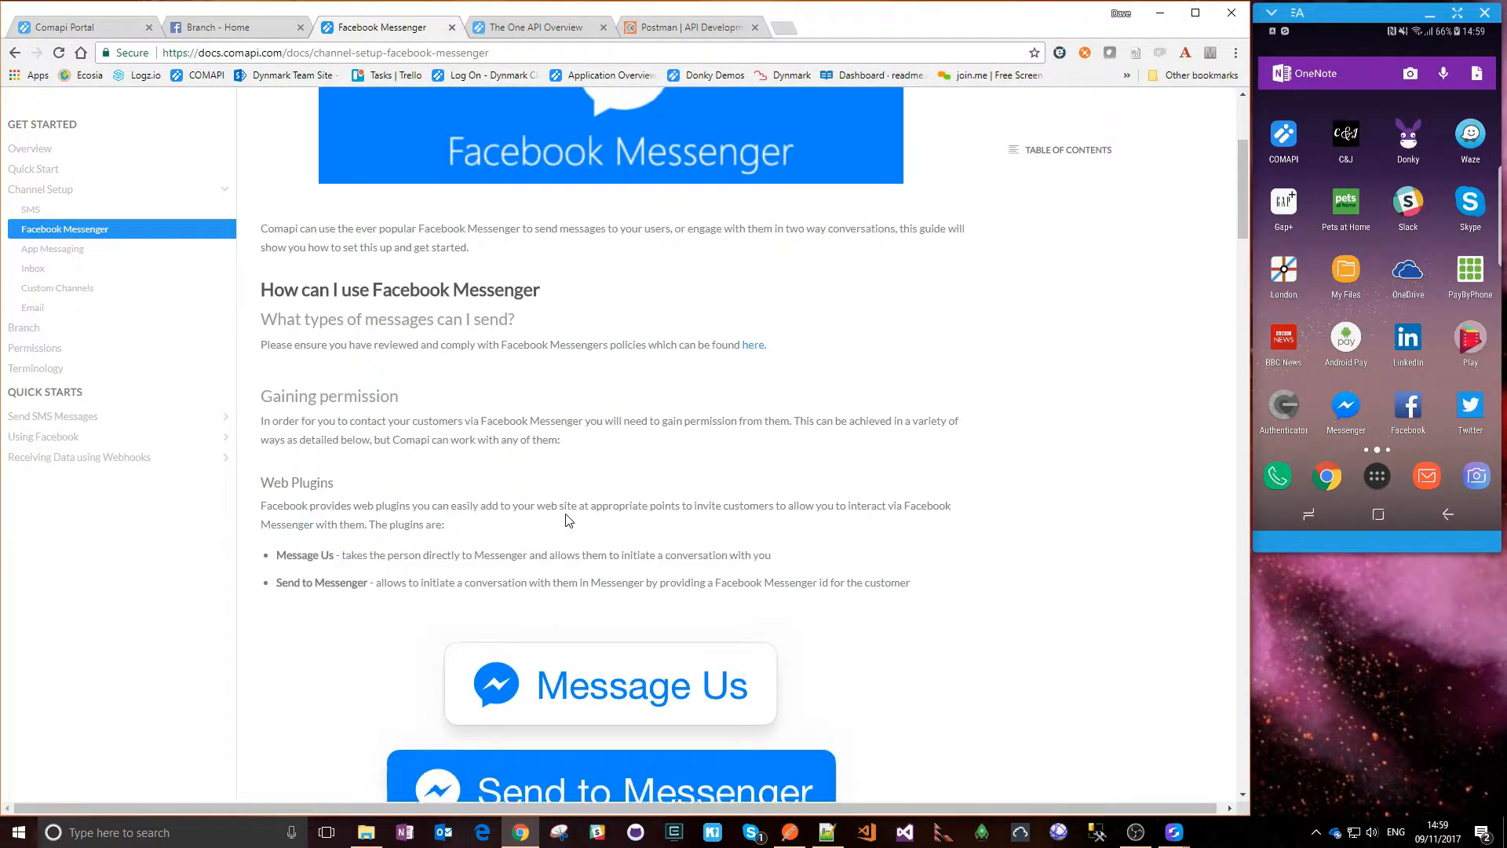
scroll(565, 513, "down", 1)
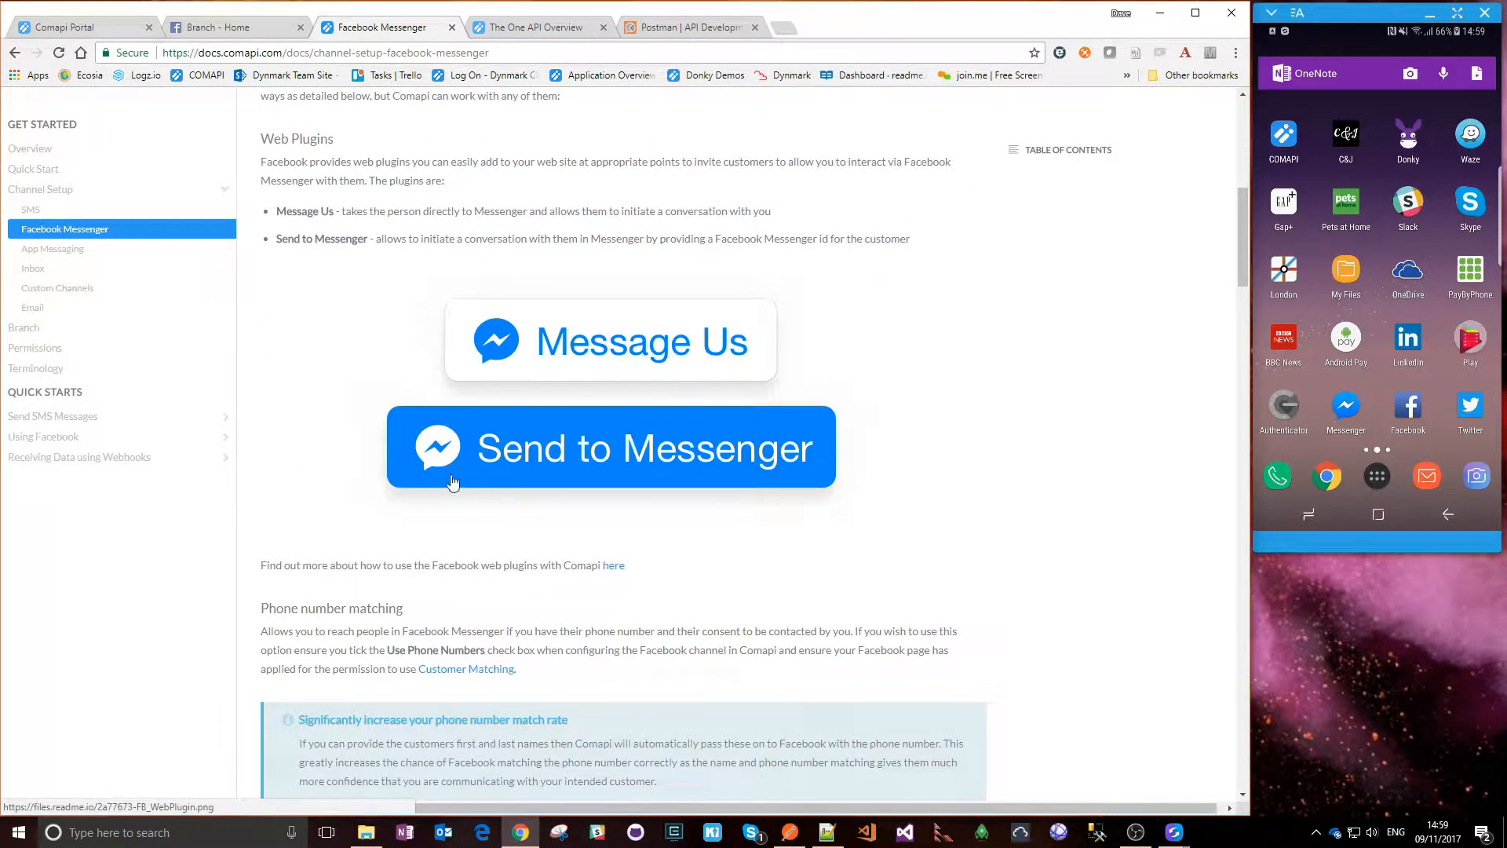
scroll(703, 571, "down", 3)
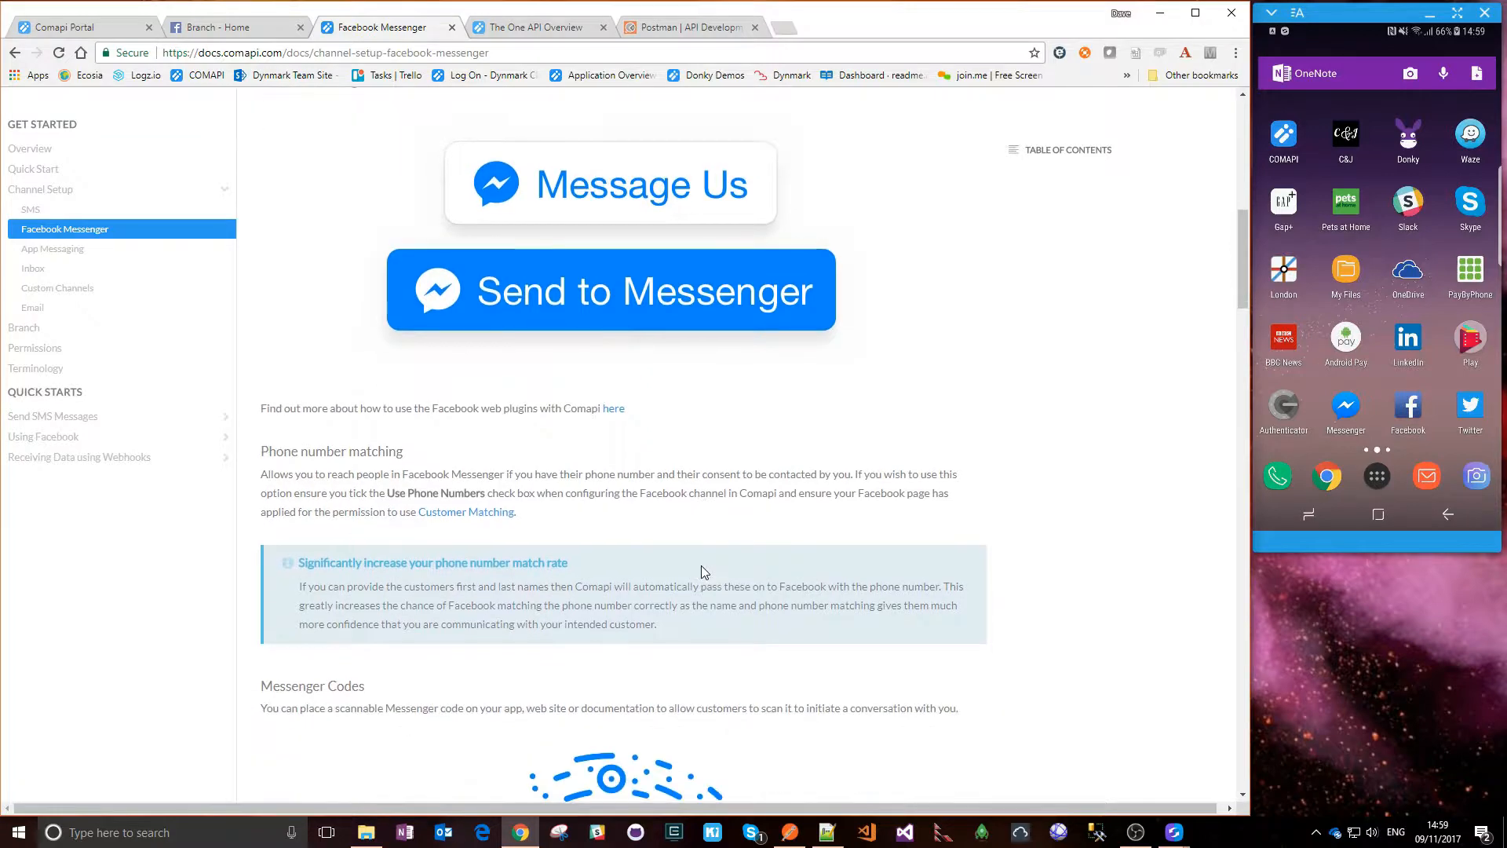
scroll(700, 568, "down", 5)
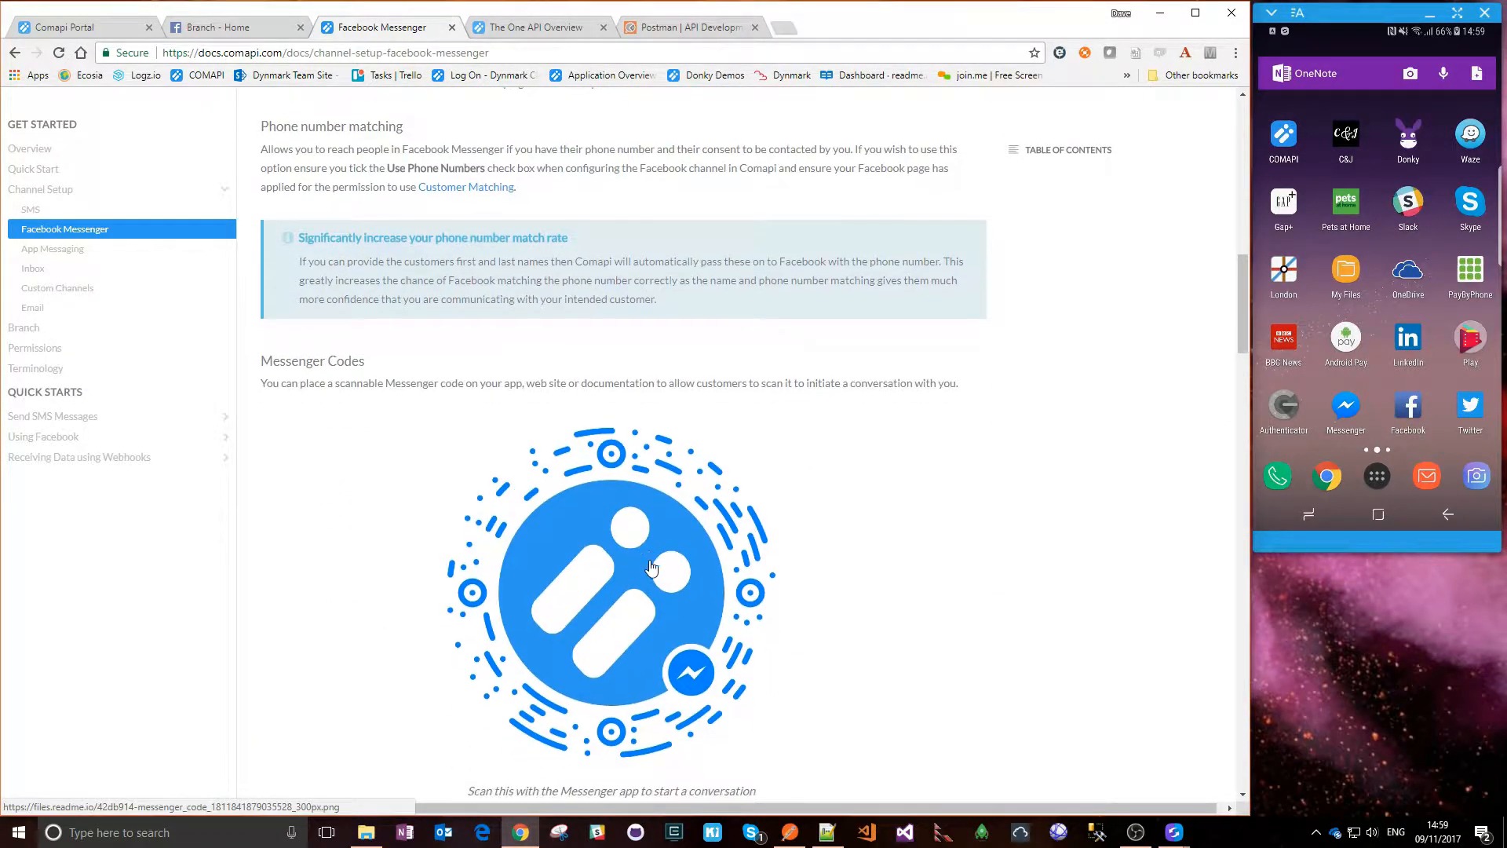
scroll(659, 554, "down", 3)
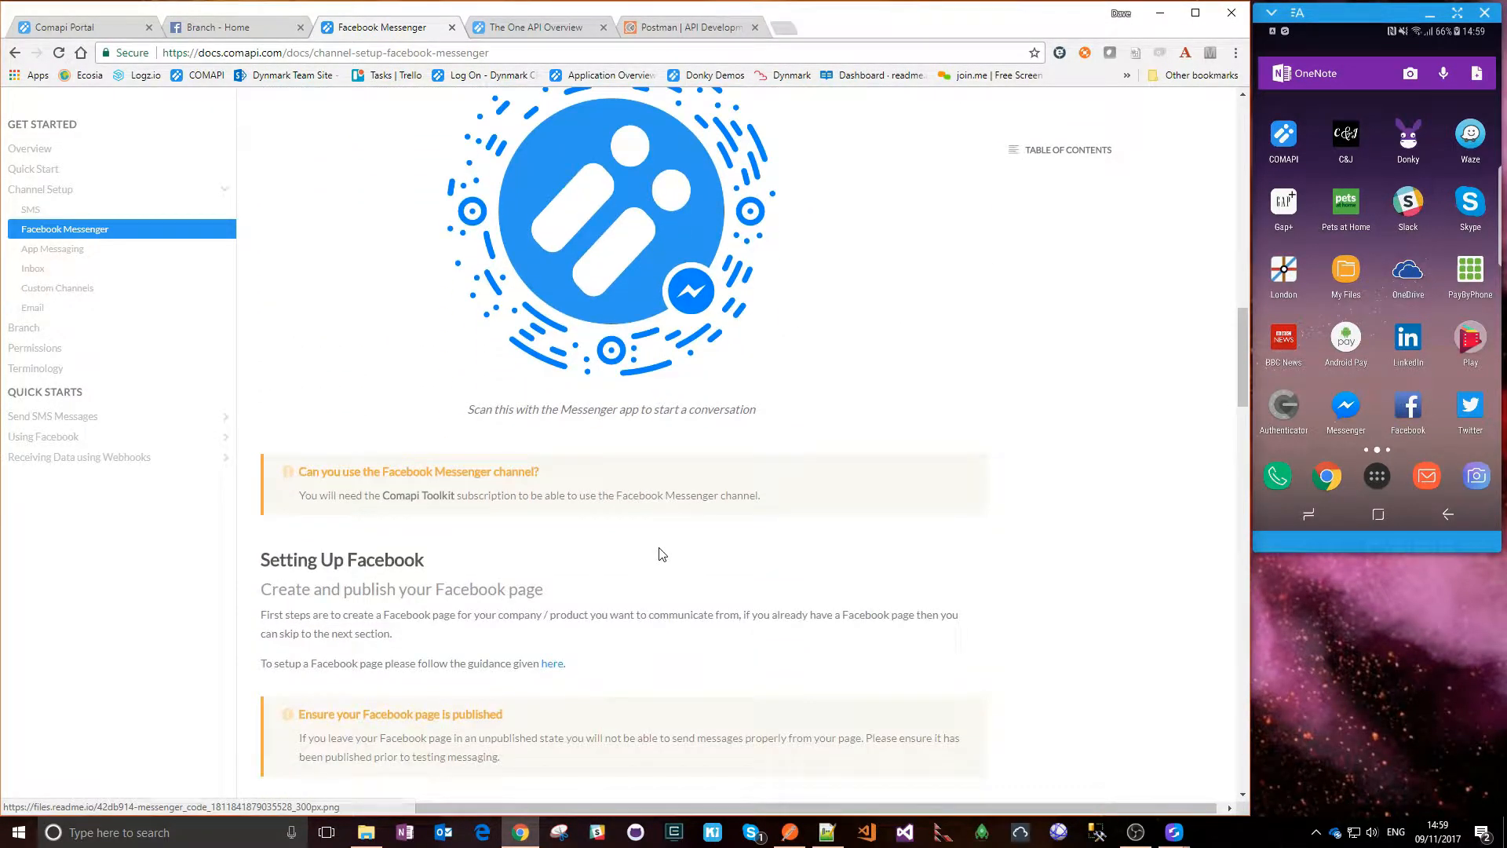
scroll(660, 554, "down", 4)
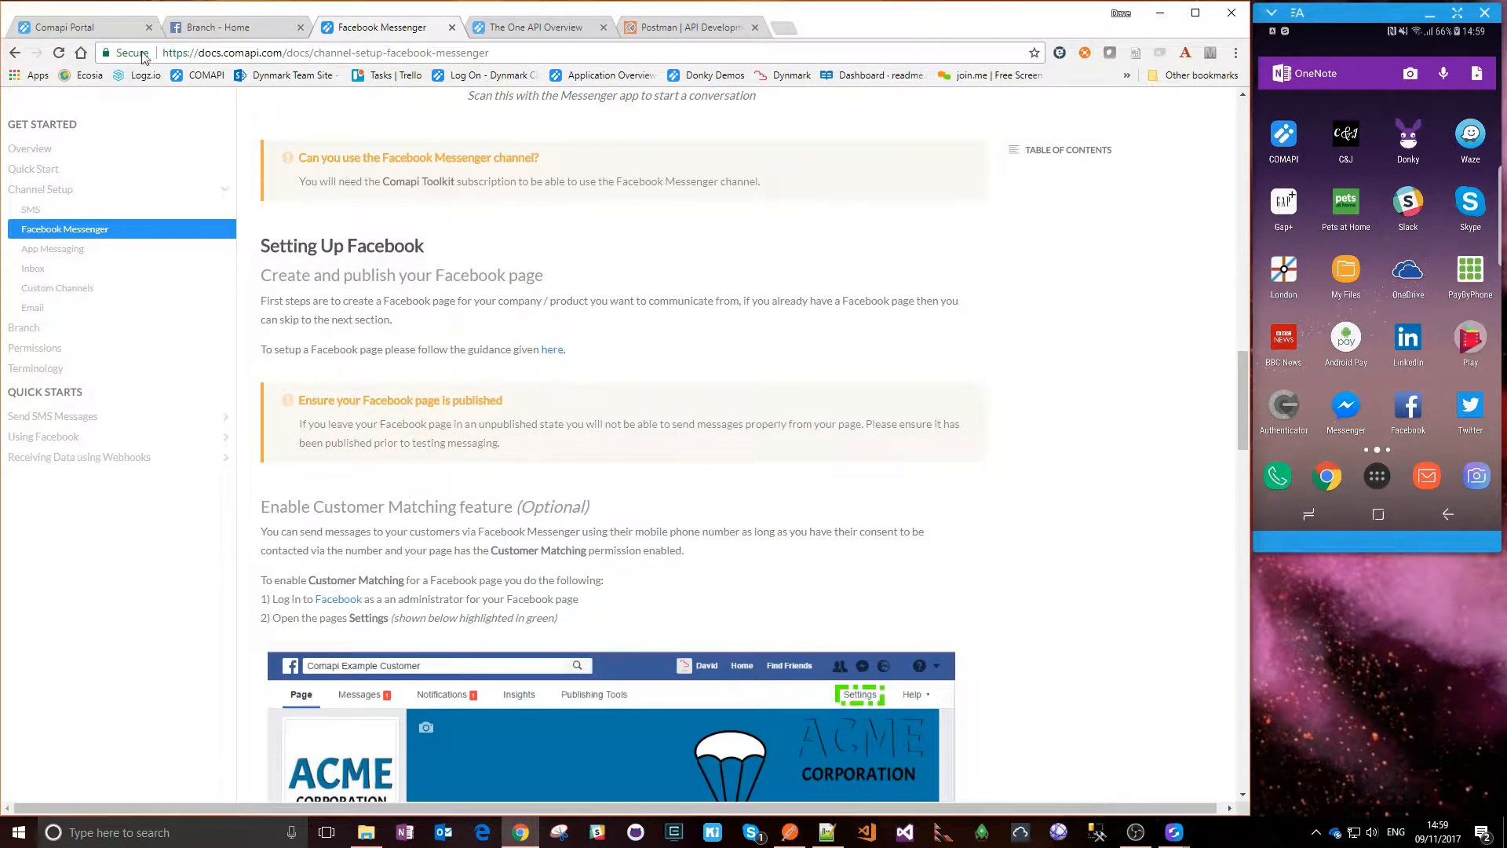
Return to the customer's profile in the Comapi portal and highlight its Profile Id and Messenger Id
left_click(83, 27)
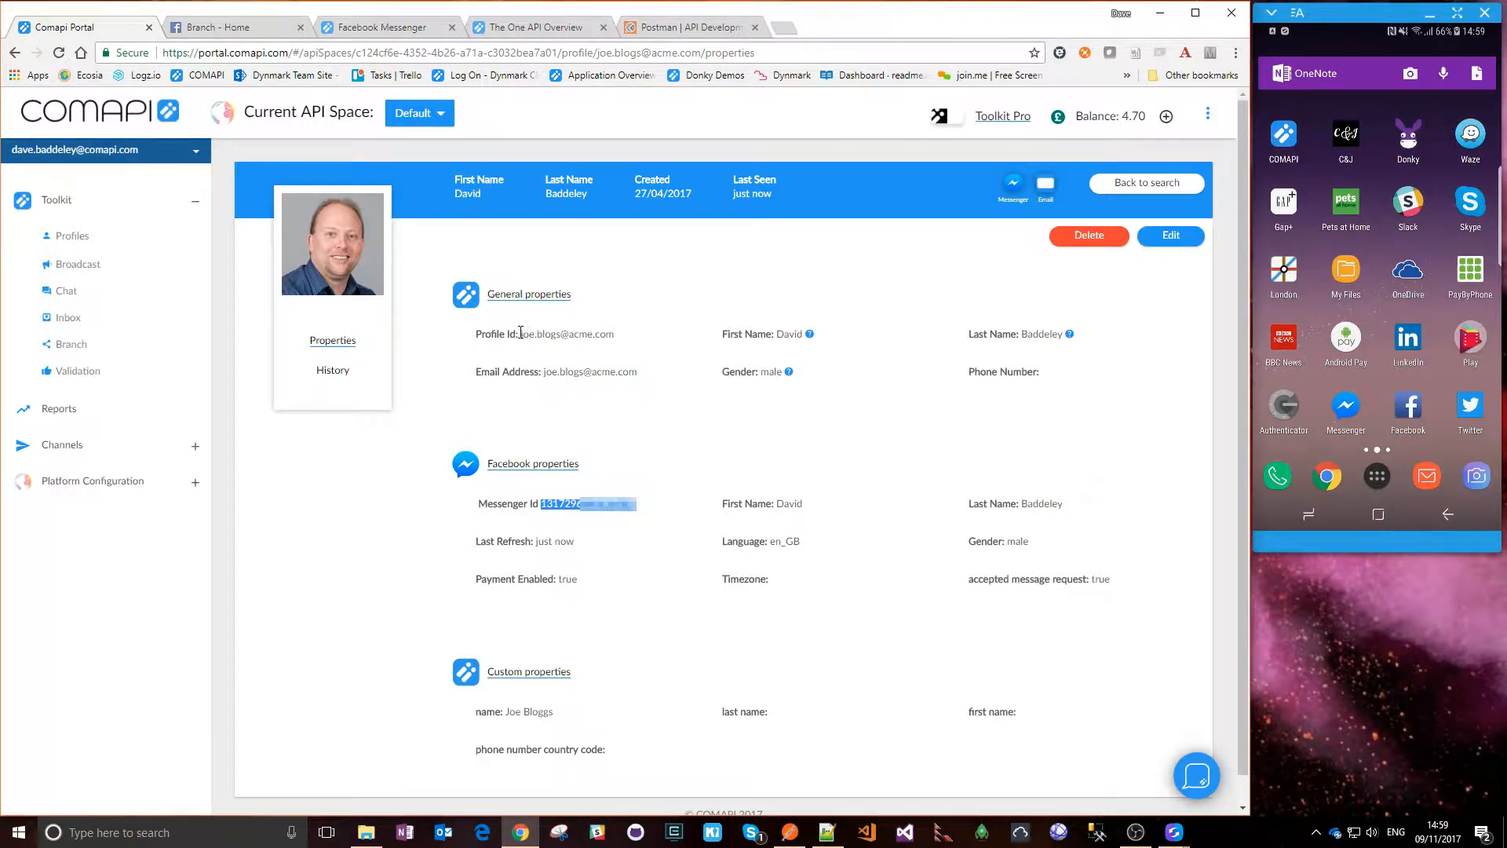
left_click_drag(520, 333, 617, 334)
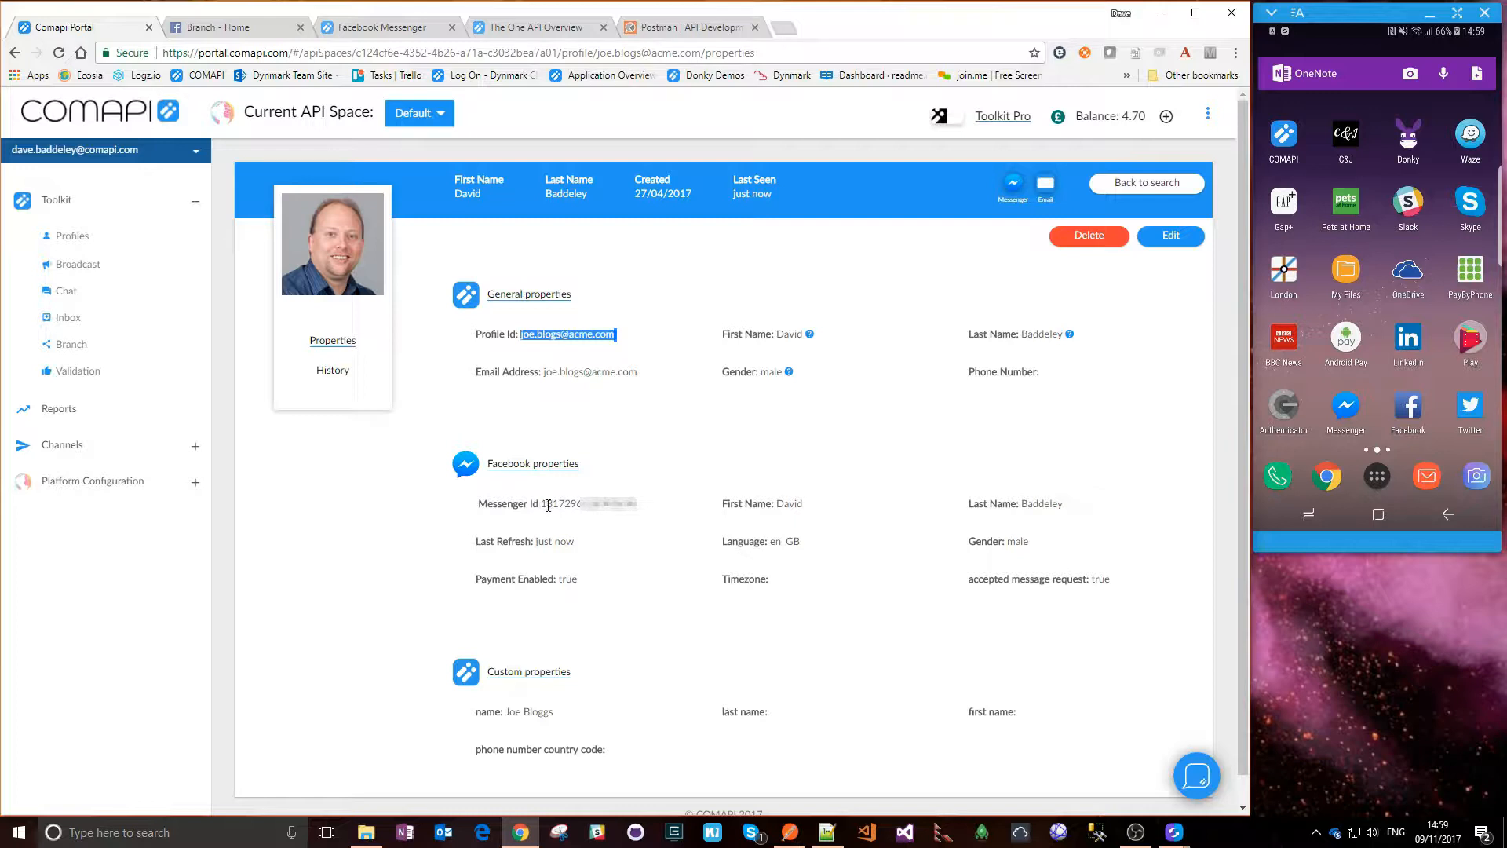
left_click_drag(548, 505, 642, 510)
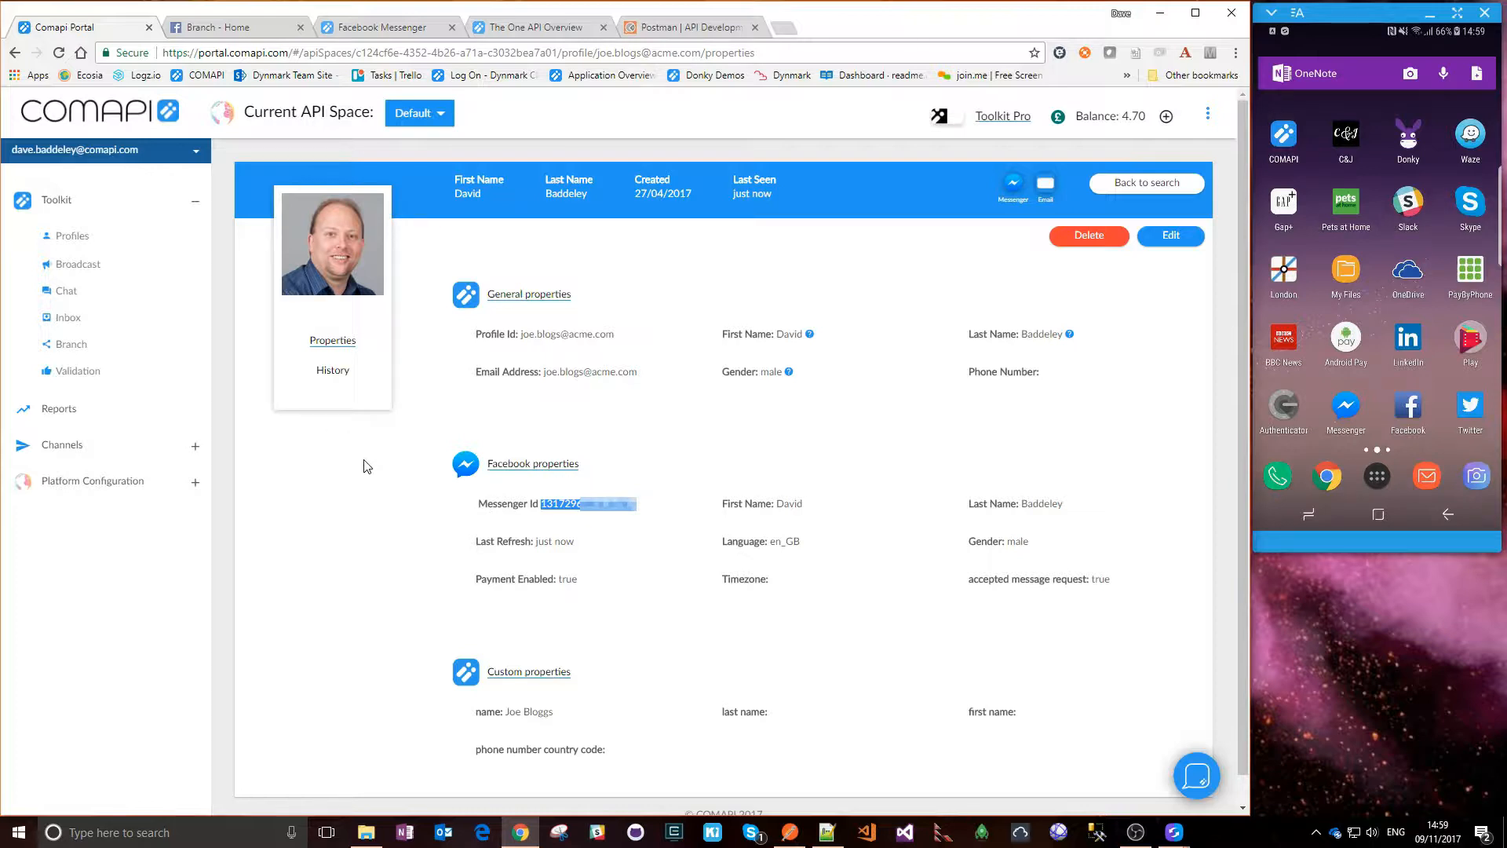
left_click(684, 28)
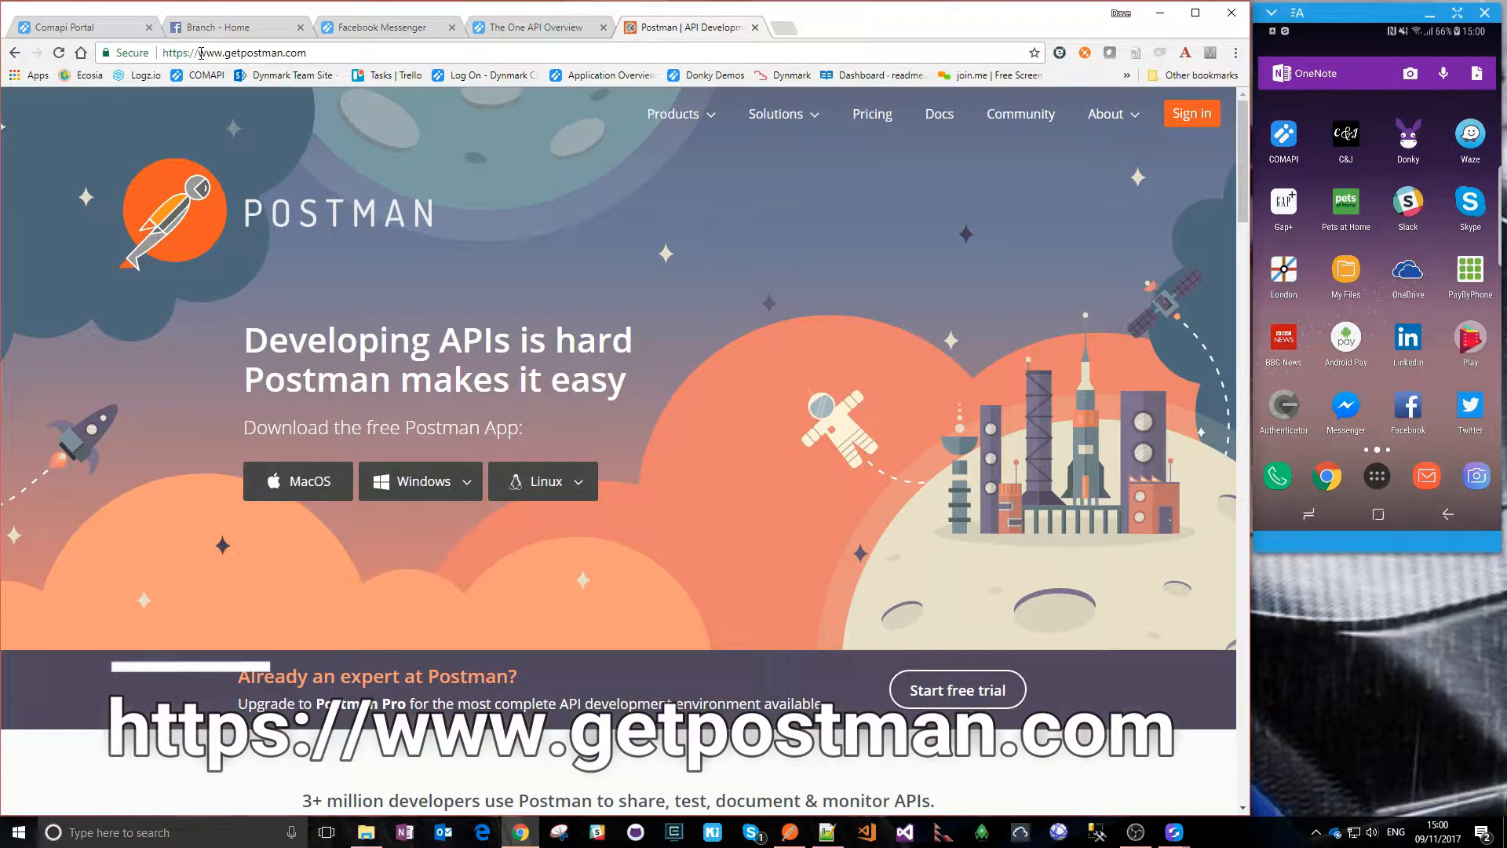
left_click_drag(199, 52, 307, 53)
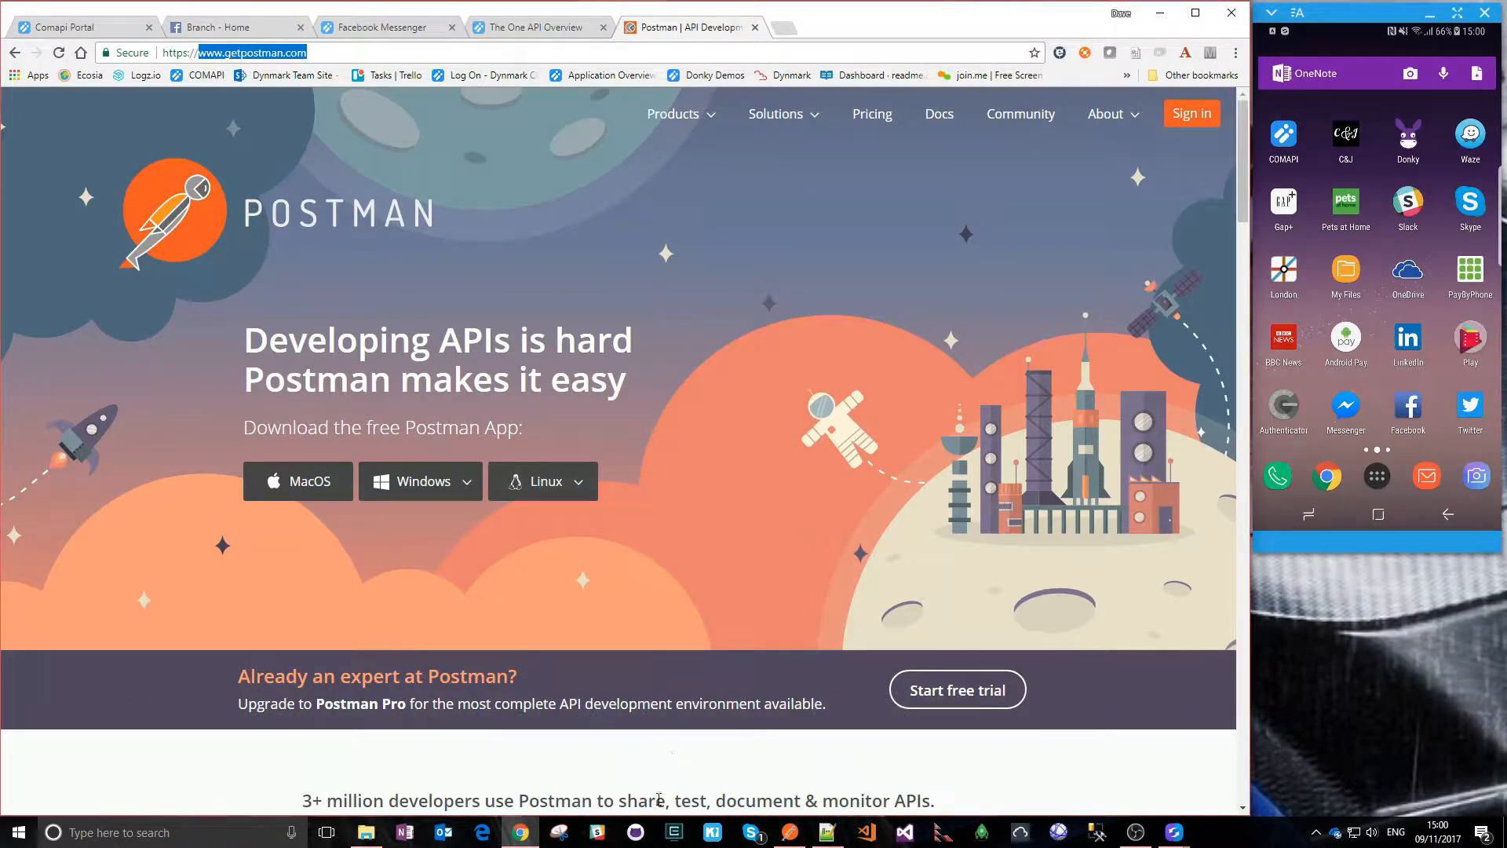
left_click(789, 838)
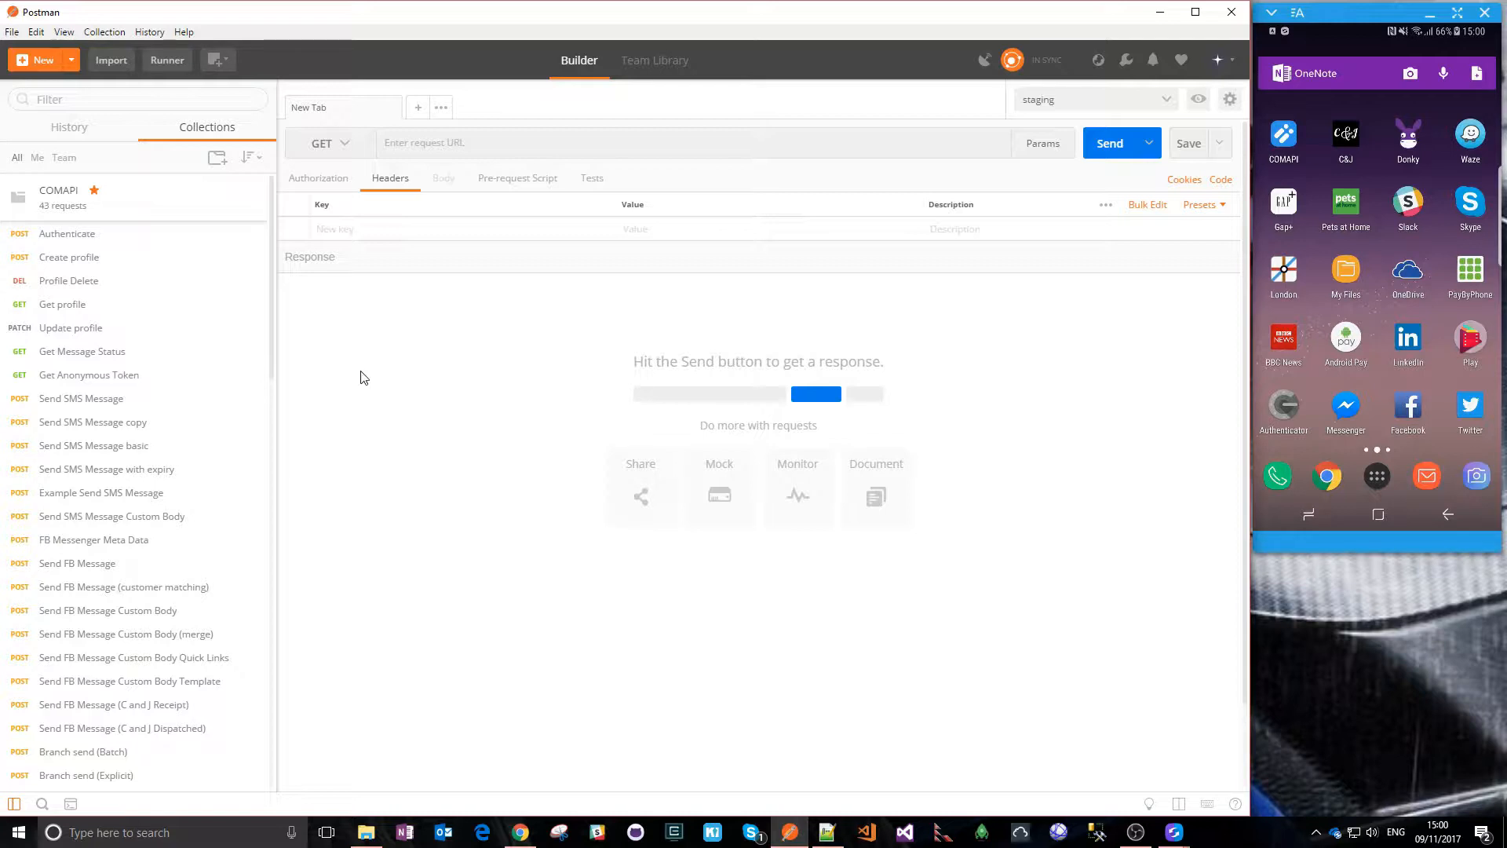
left_click(347, 145)
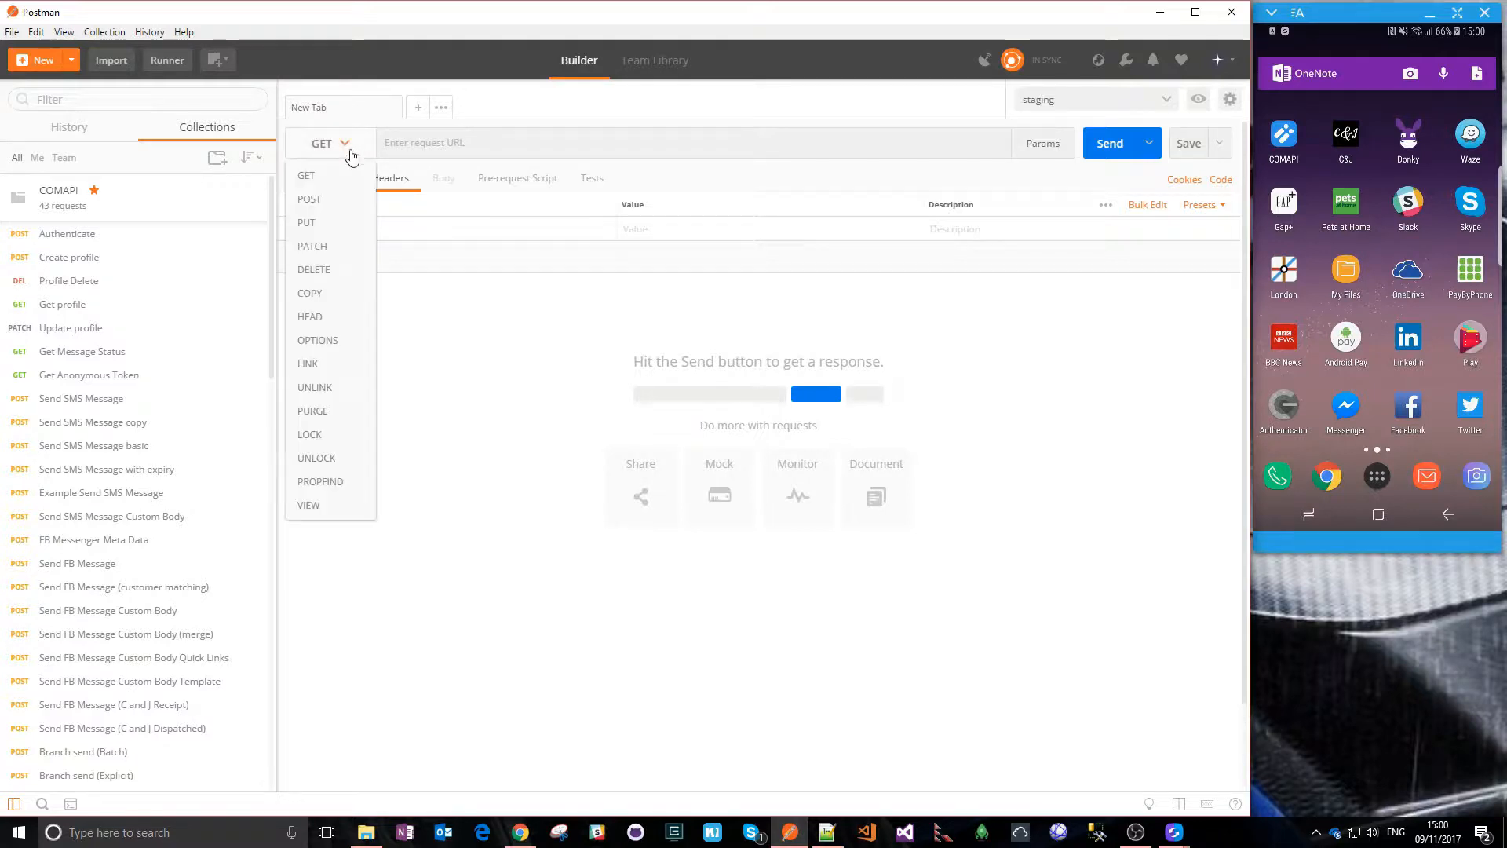
left_click(332, 202)
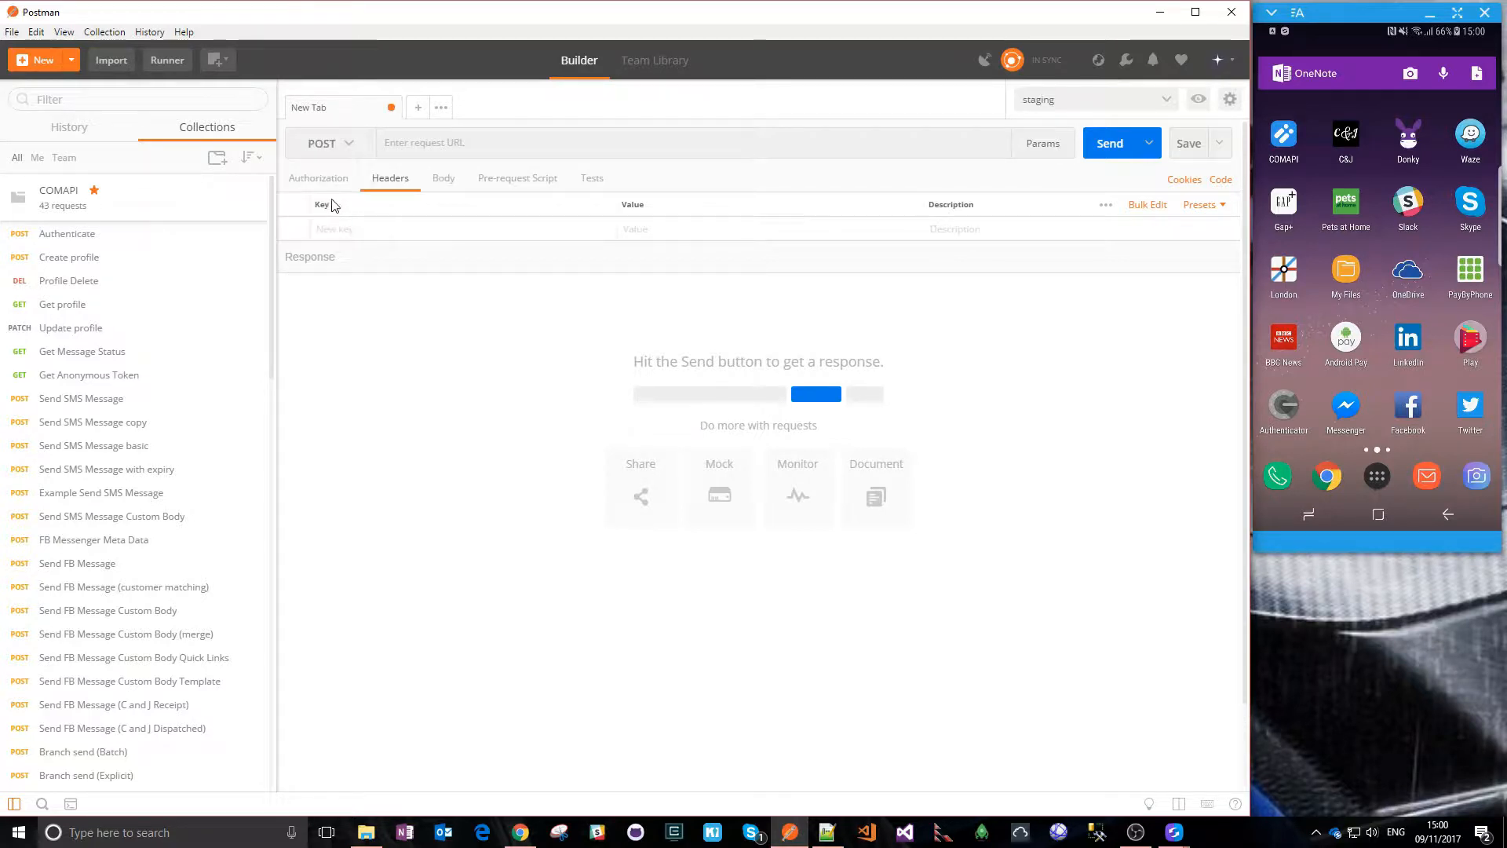
Copy the single message submission endpoint from the One API overview in the Comapi docs into the Postman request URL
left_click(523, 838)
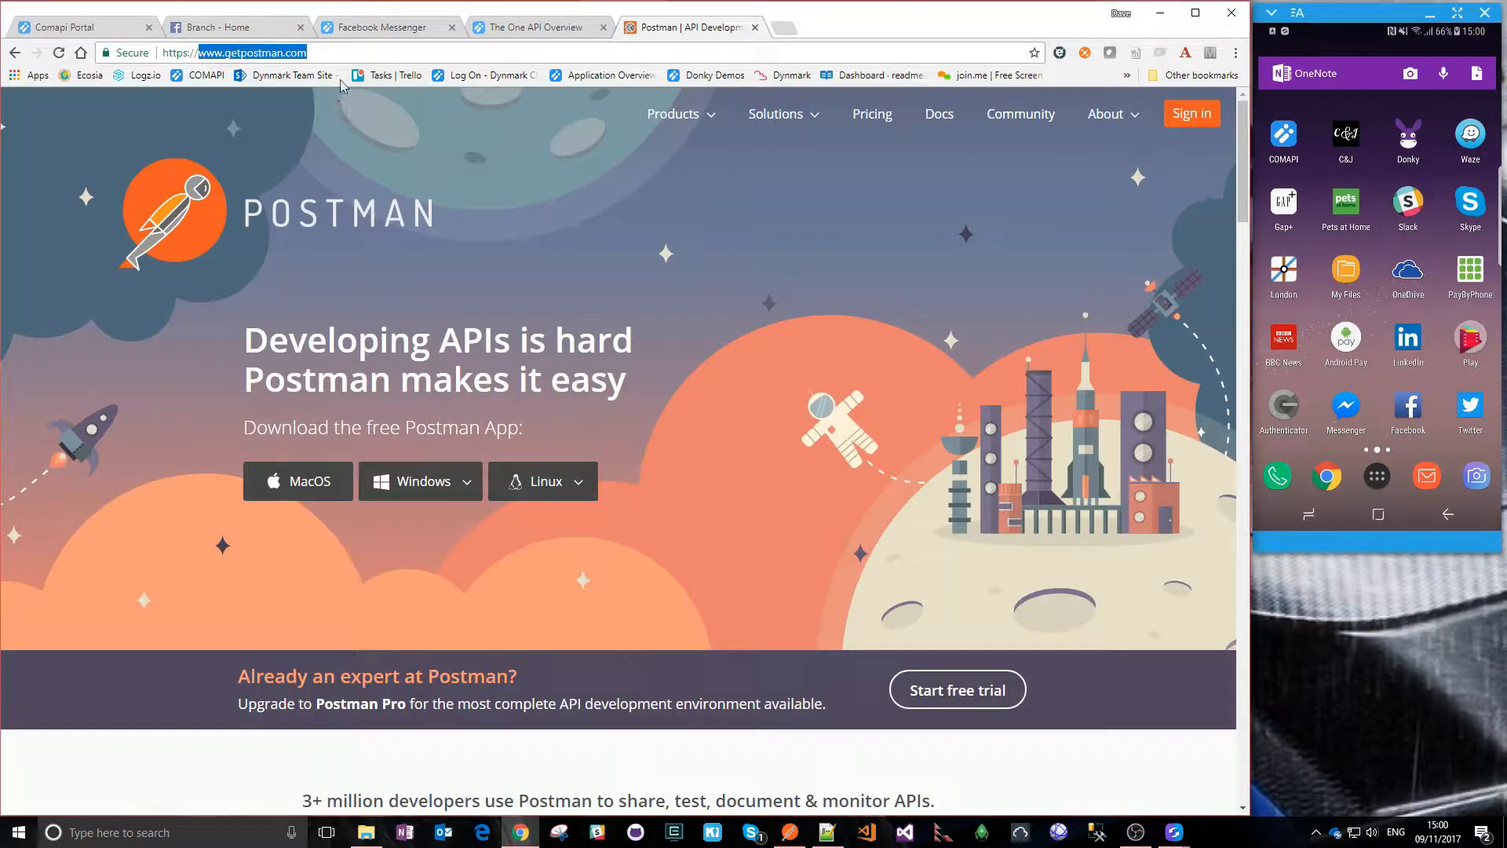
left_click(533, 29)
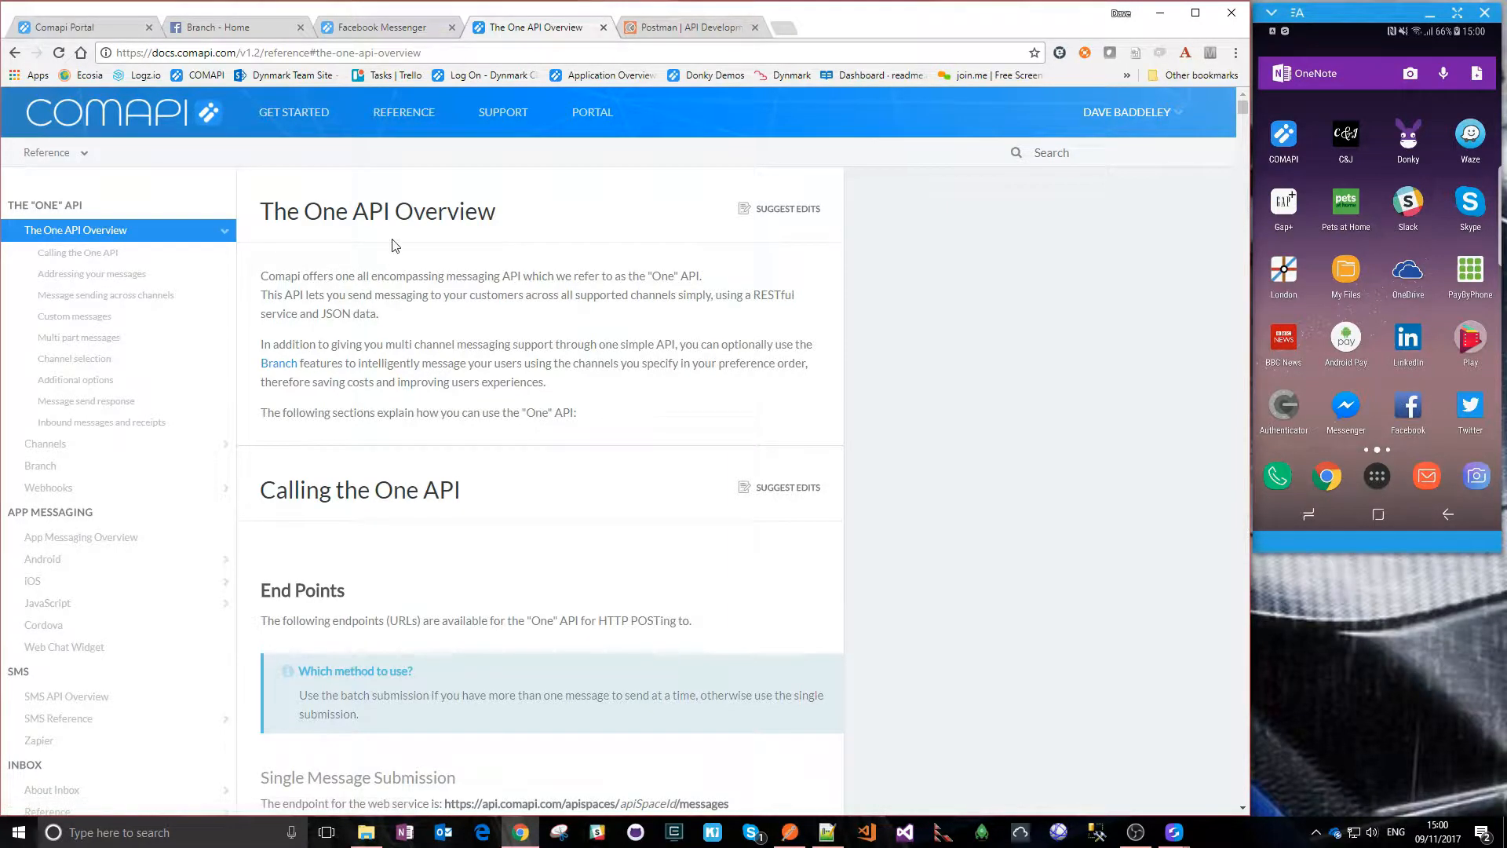
scroll(502, 426, "down", 6)
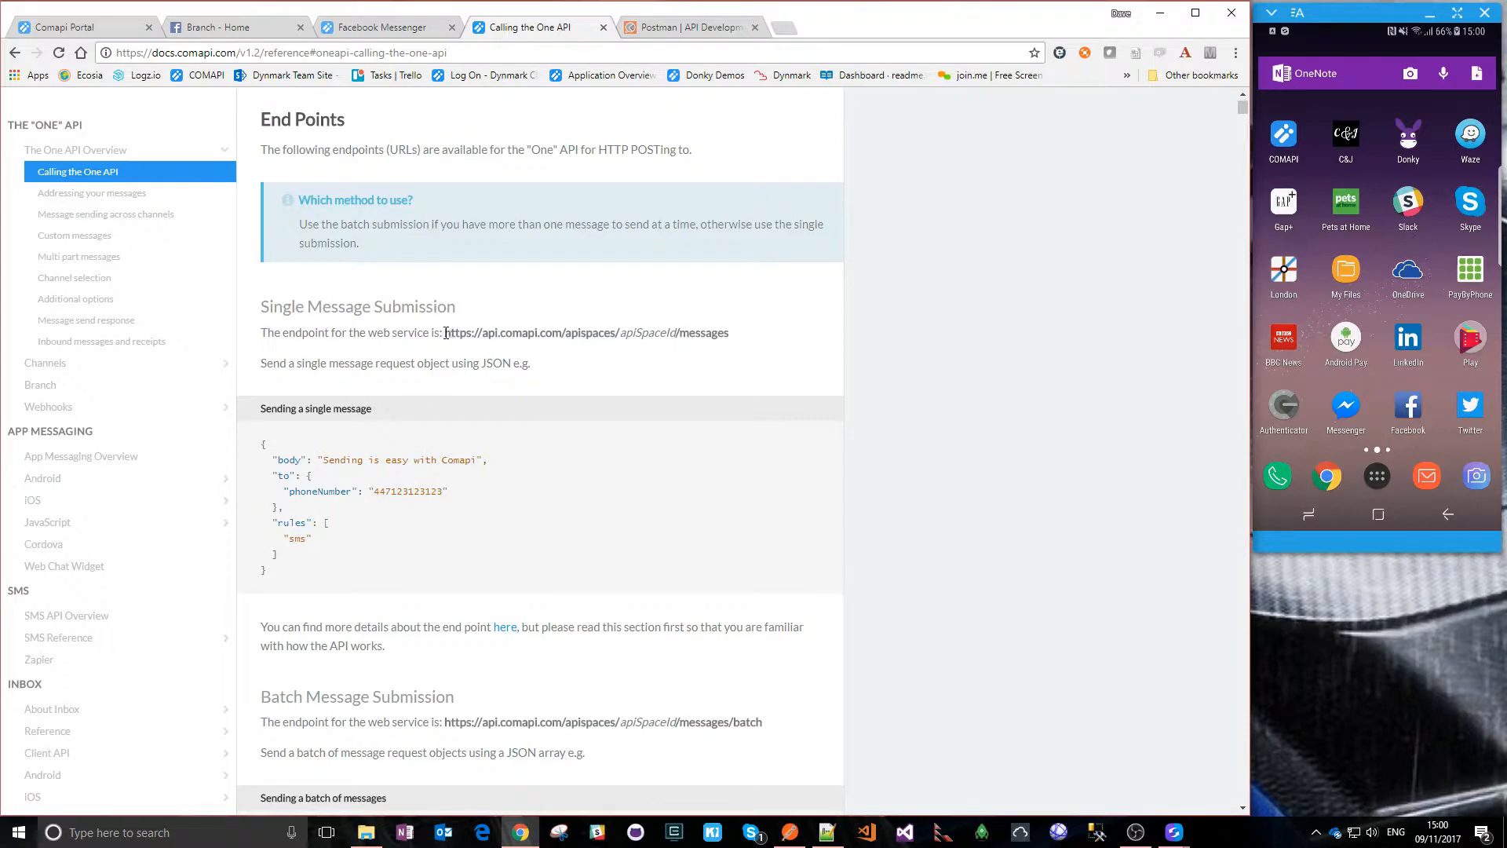
left_click_drag(445, 332, 743, 335)
key("ctrl+c")
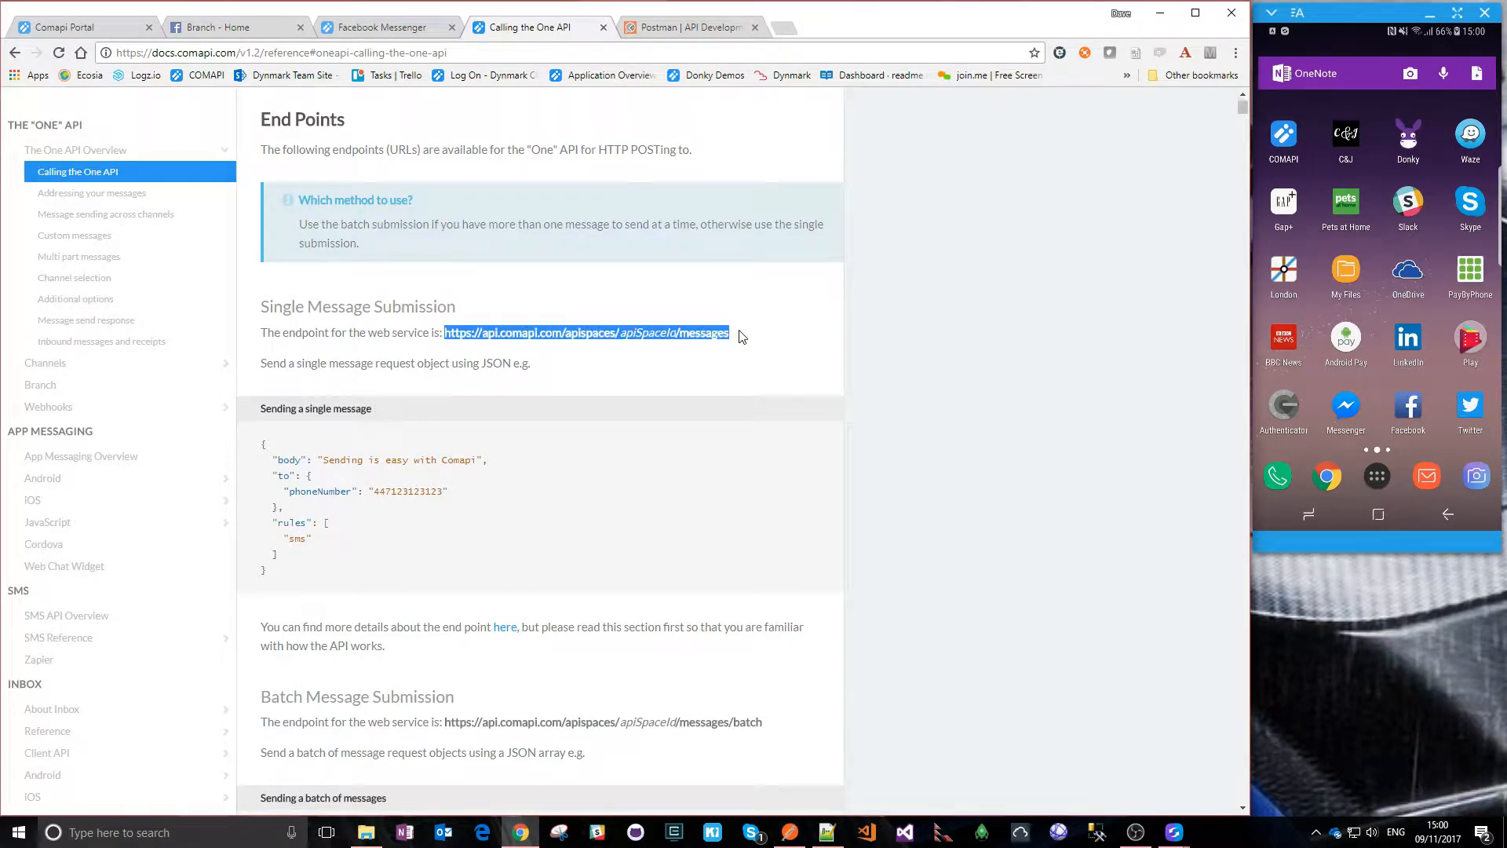
left_click(789, 832)
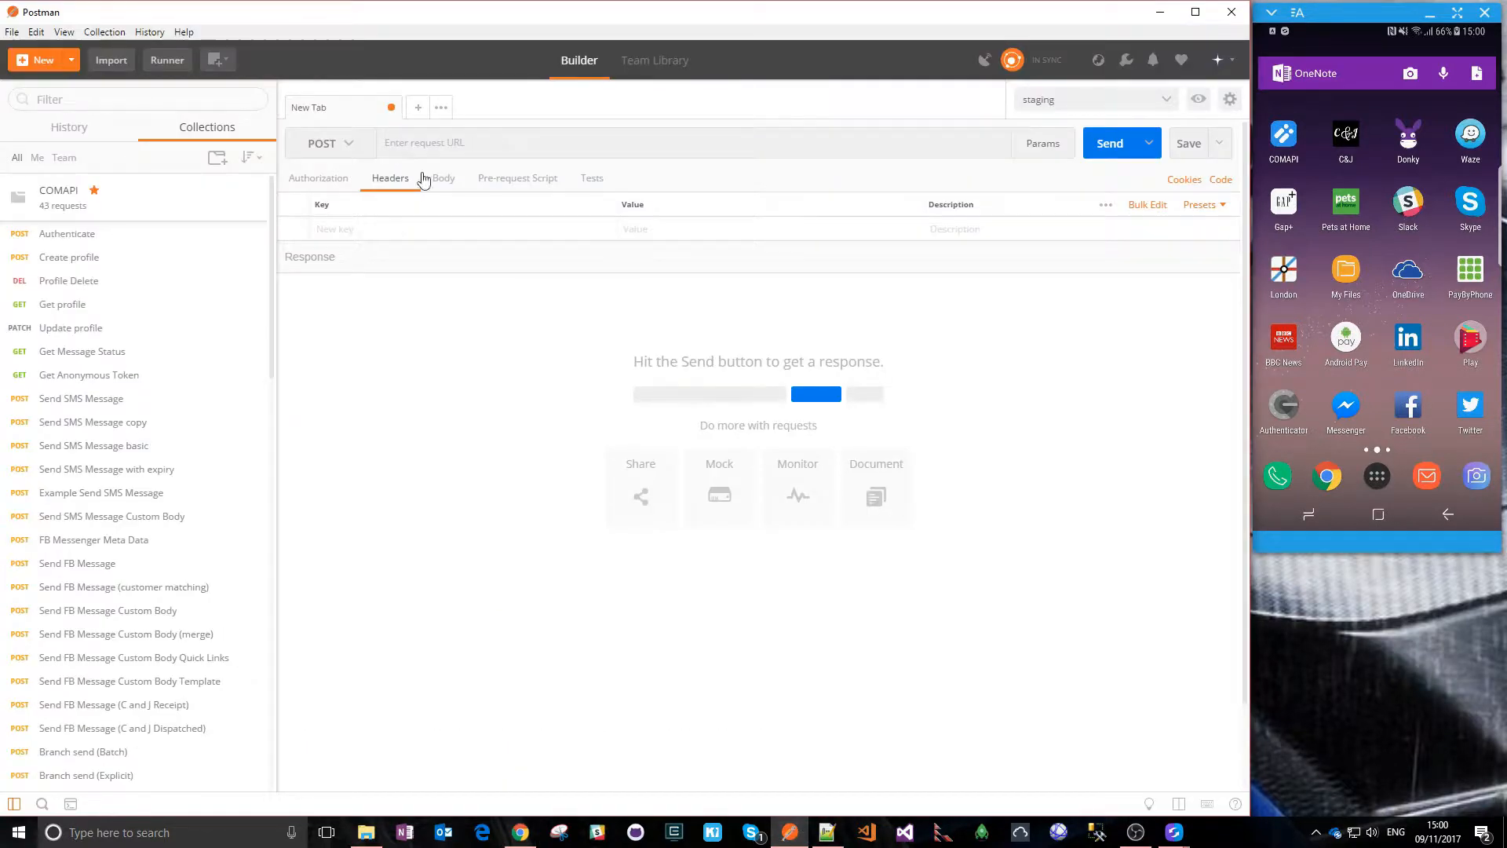
left_click(417, 142)
key("ctrl+v")
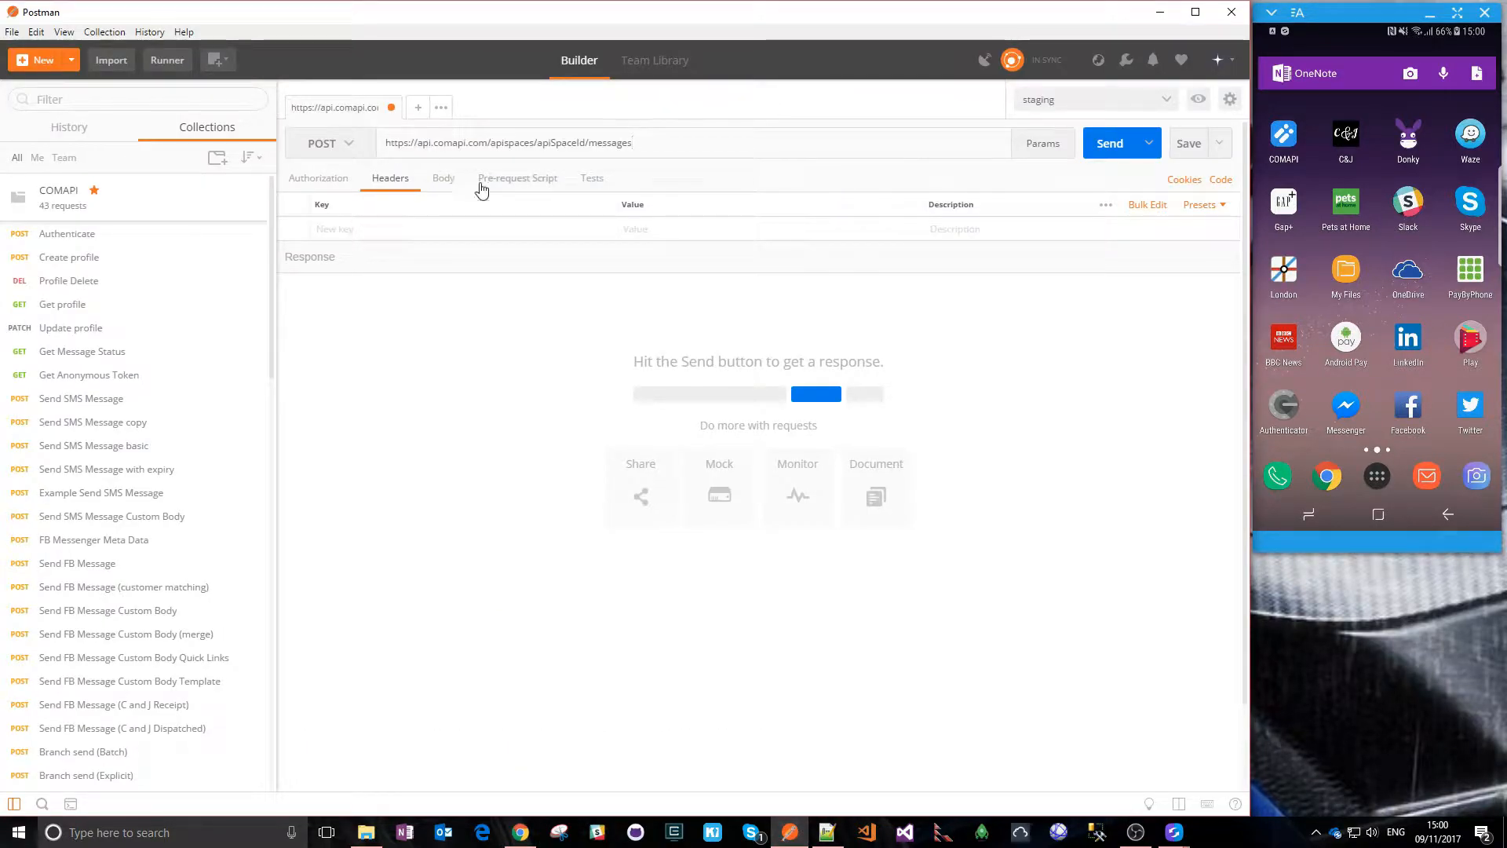
Replace the apiSpaceId placeholder in the Postman request URL with the API space ID copied from the Comapi portal's API Space Details
left_click_drag(539, 143, 587, 138)
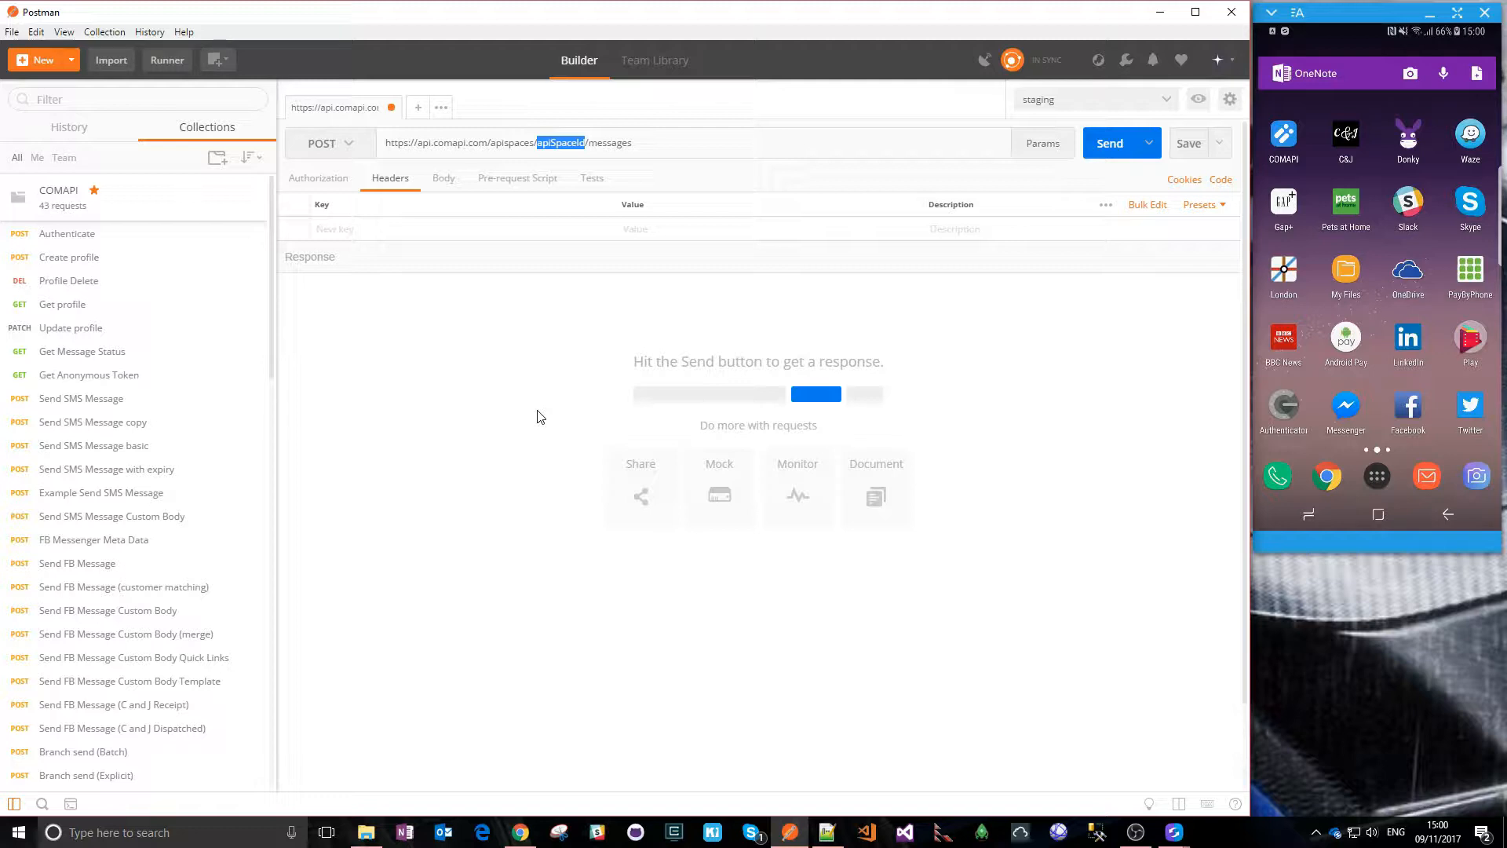
left_click(520, 836)
left_click(63, 26)
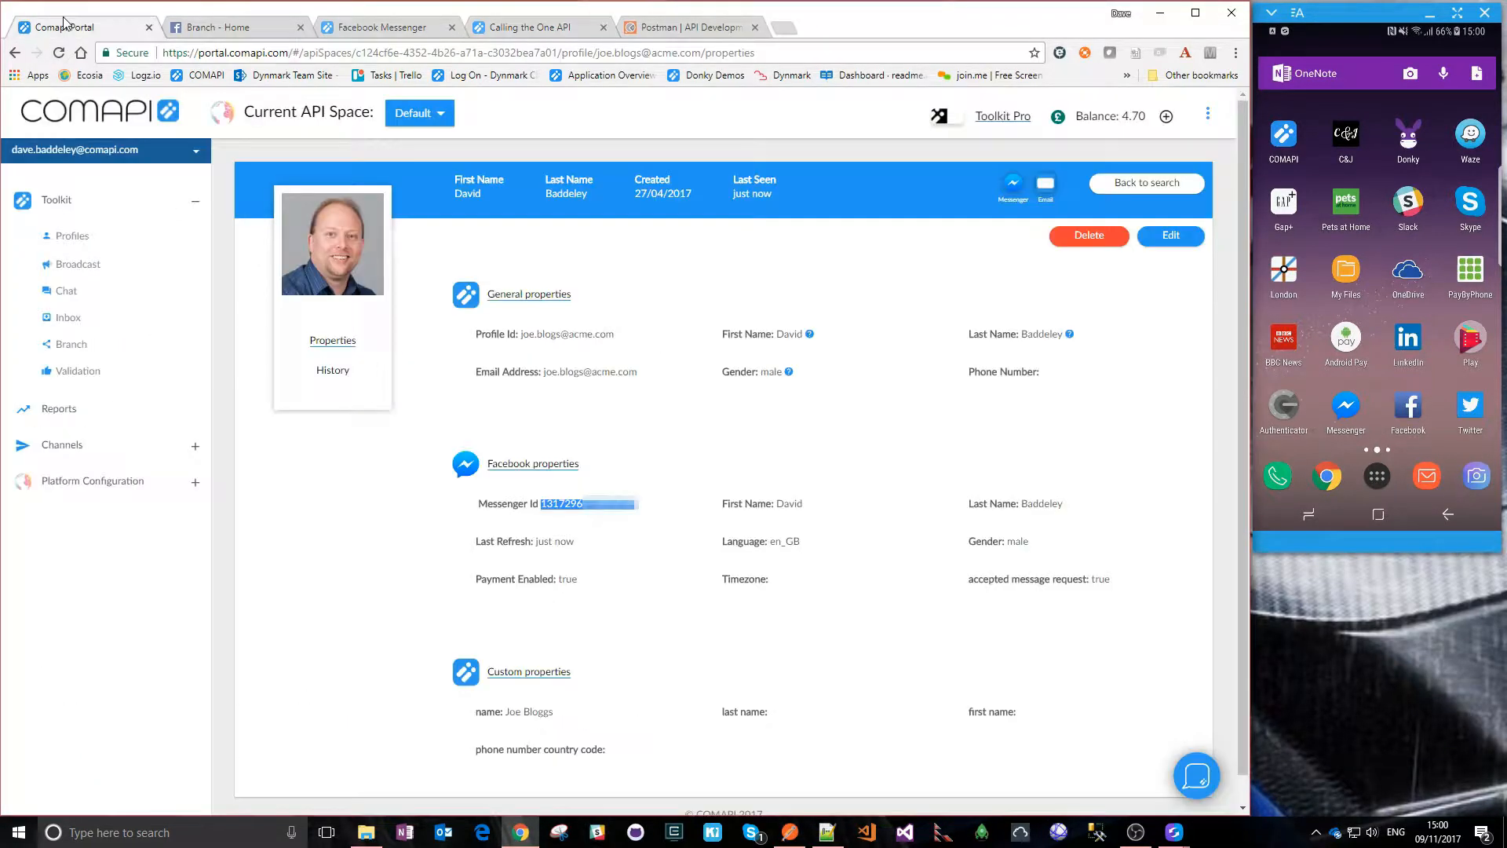
left_click(80, 486)
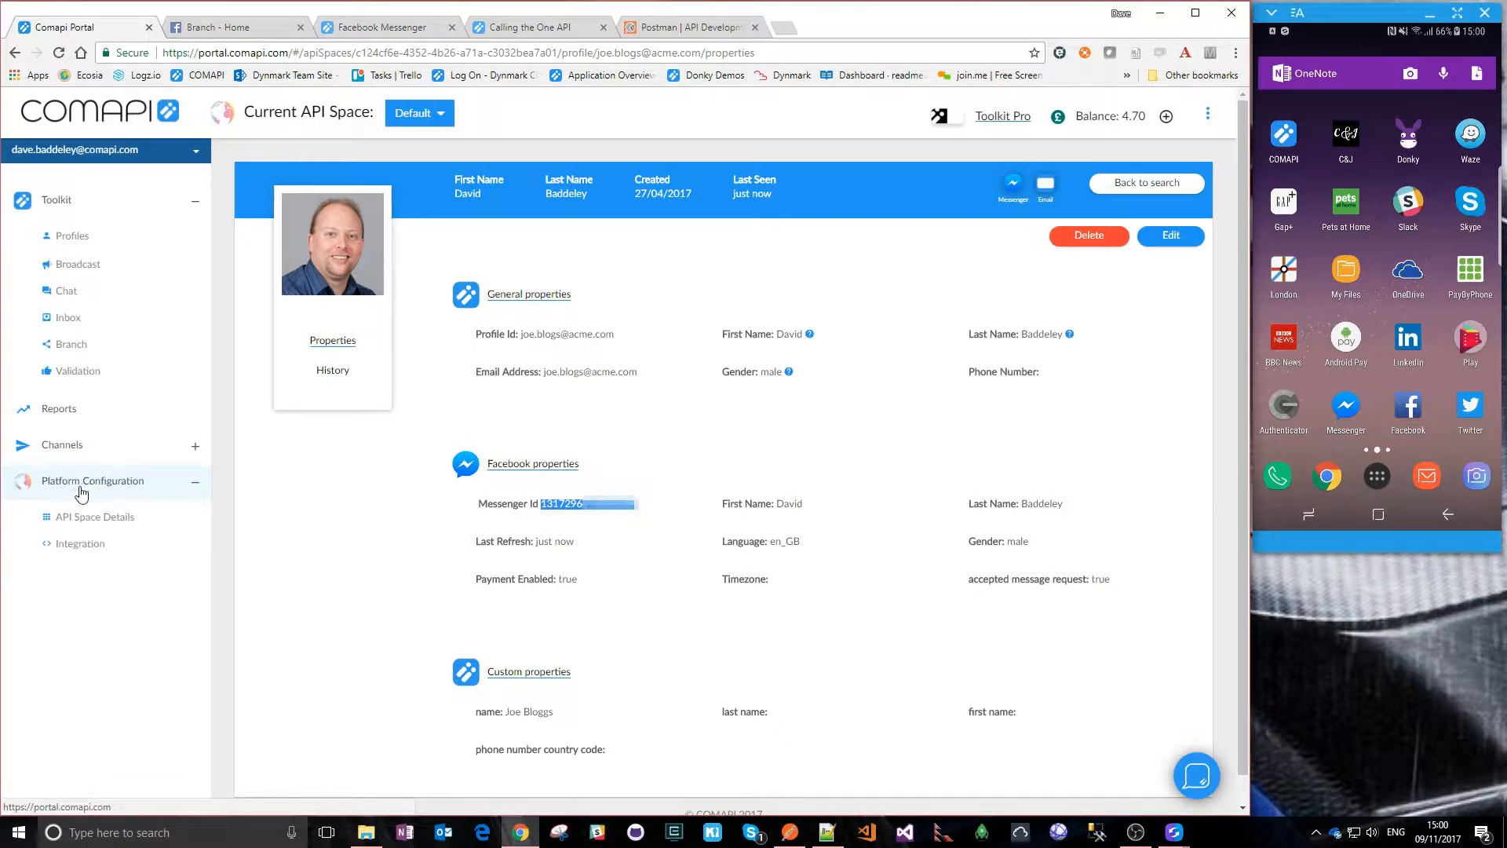
left_click(89, 517)
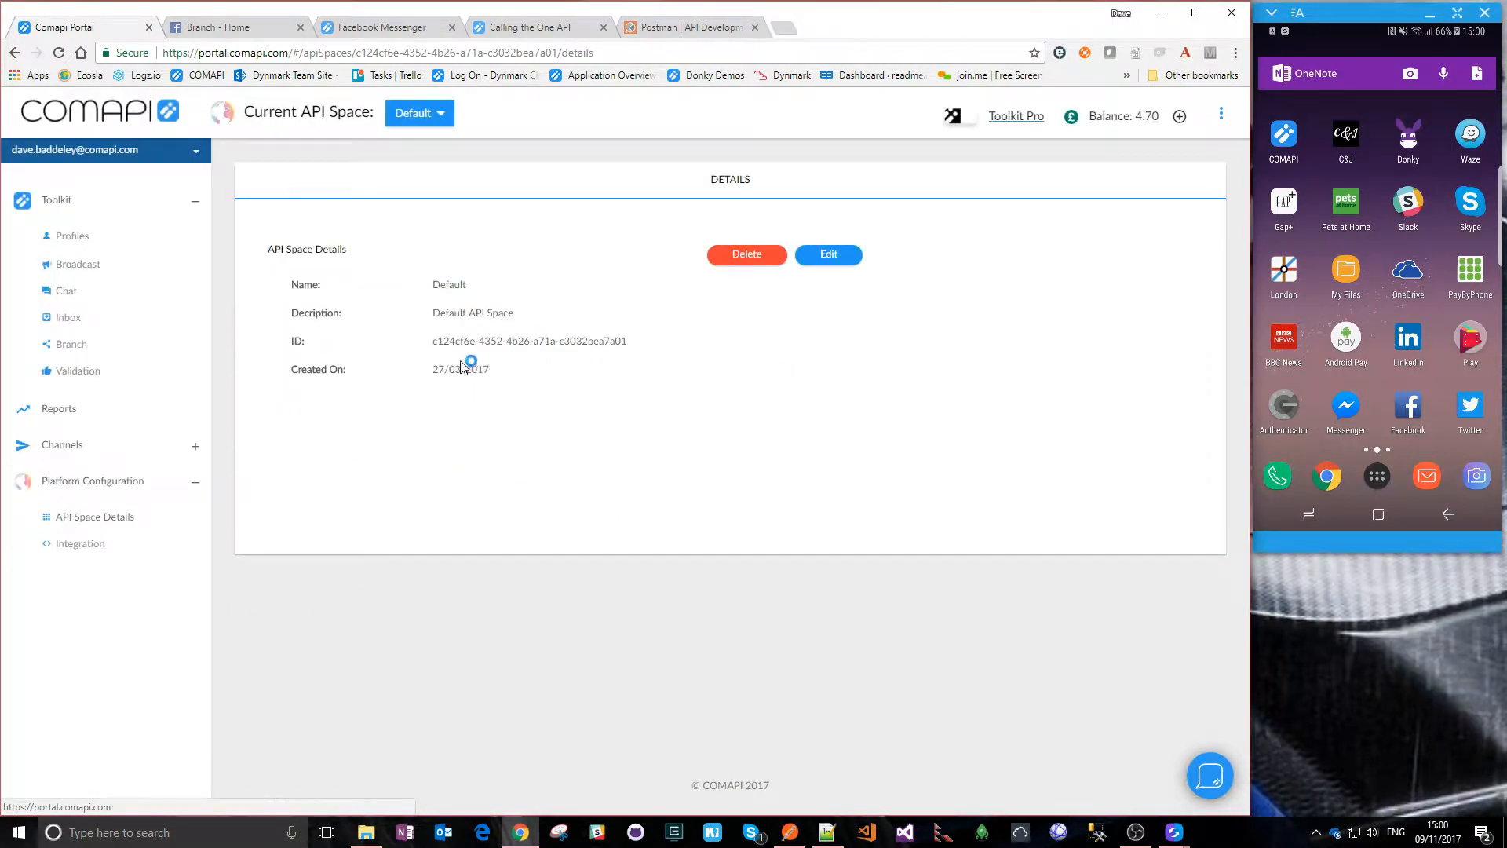
left_click_drag(432, 341, 635, 347)
key("ctrl+c")
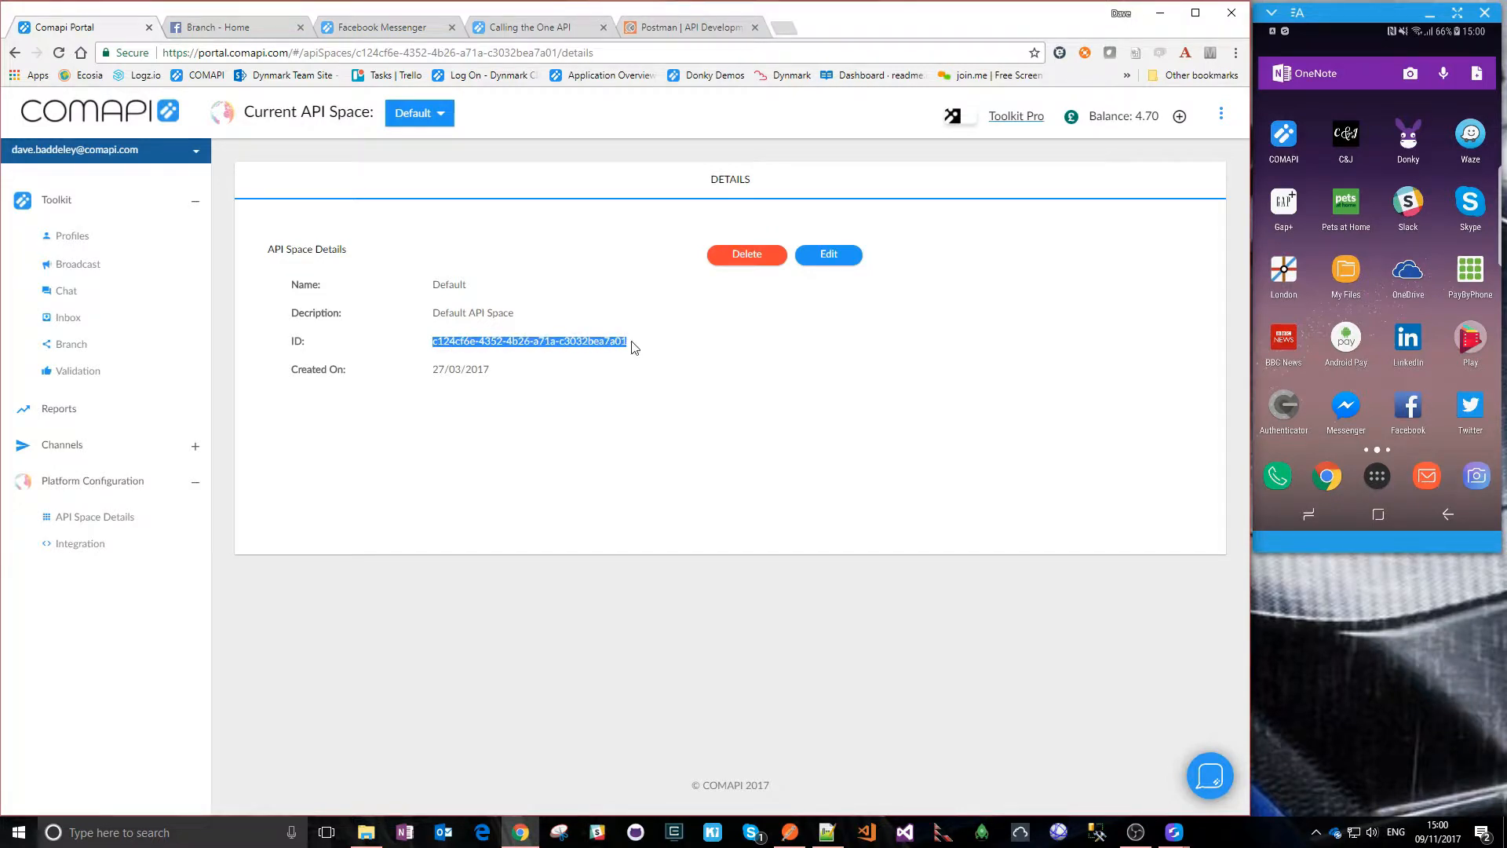
left_click(790, 832)
key("ctrl+v")
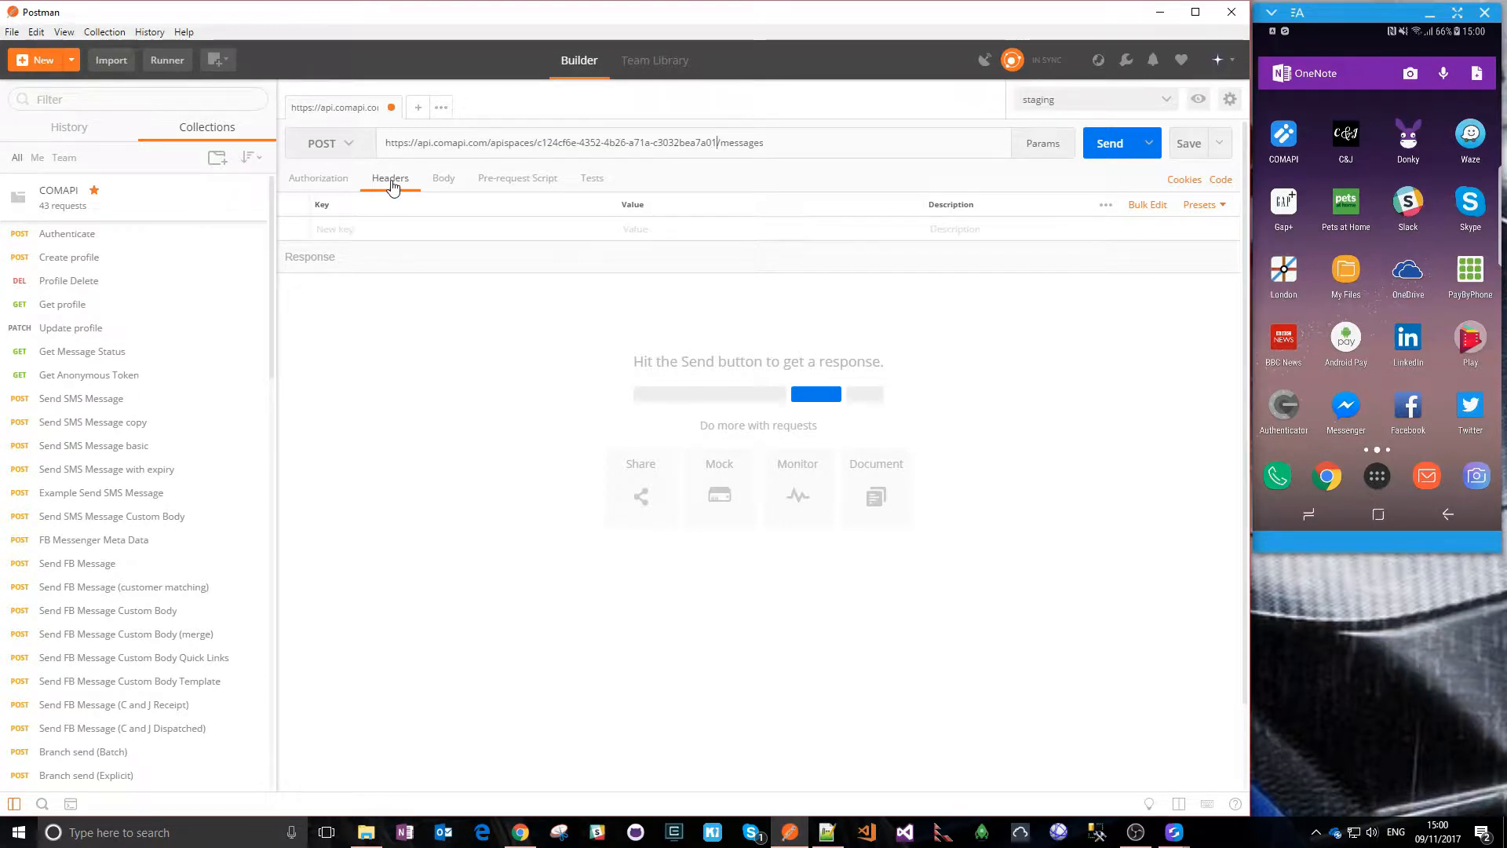
Add an Authorization header to the request with "Bearer" as the beginning of its value
left_click(366, 230)
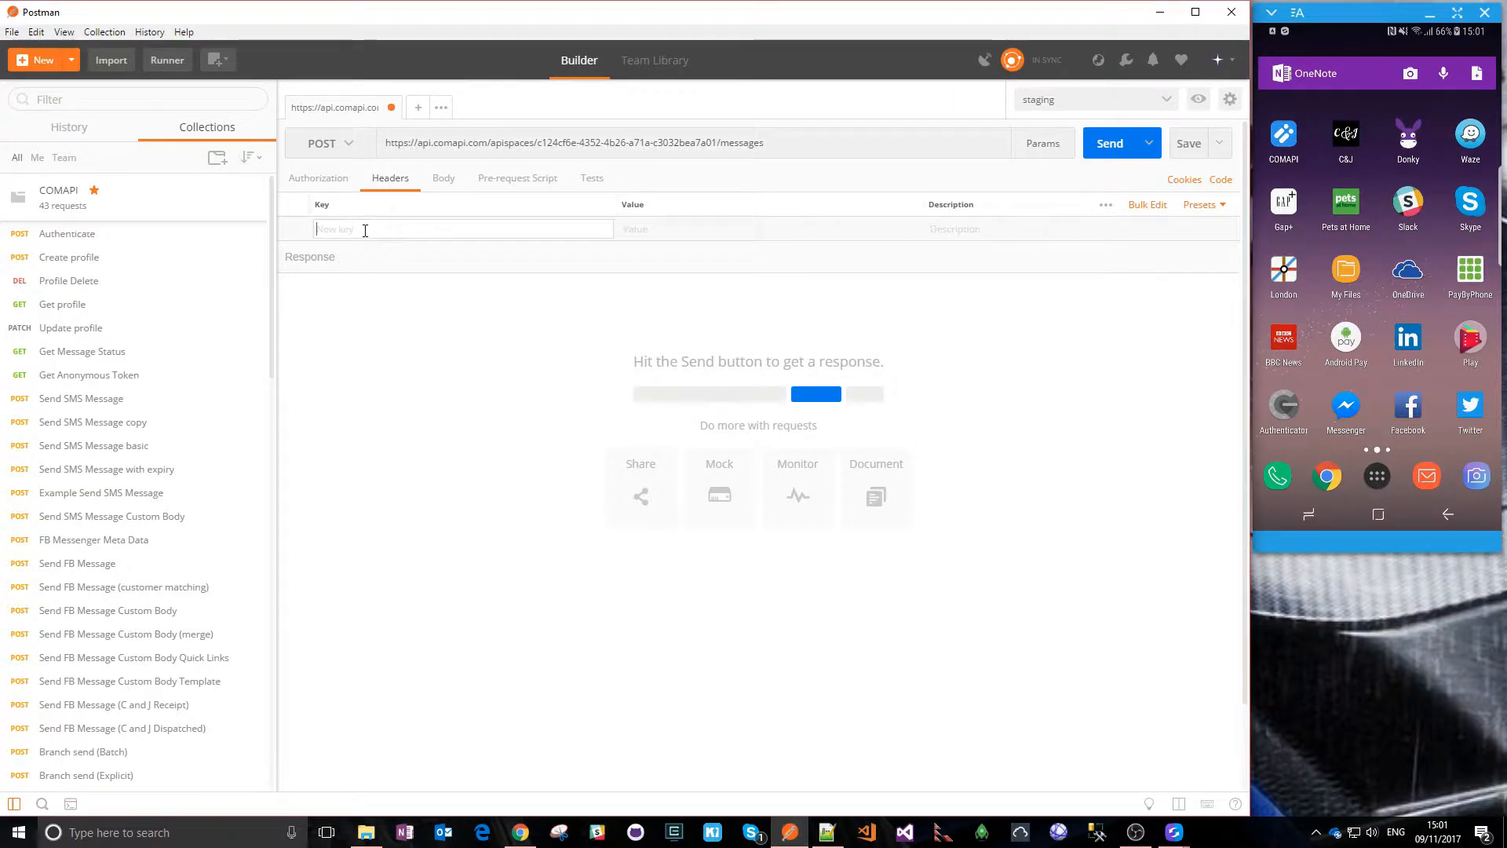
type("Au")
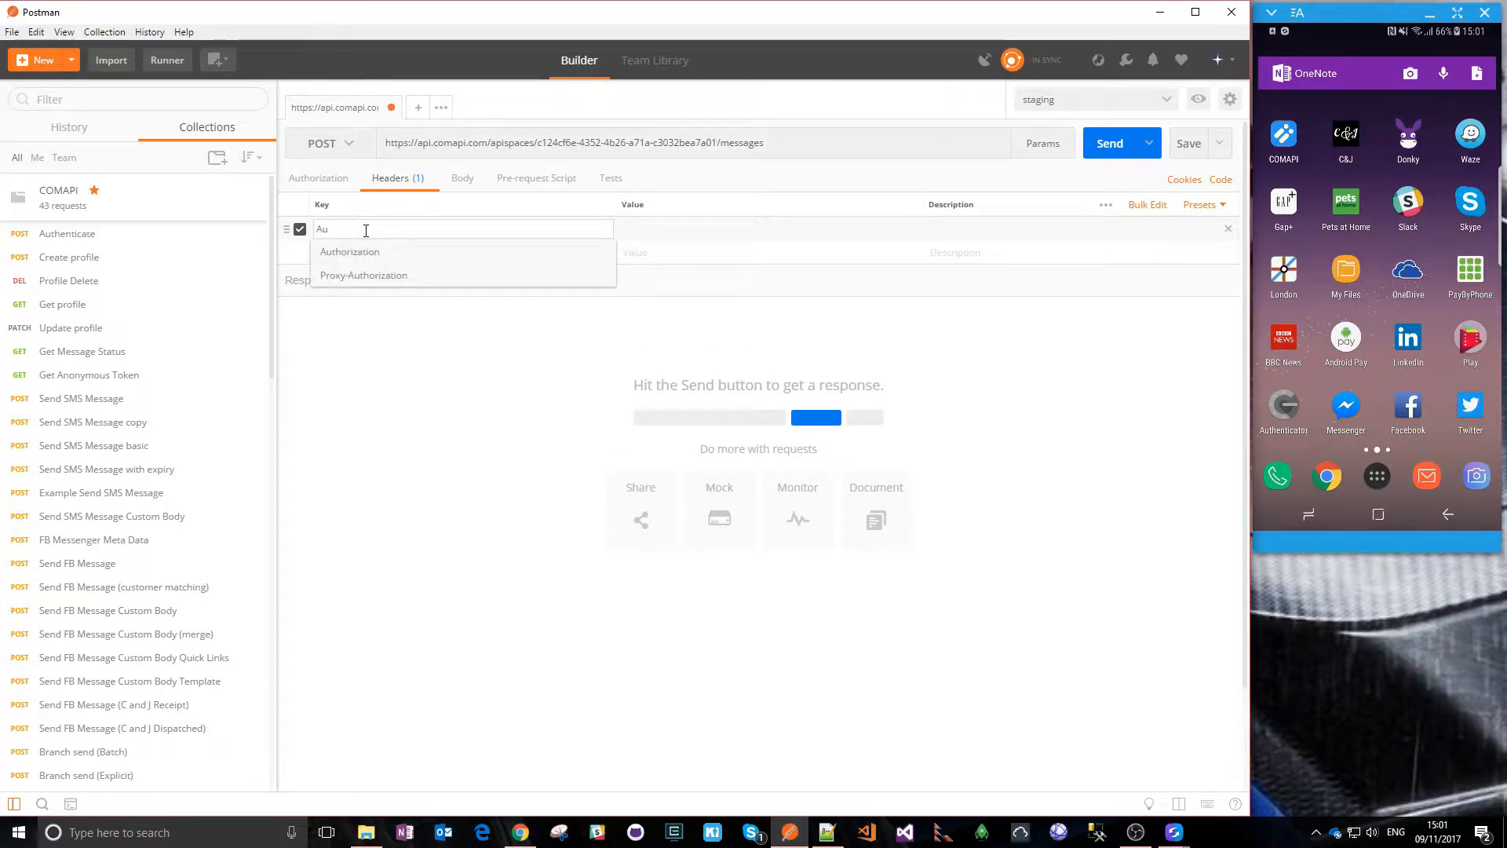
key("Down")
key("Return")
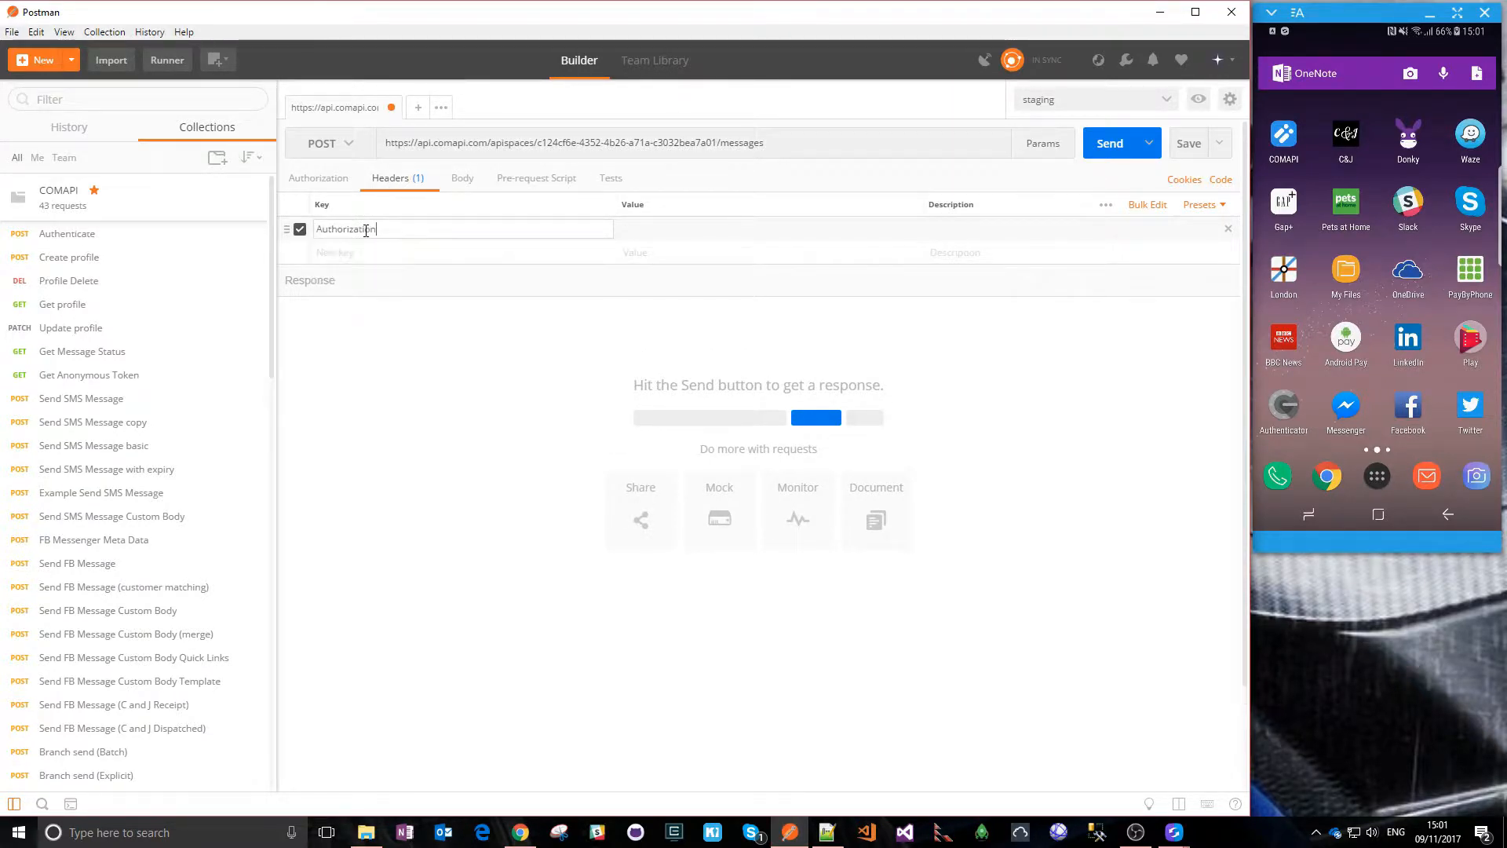
left_click(666, 234)
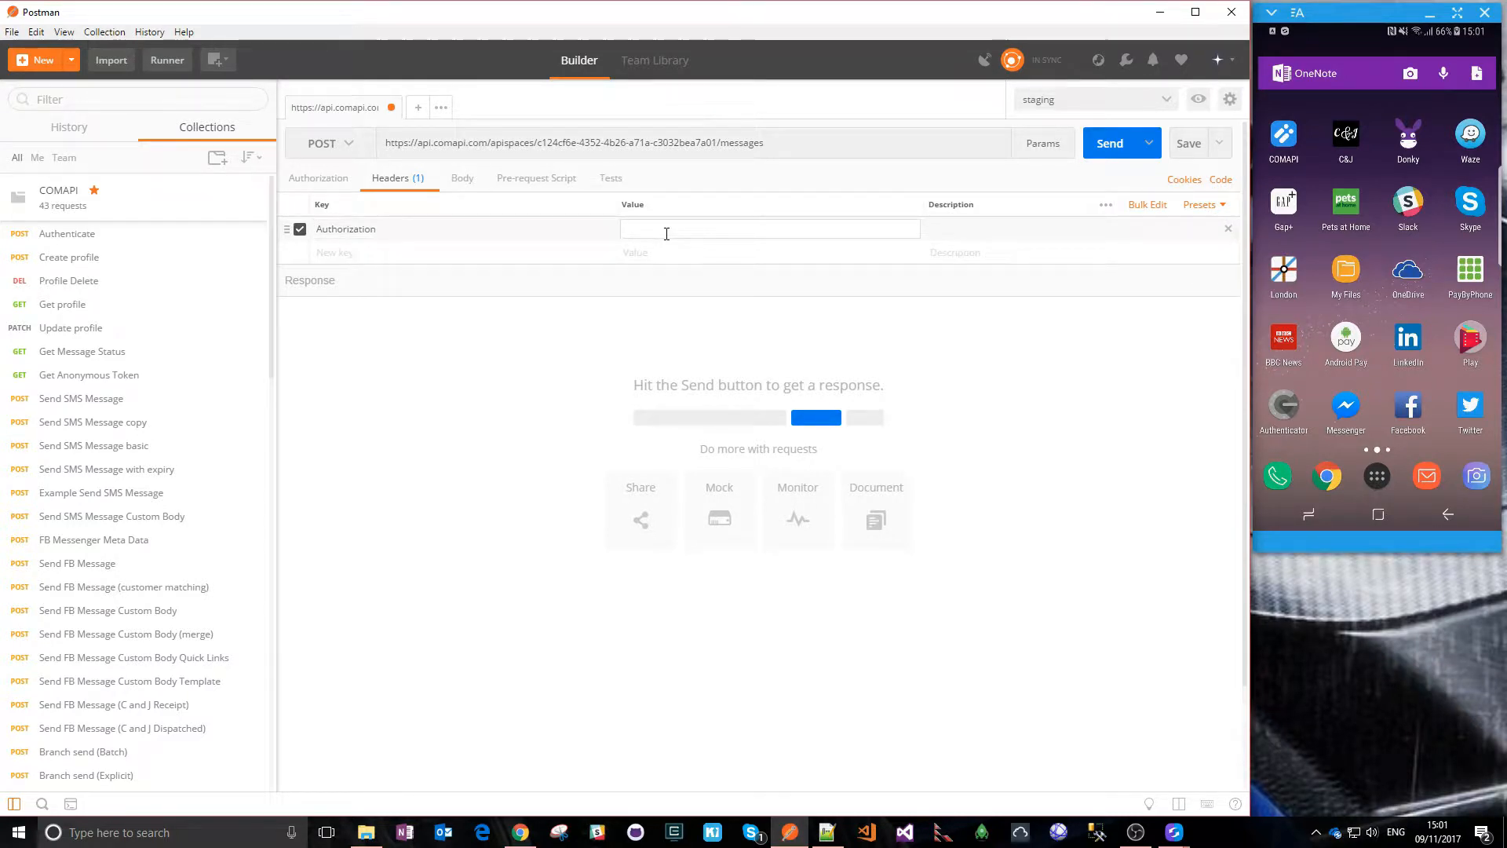
type("Bearer")
In the Comapi portal, create the access token "My demo token" with Profile Id Comapi and the One API Access – All Channels + Branch permission
left_click(520, 830)
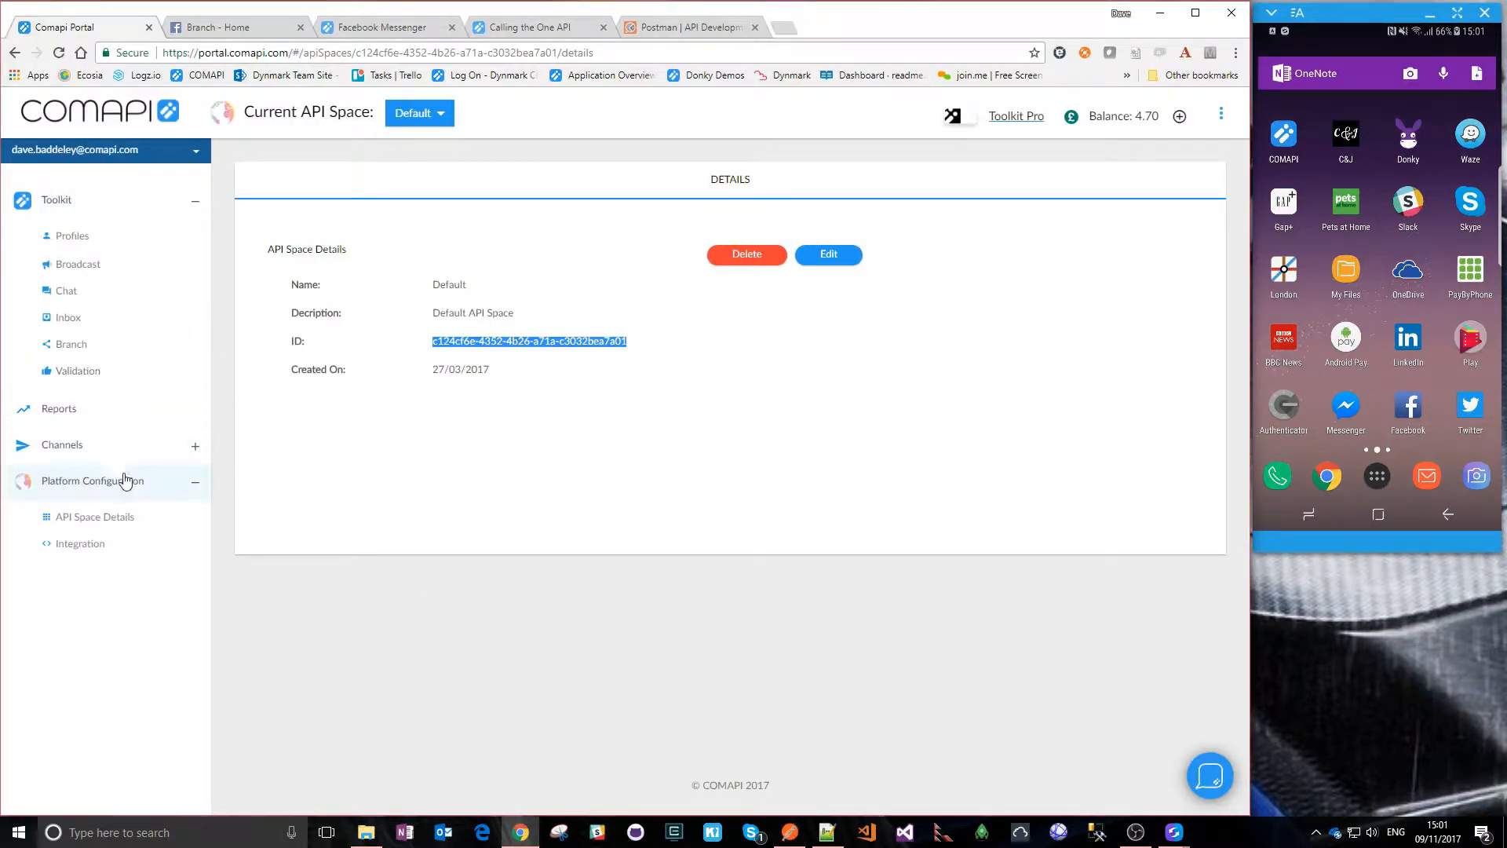
left_click(91, 545)
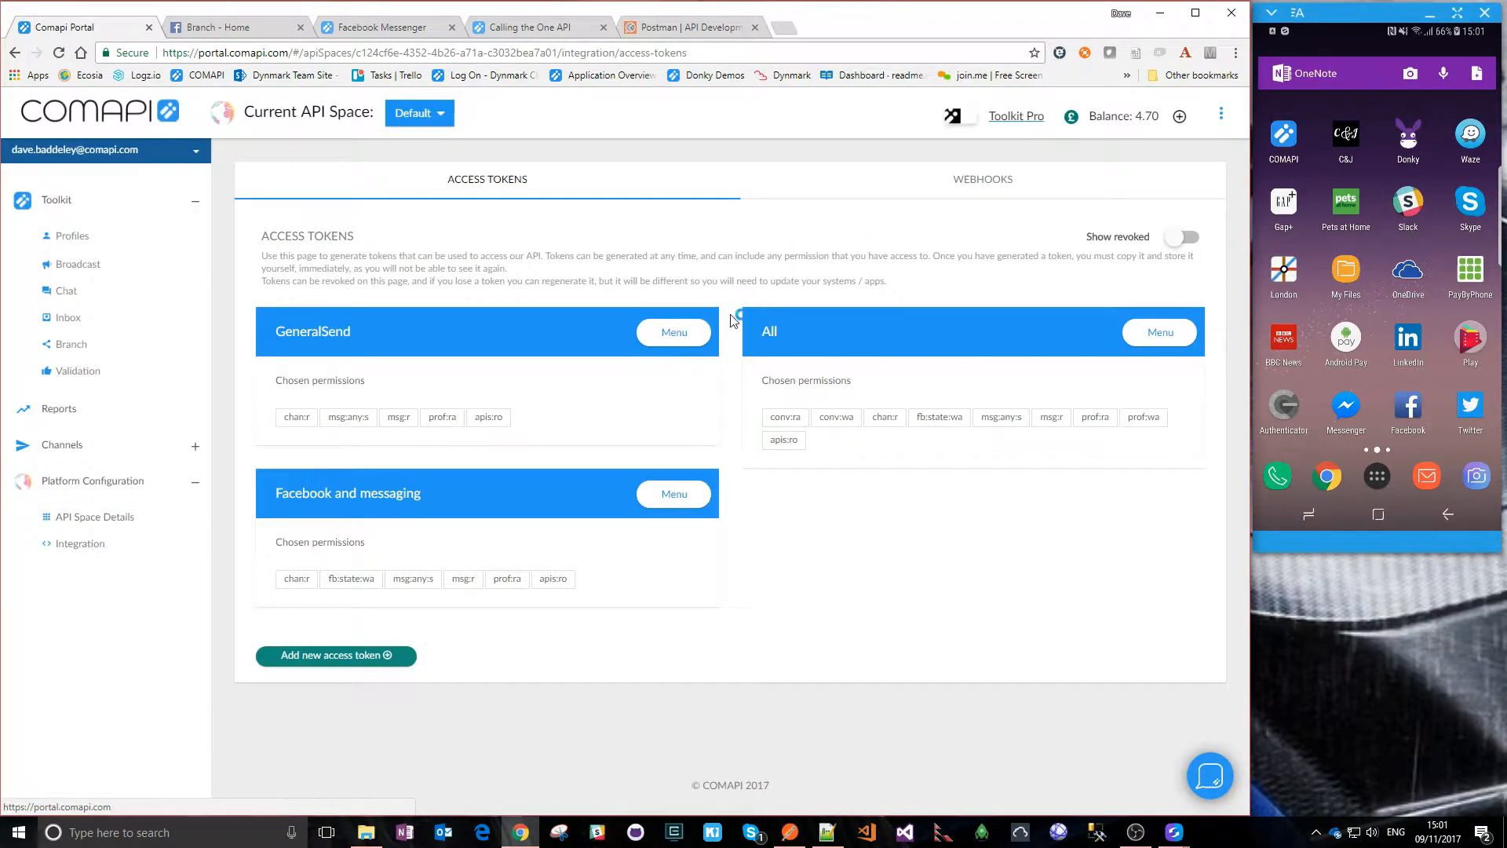
left_click(325, 656)
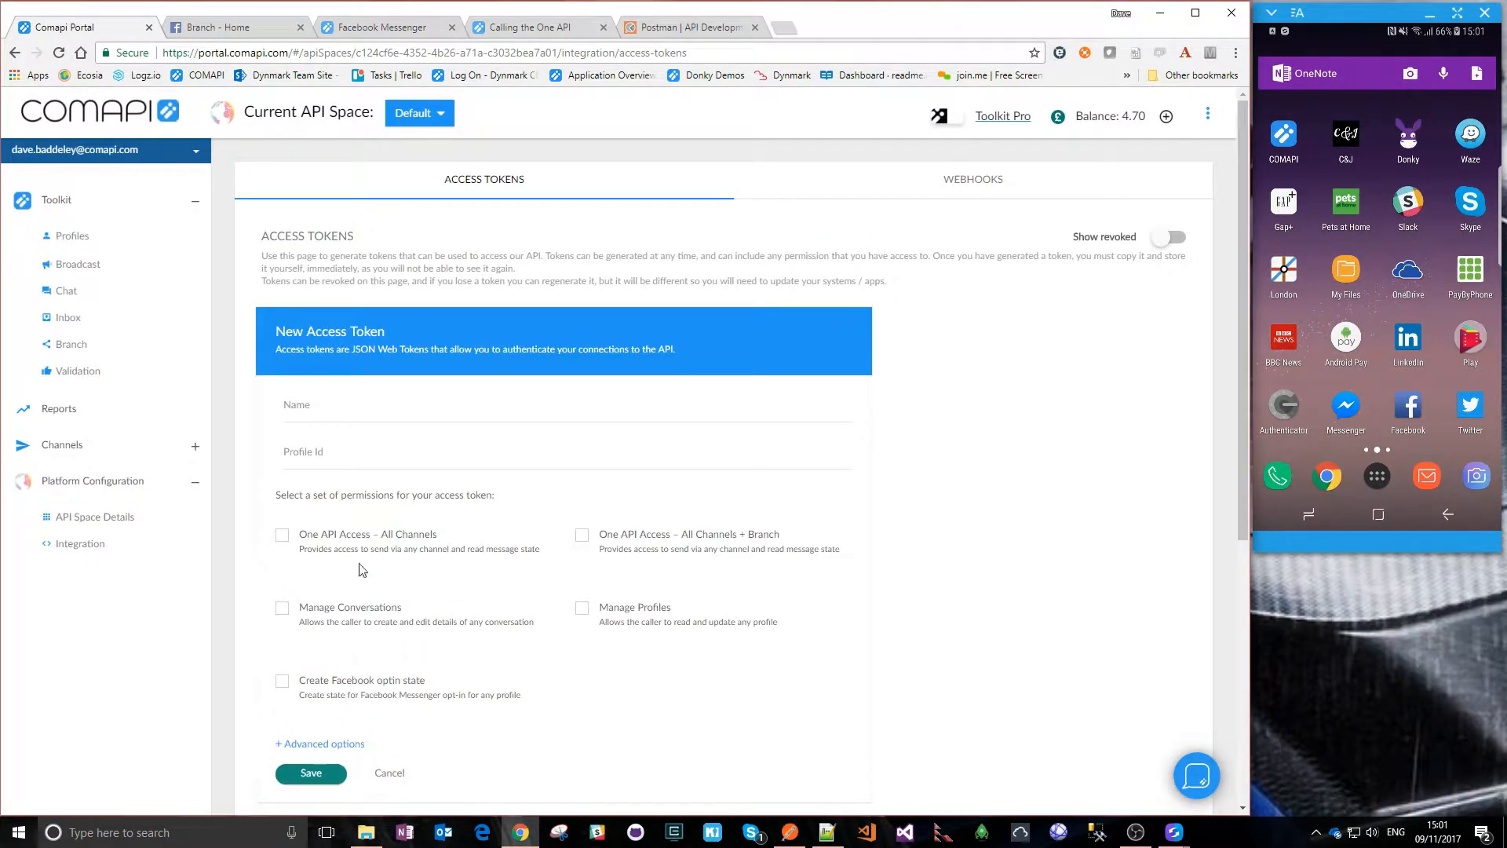
type("My")
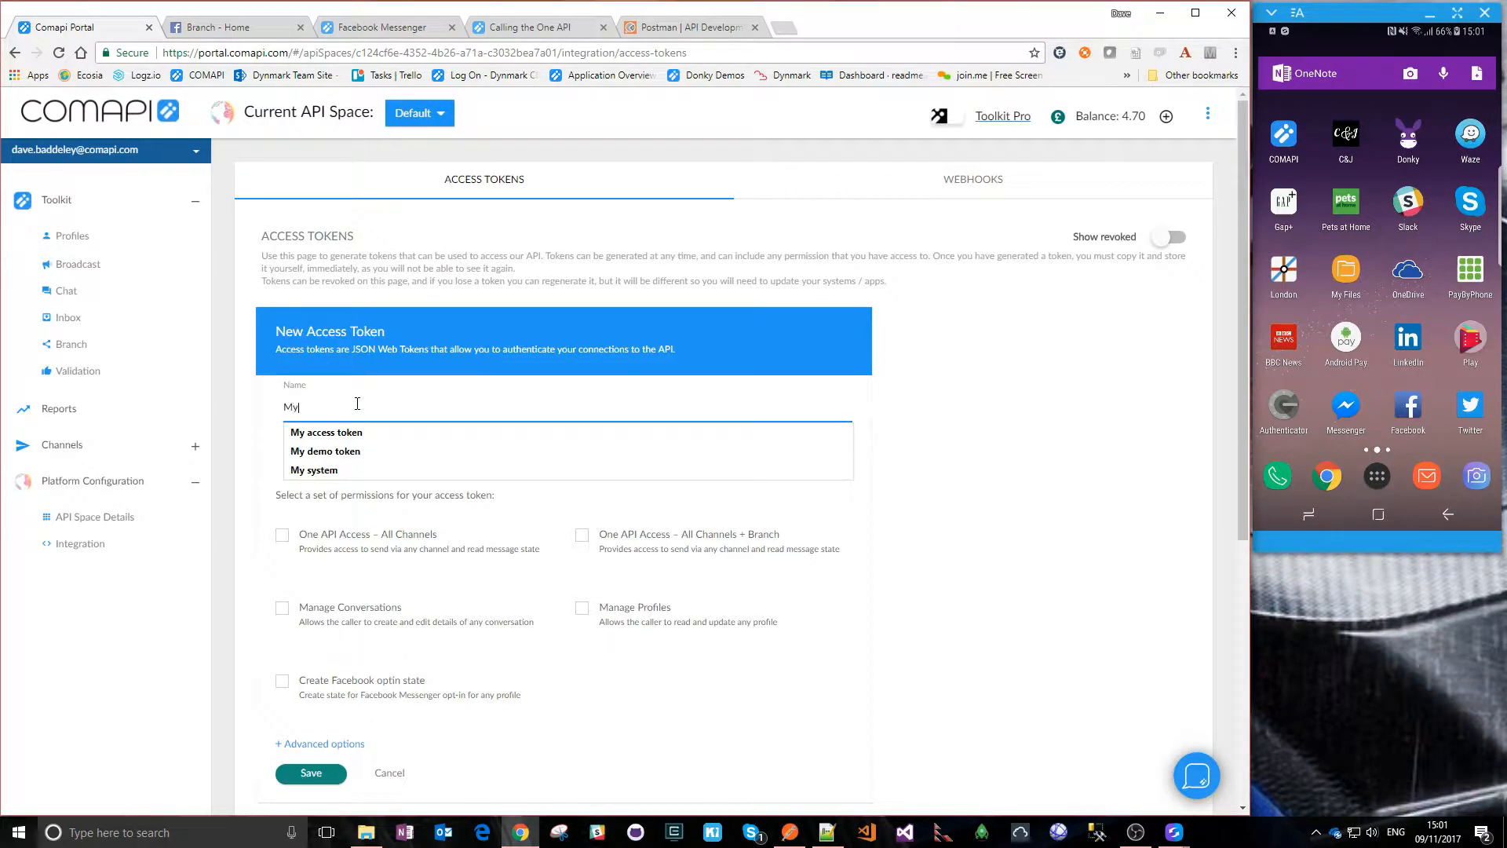
type(" demo token")
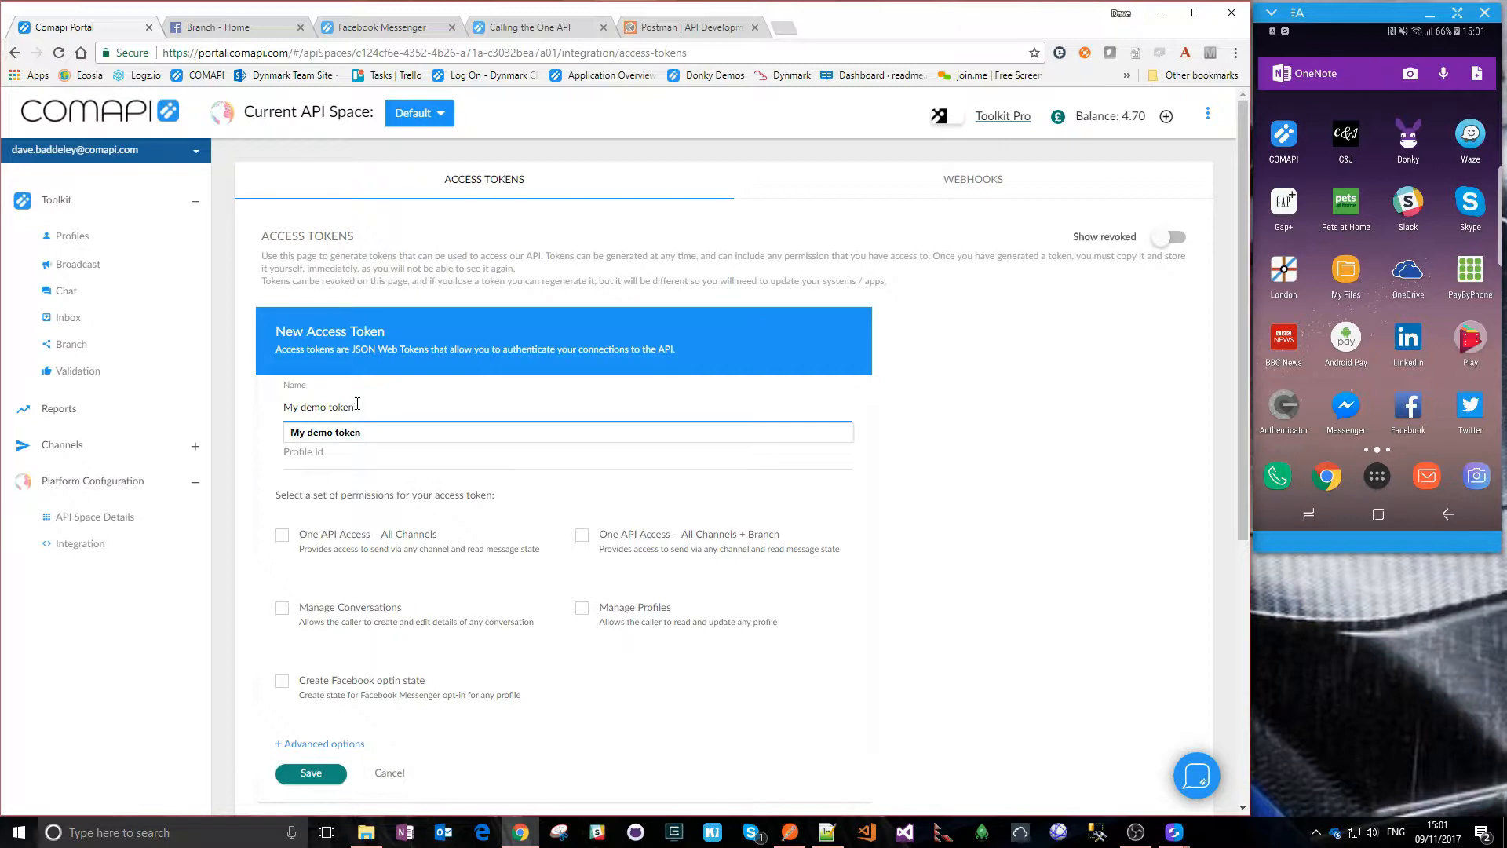
key("Tab")
type("Com")
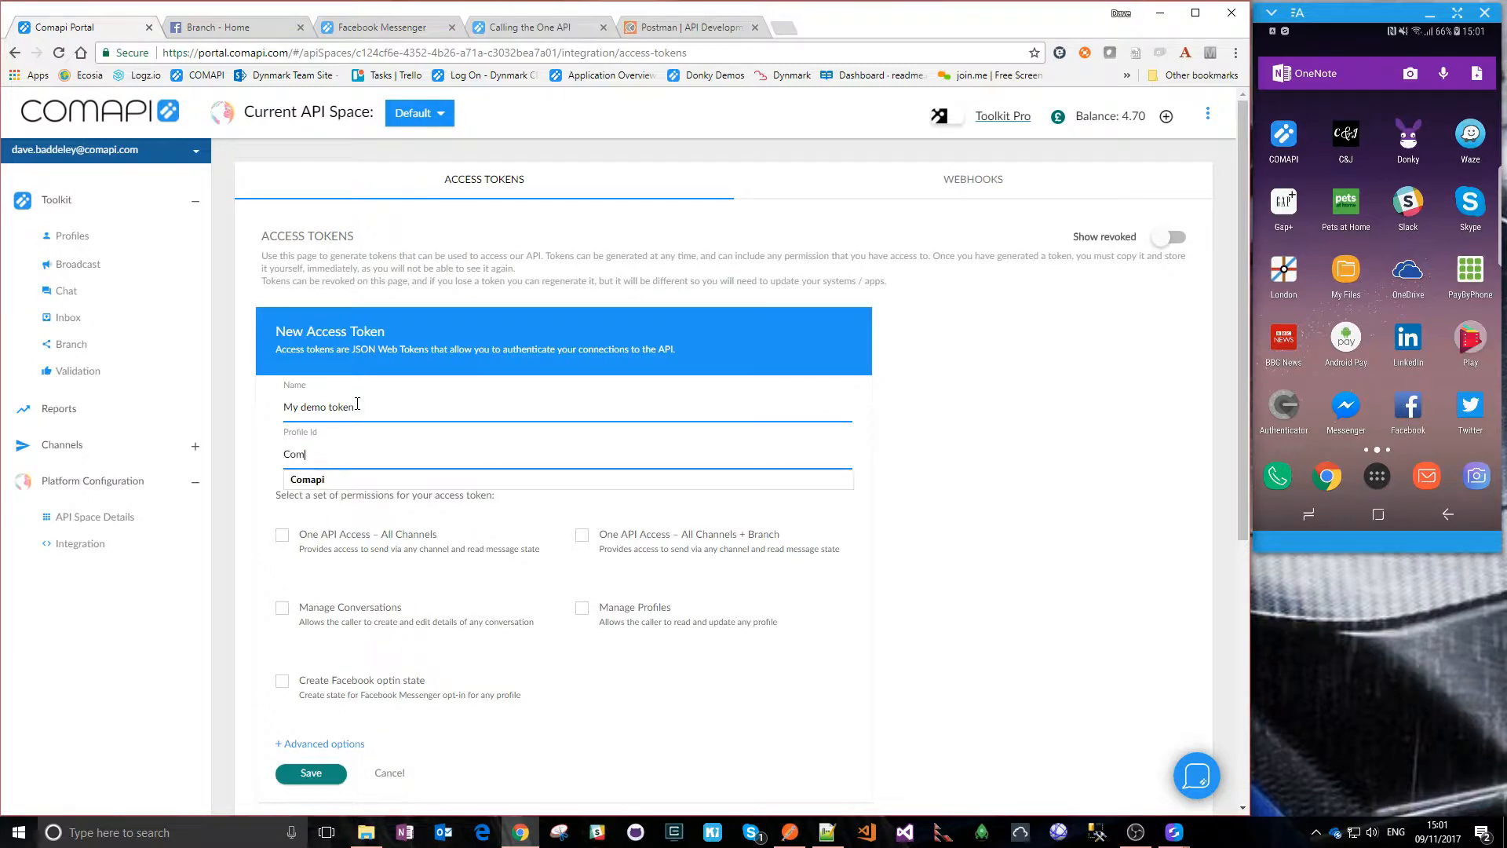
key("Return")
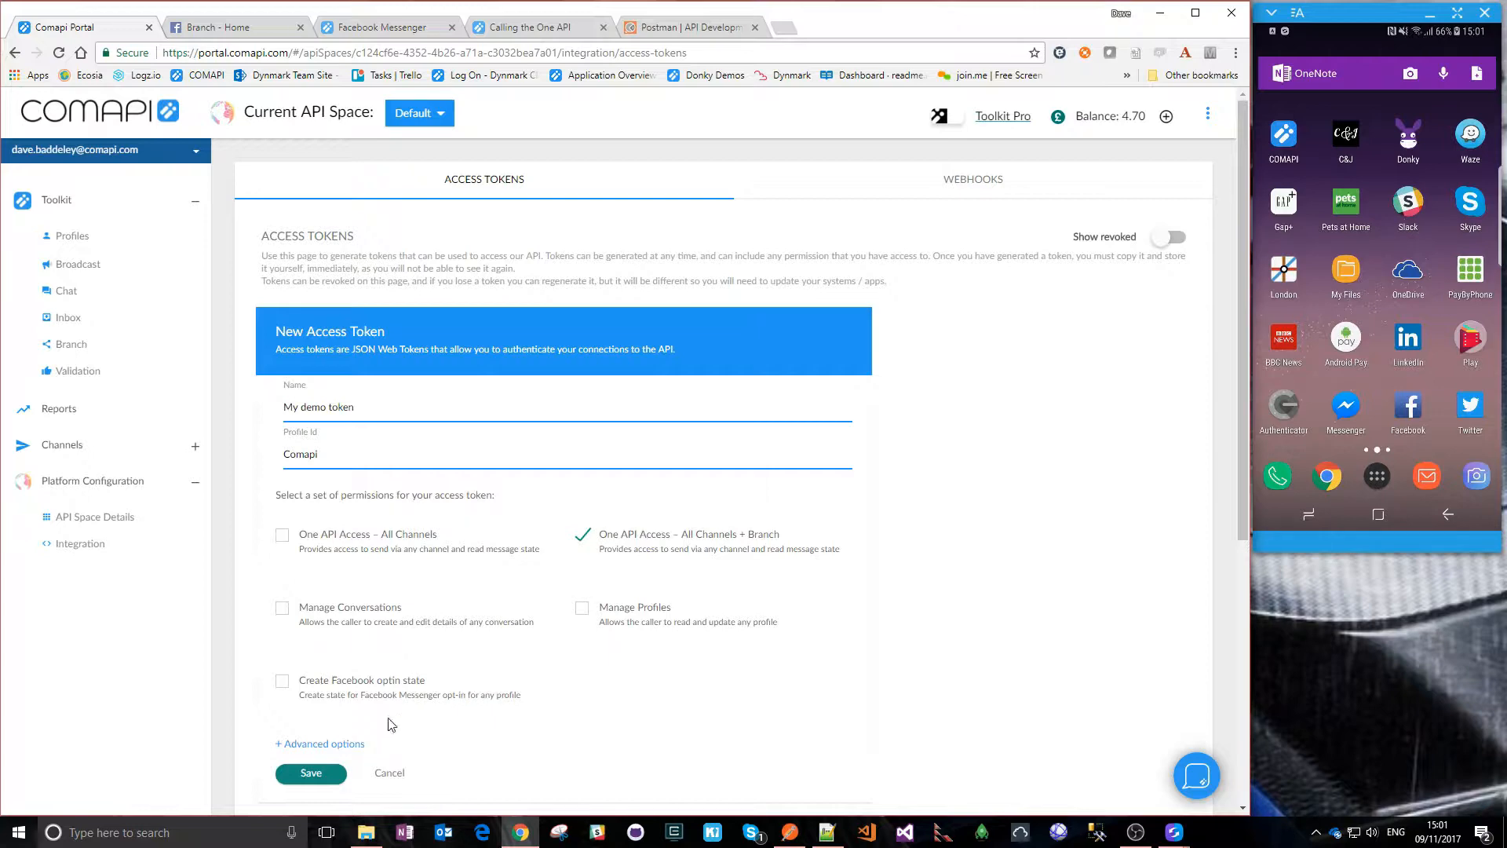
left_click(292, 781)
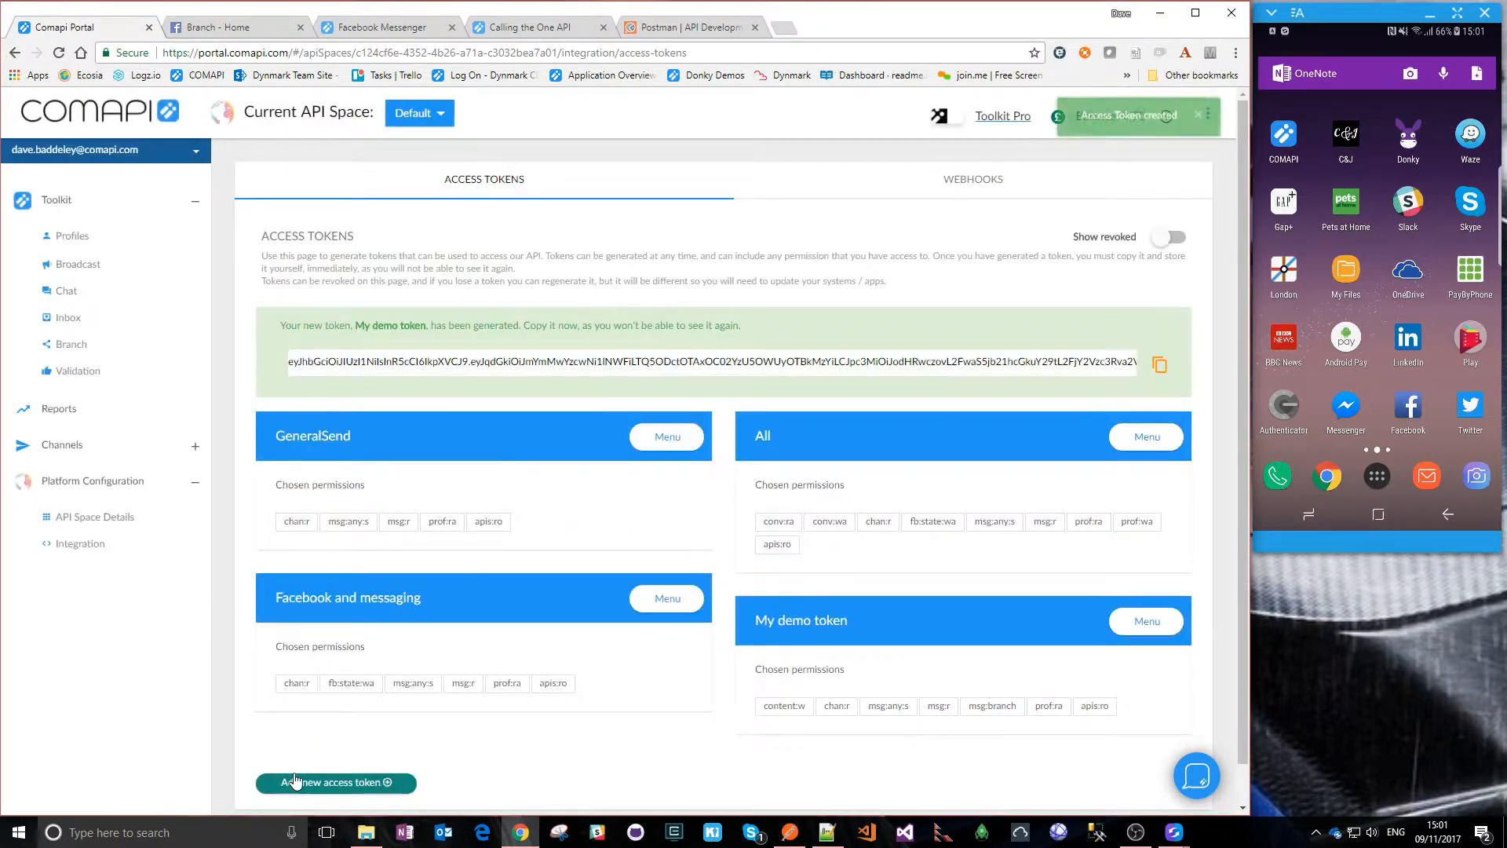
Copy the generated access token and paste it after "Bearer" in Postman's Authorization header value
left_click(1159, 366)
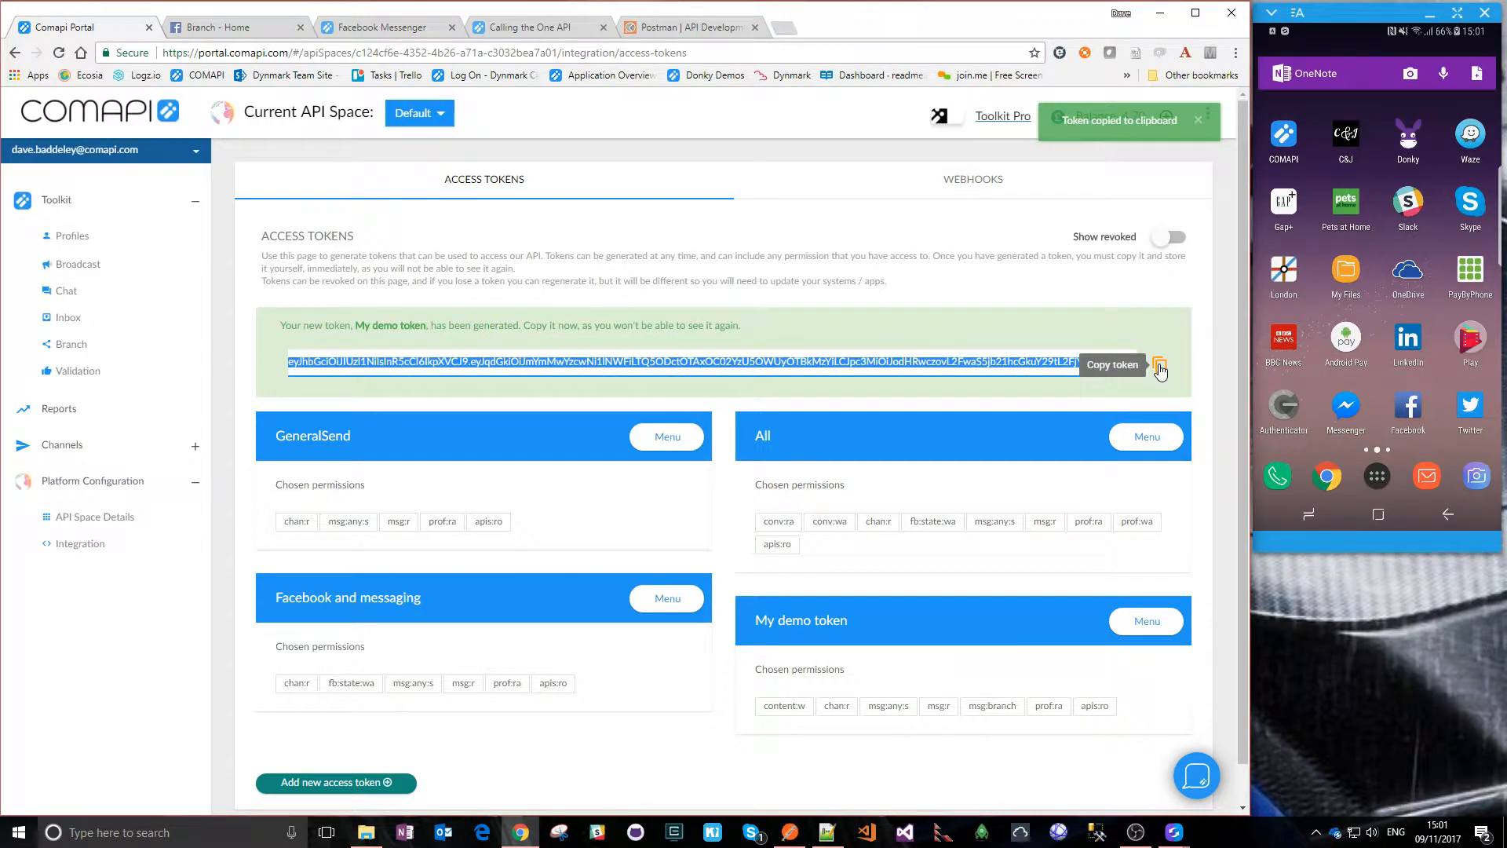
left_click(789, 832)
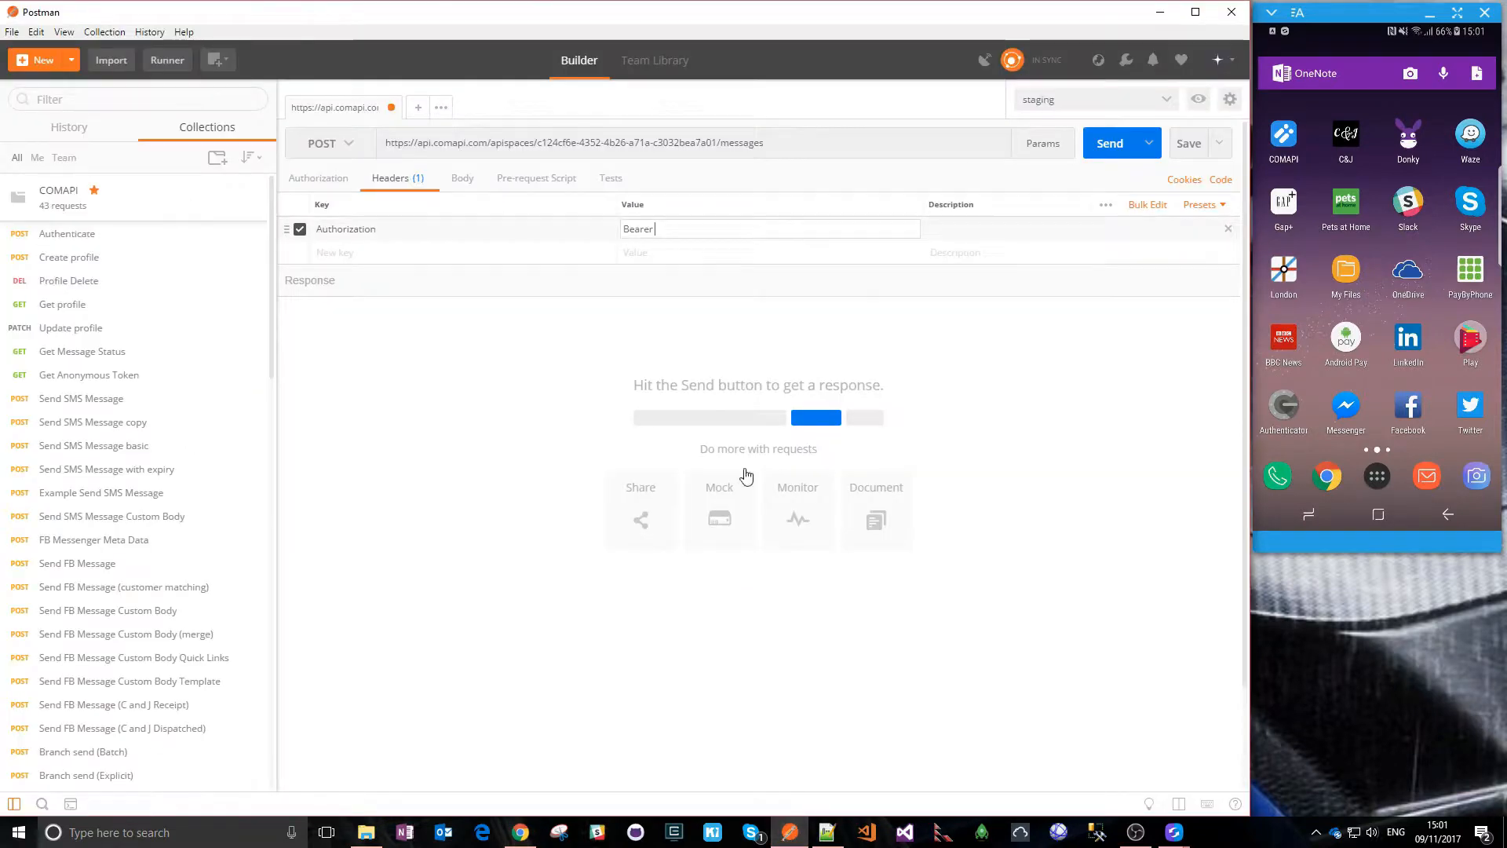
left_click(707, 232)
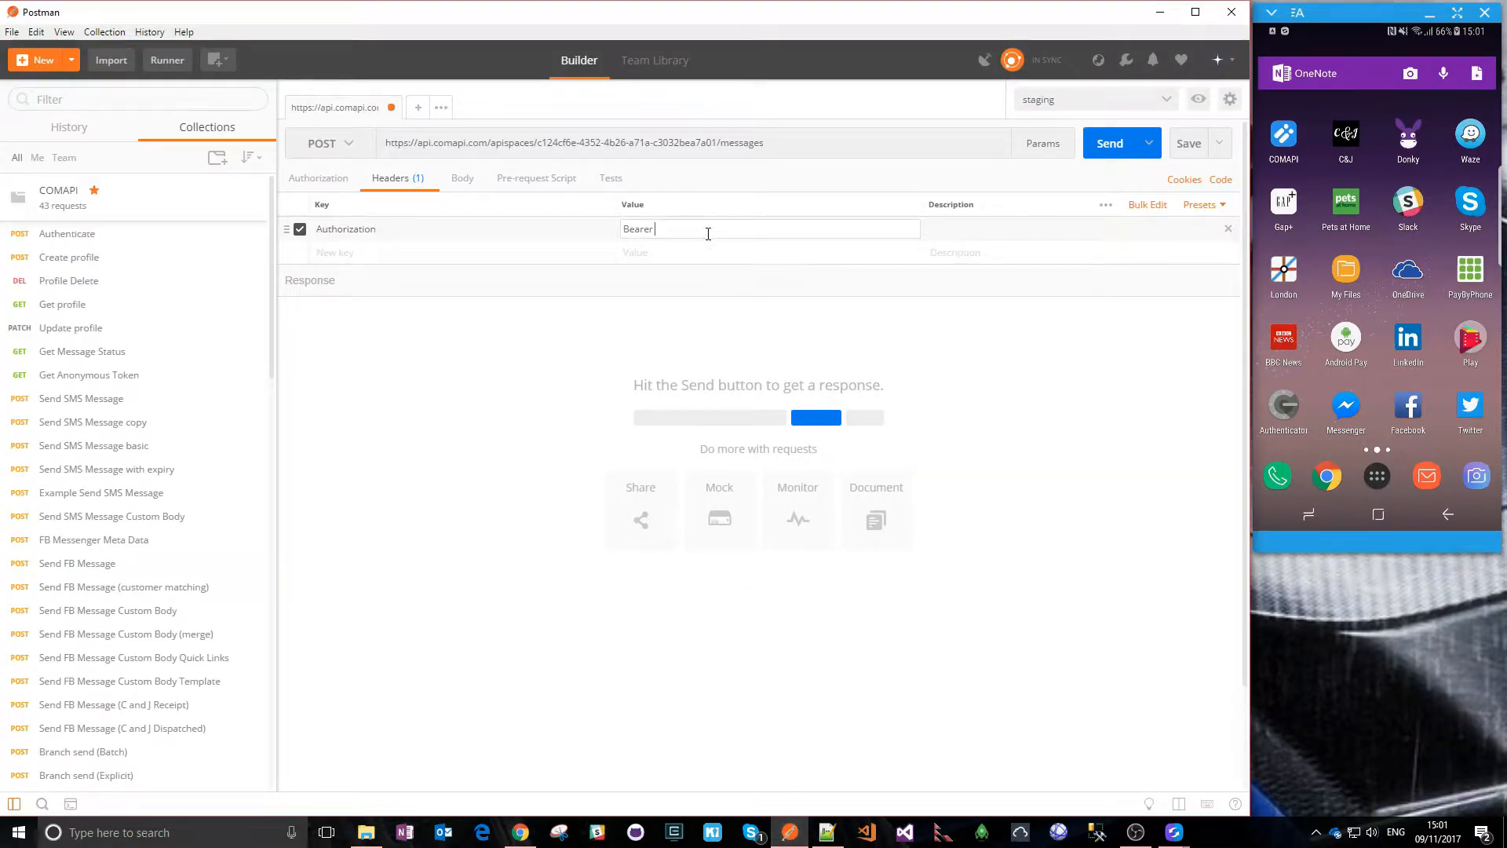
key("ctrl+v")
left_click(442, 471)
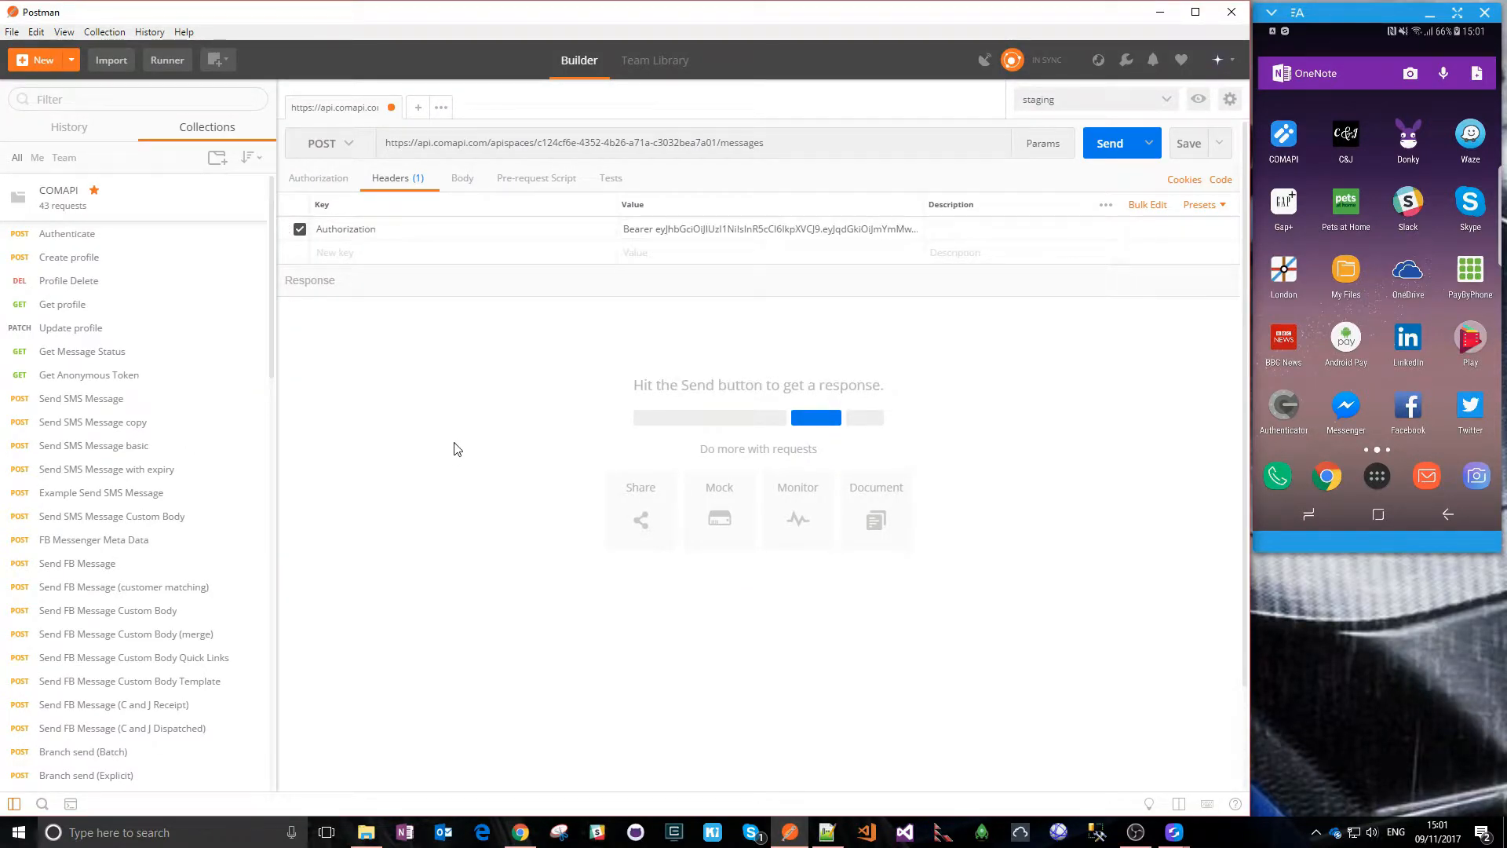
Set the request body to raw with the JSON (application/json) content type
left_click(463, 180)
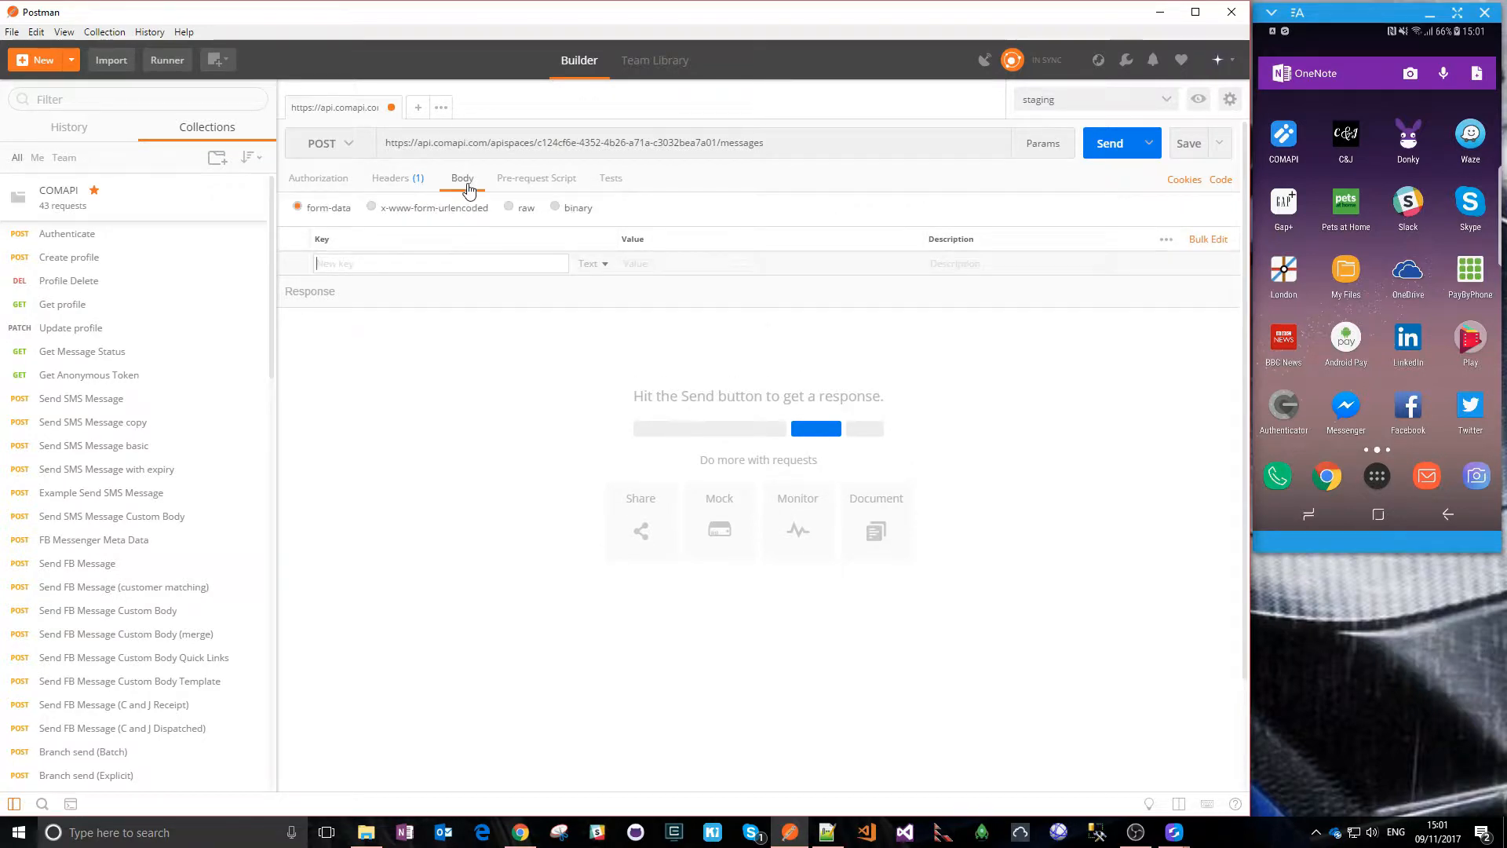
left_click(510, 208)
left_click(618, 209)
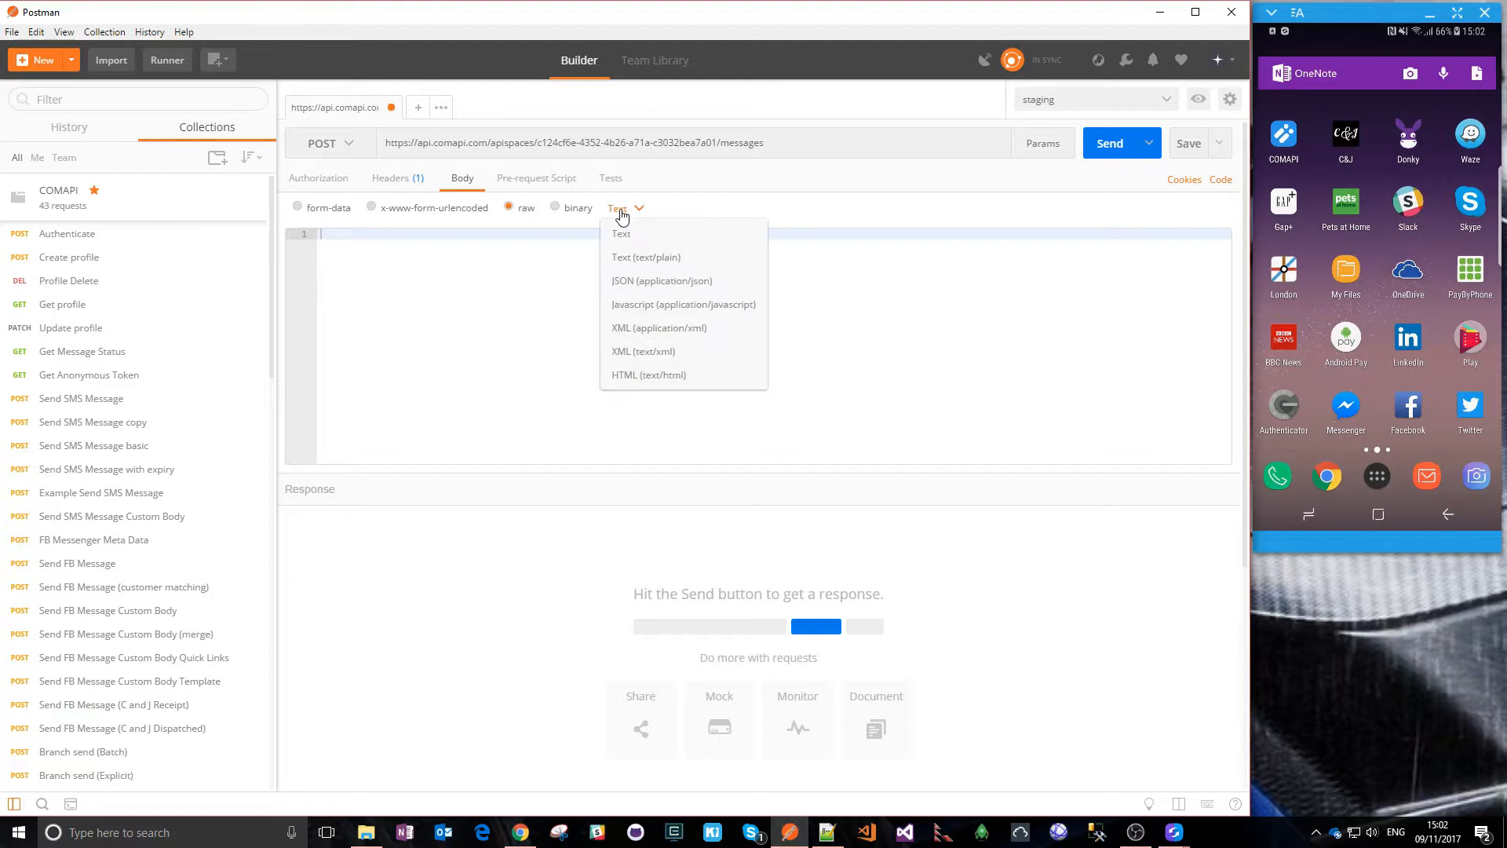
left_click(648, 281)
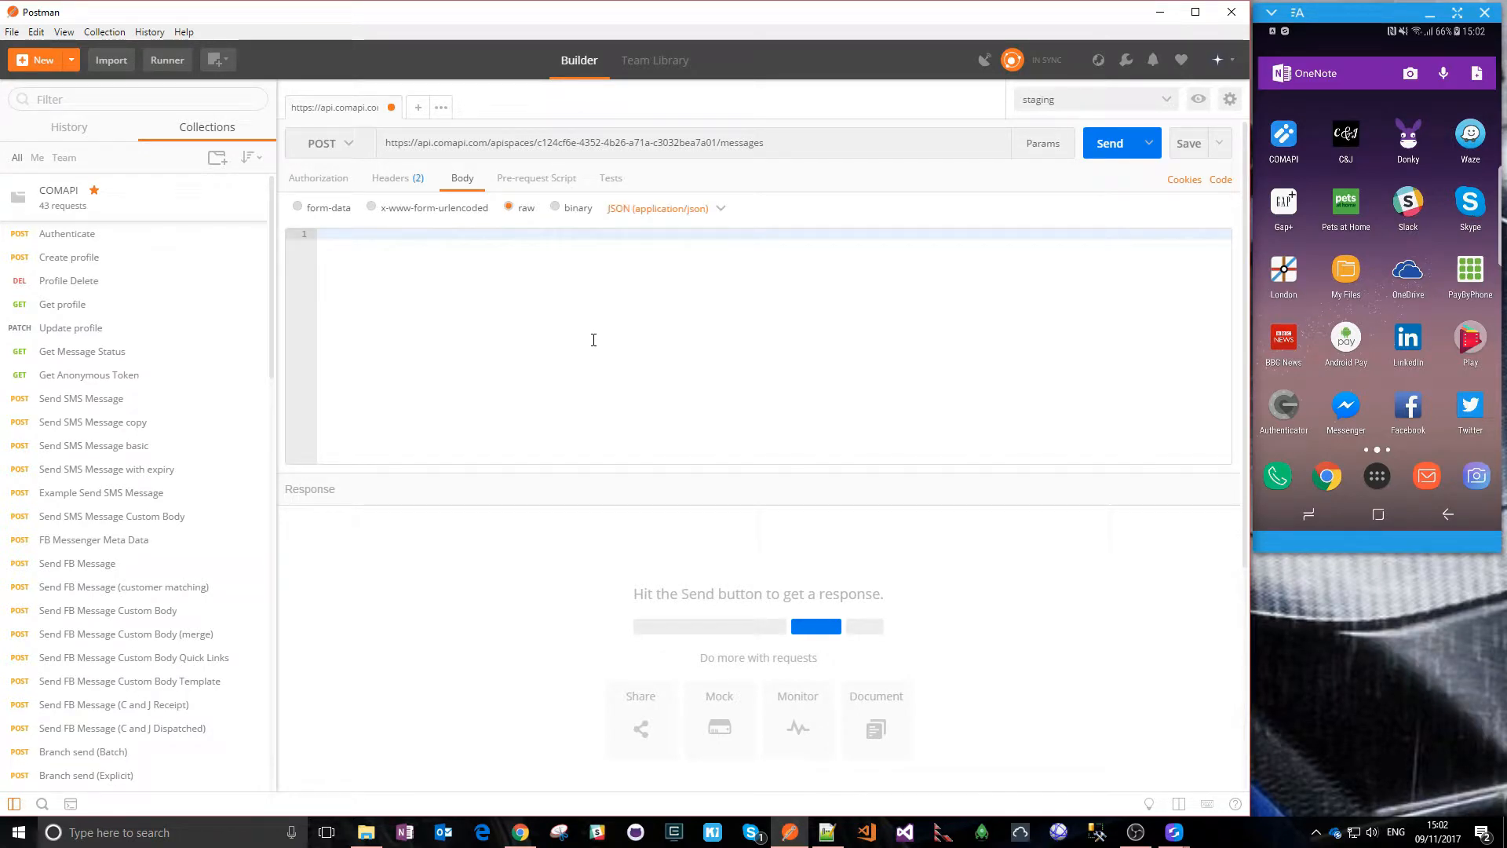
Switch to Chrome and find the sample text send JSON in the Facebook channel page of Comapi's One API reference
left_click(520, 832)
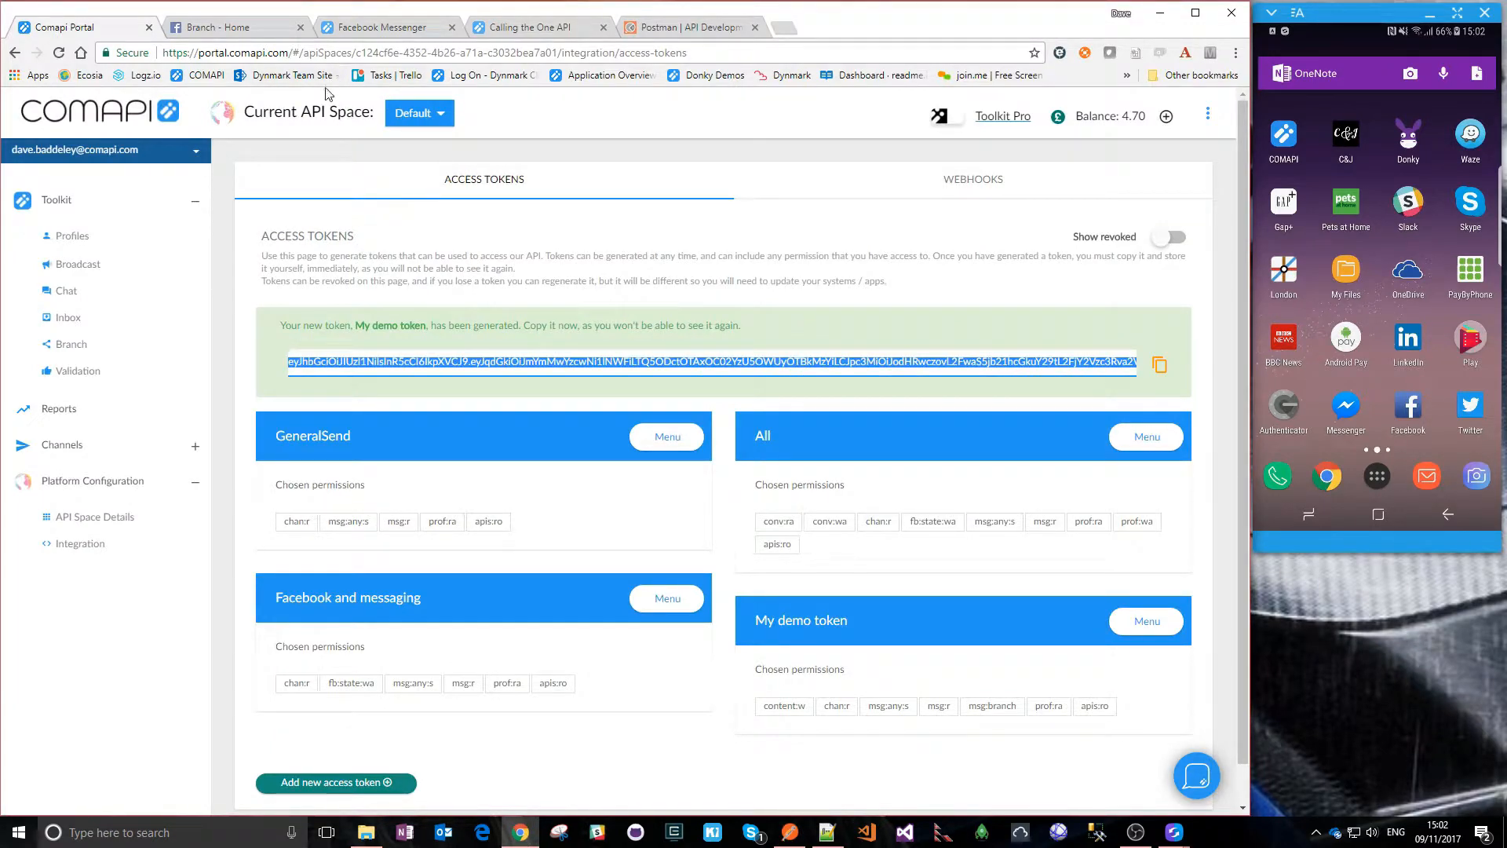
left_click(524, 27)
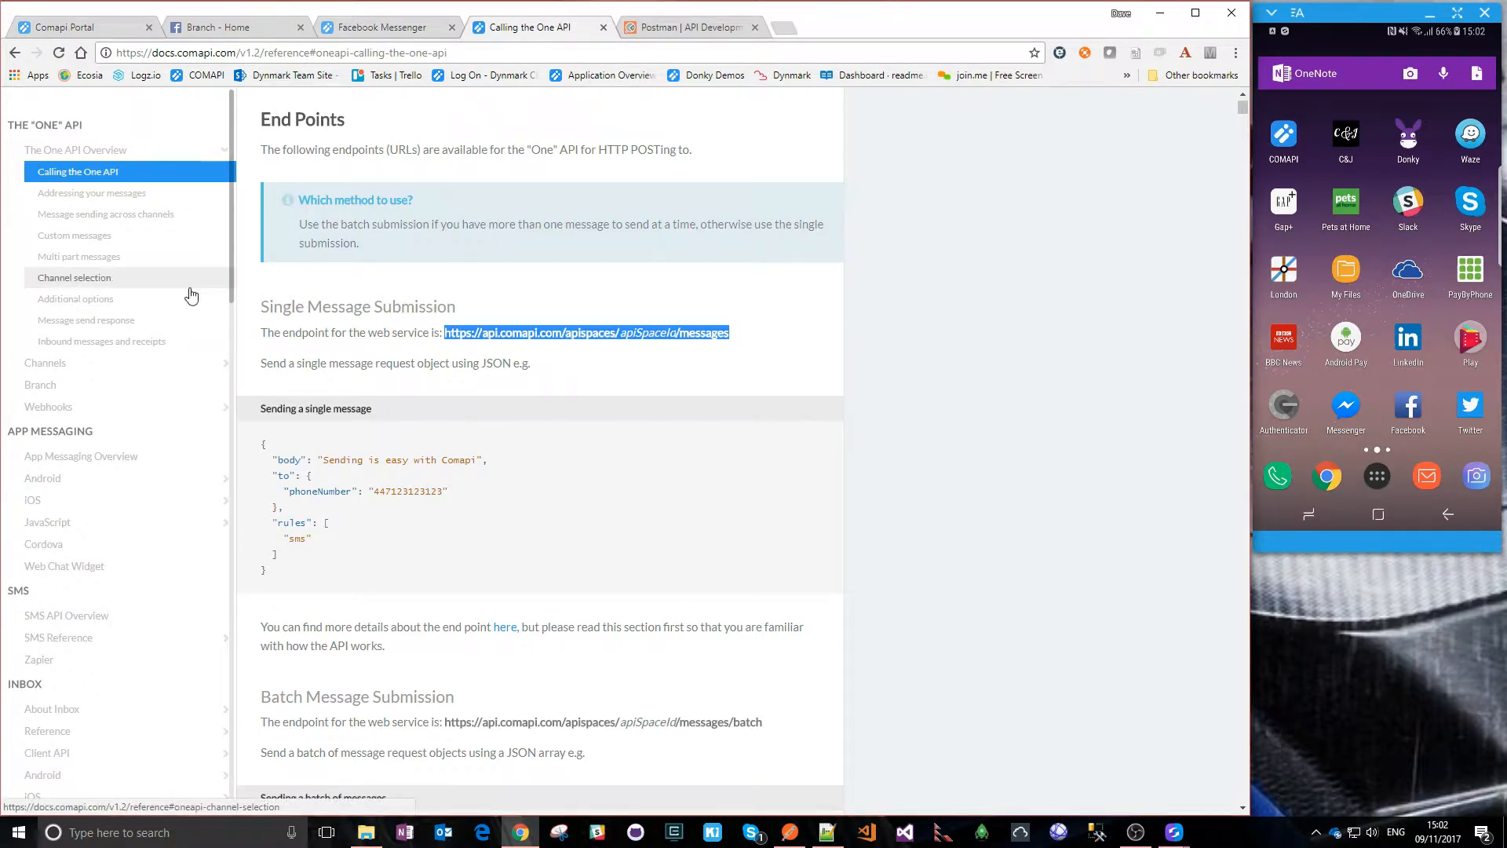
left_click(85, 362)
left_click(58, 215)
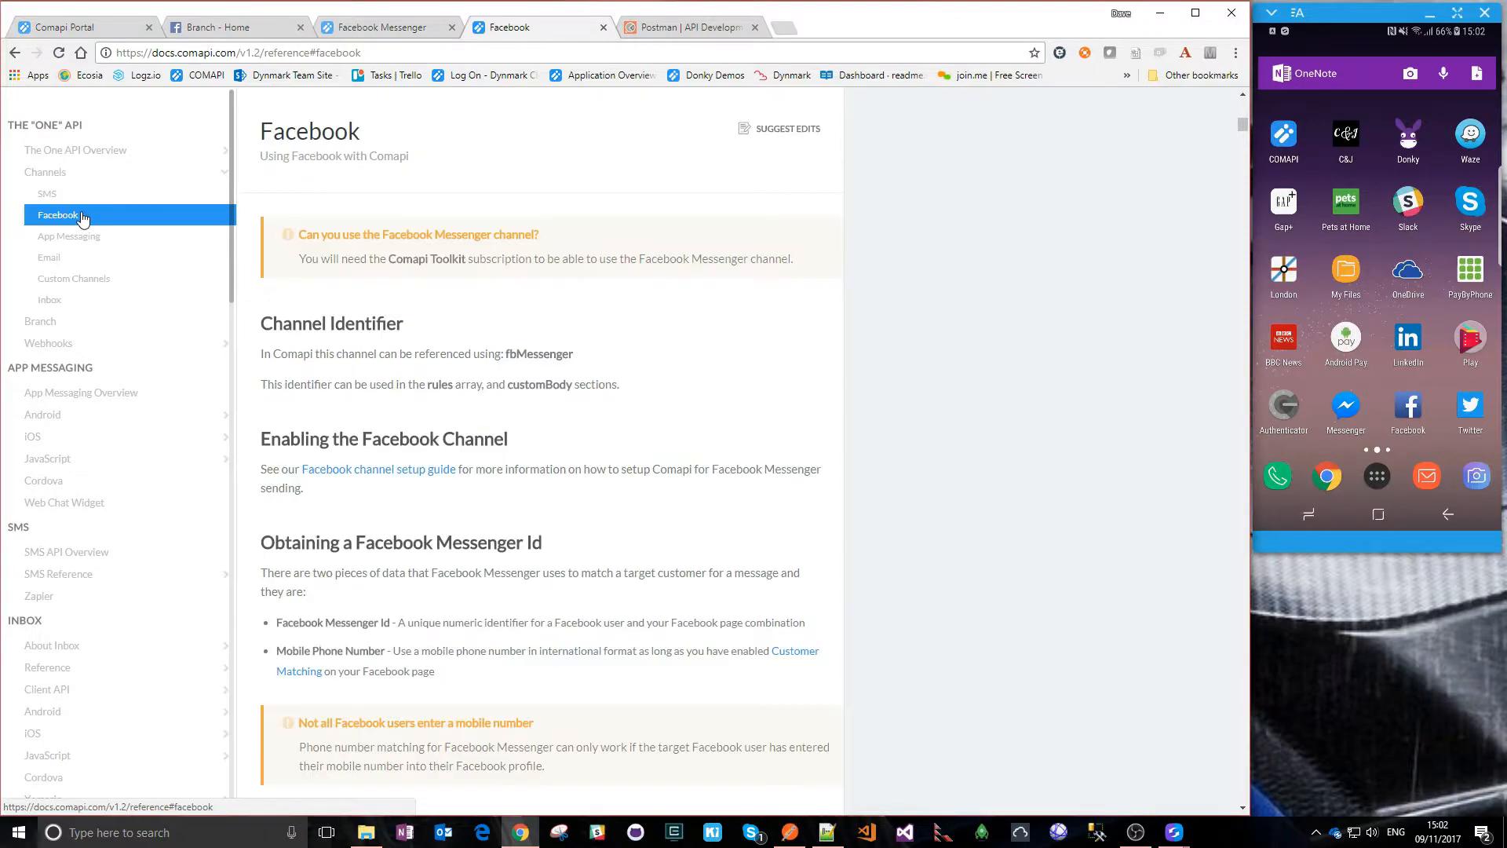
scroll(556, 373, "down", 7)
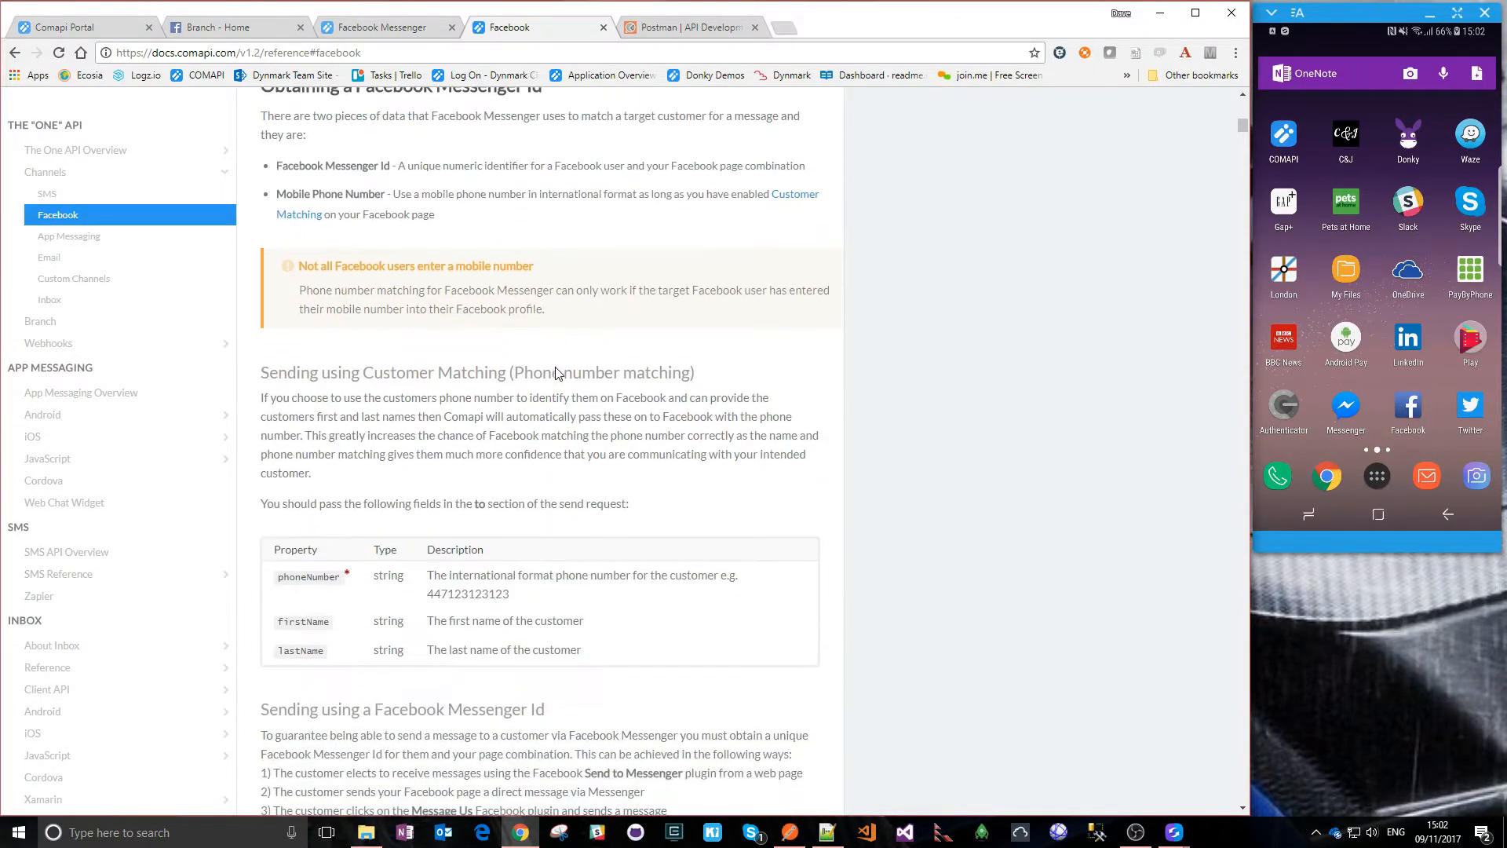
scroll(555, 366, "down", 6)
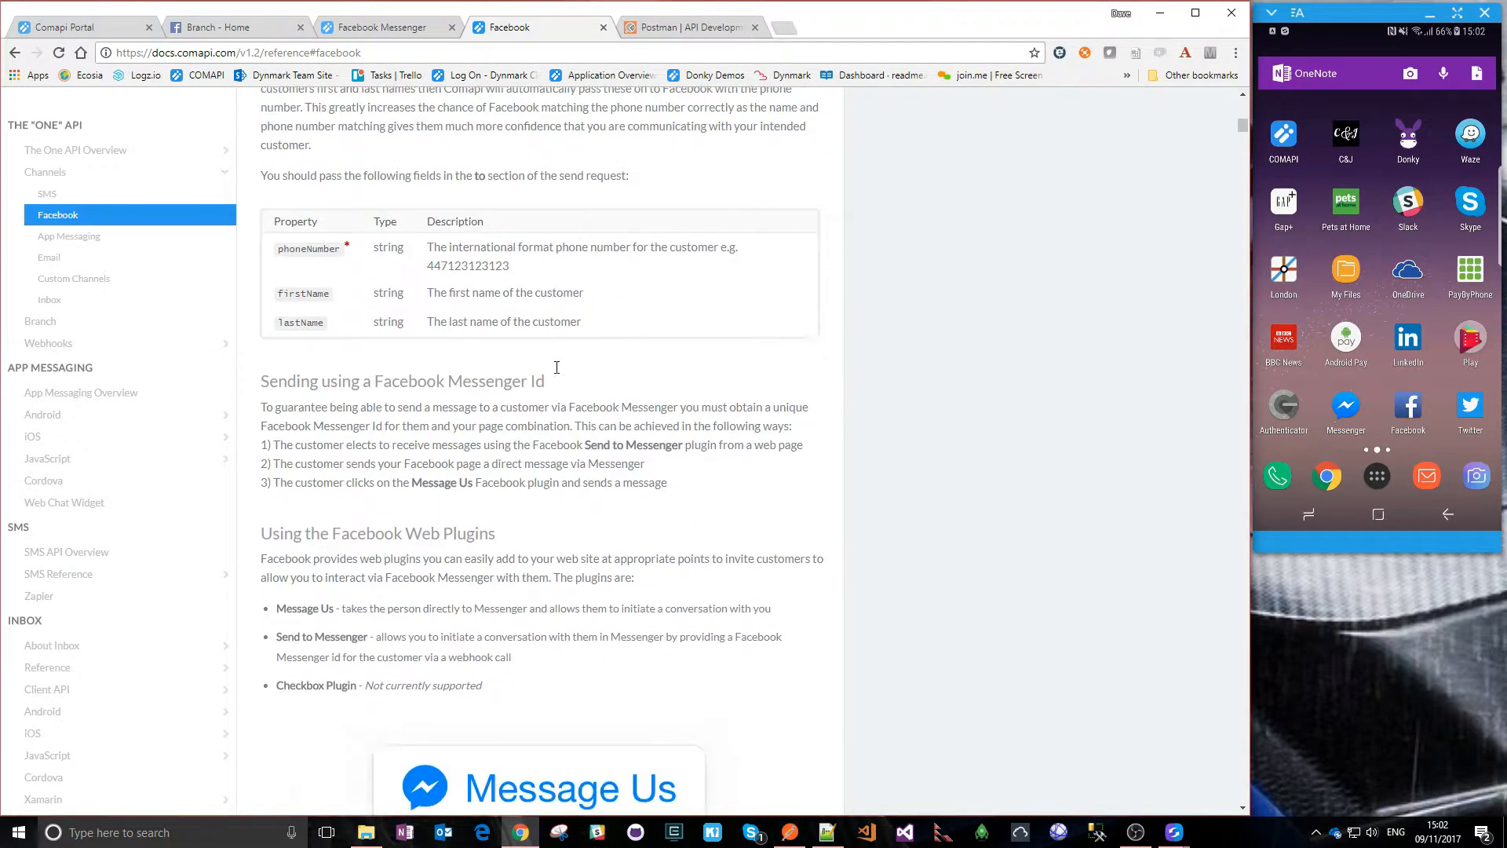
scroll(556, 373, "down", 6)
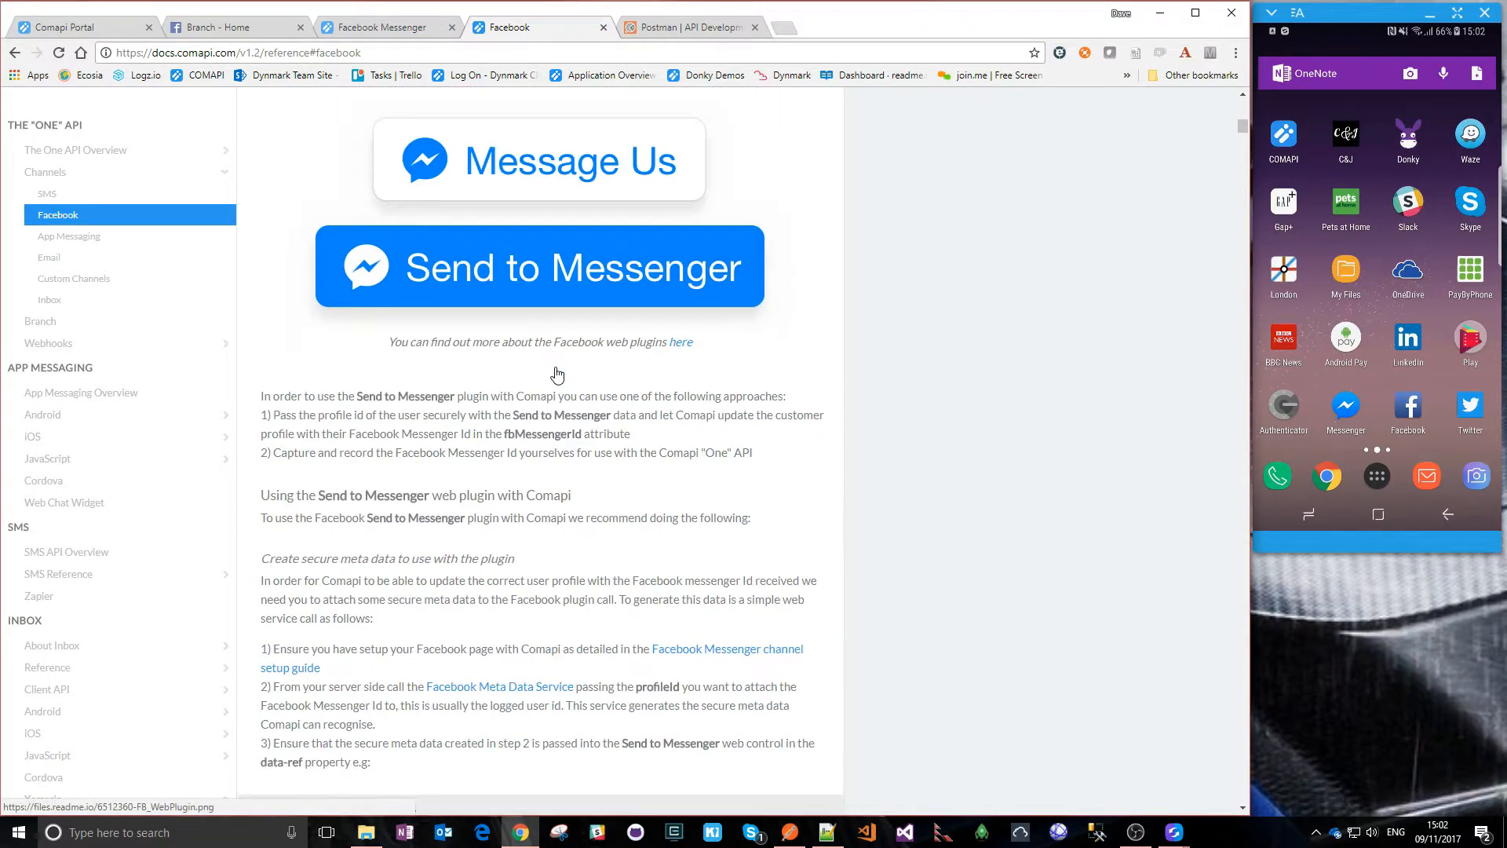
scroll(556, 366, "down", 7)
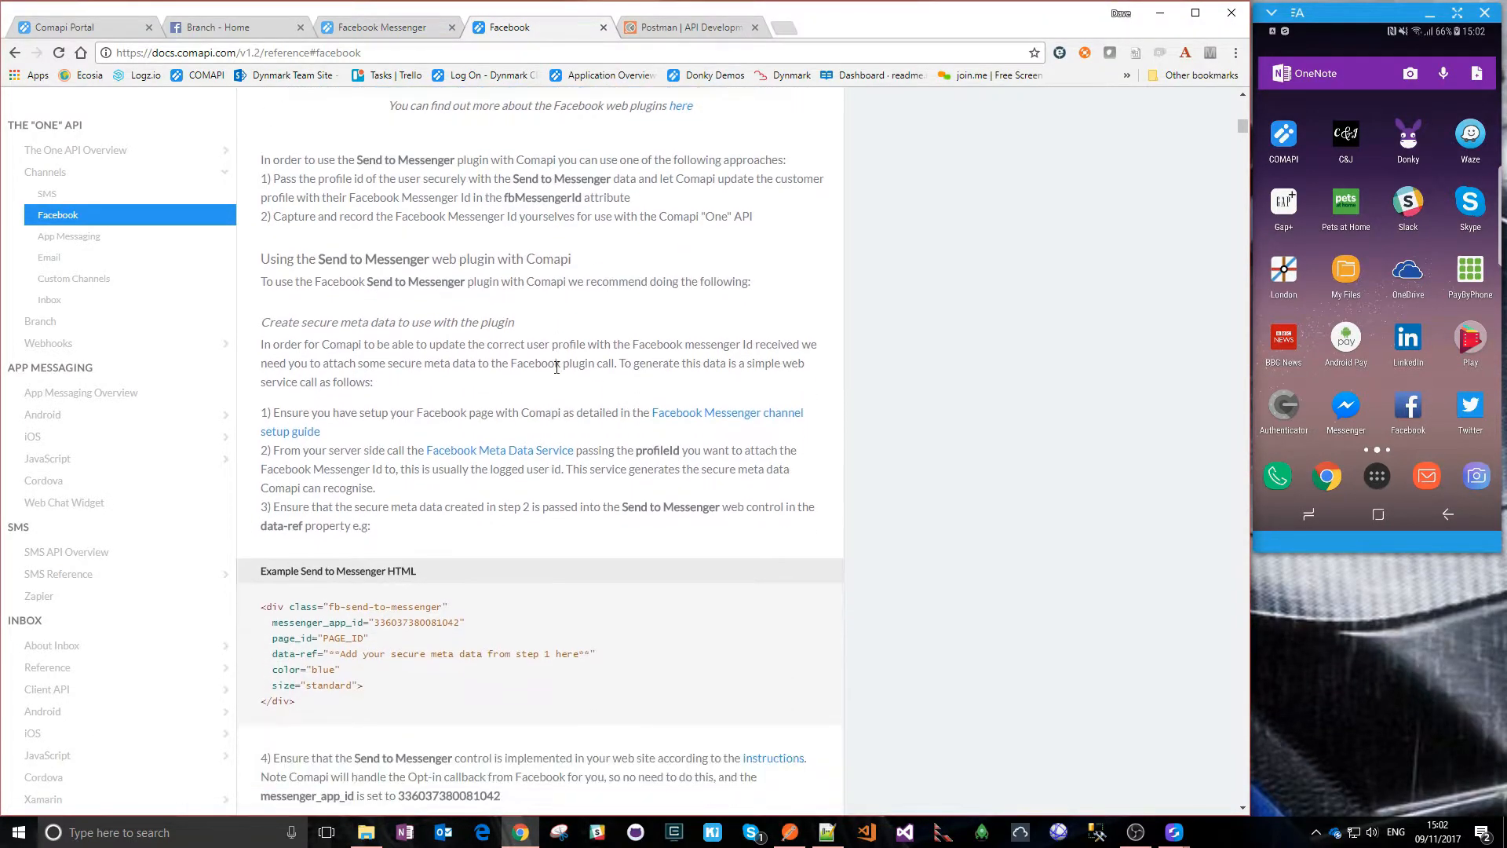
scroll(556, 367, "down", 10)
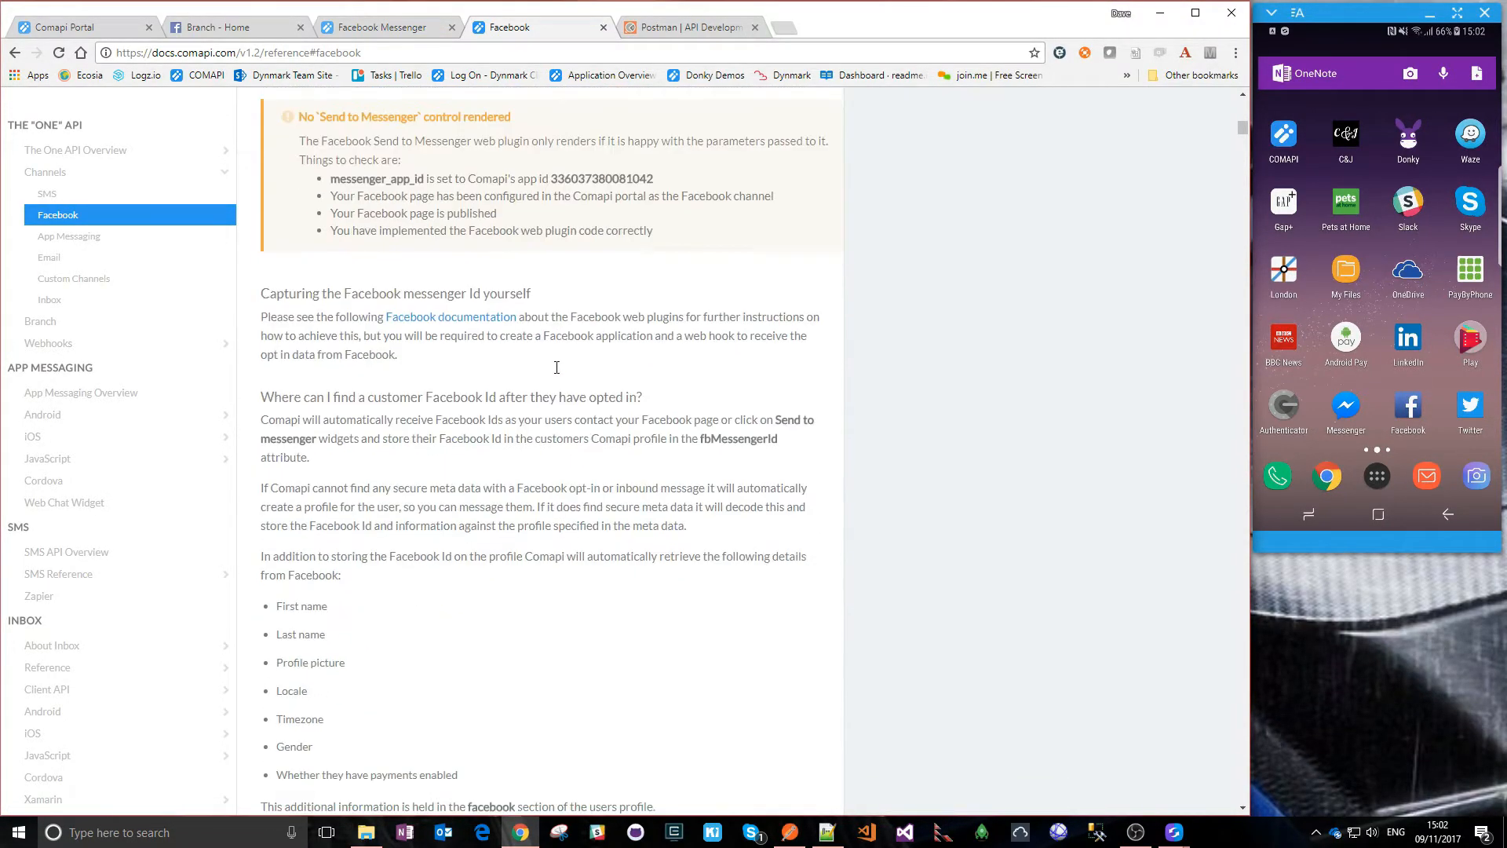
scroll(556, 373, "down", 8)
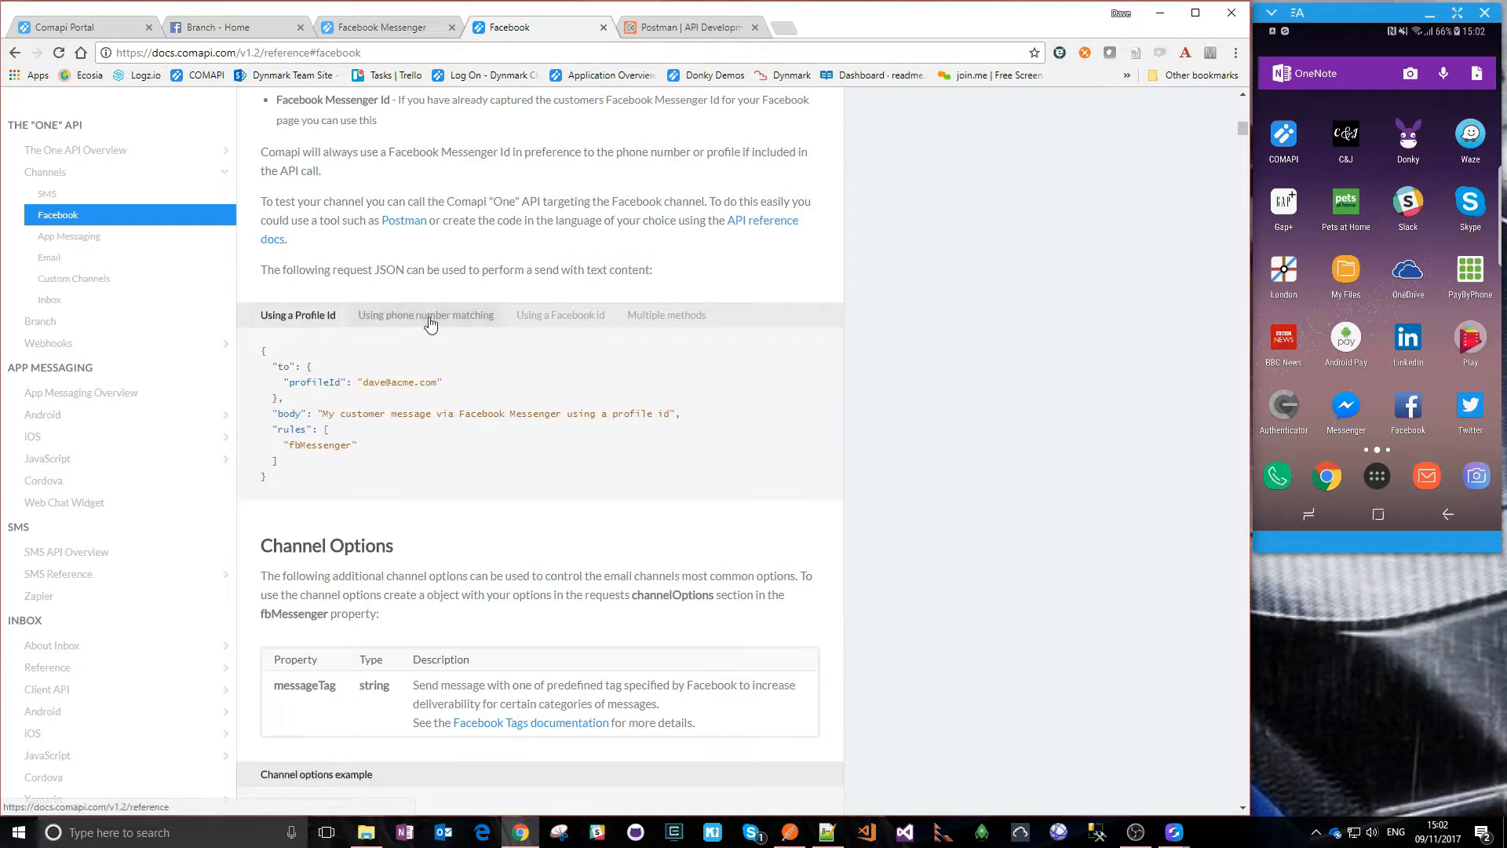
Compare the sample request JSON for phone number matching, a Facebook id and multiple methods
left_click(430, 318)
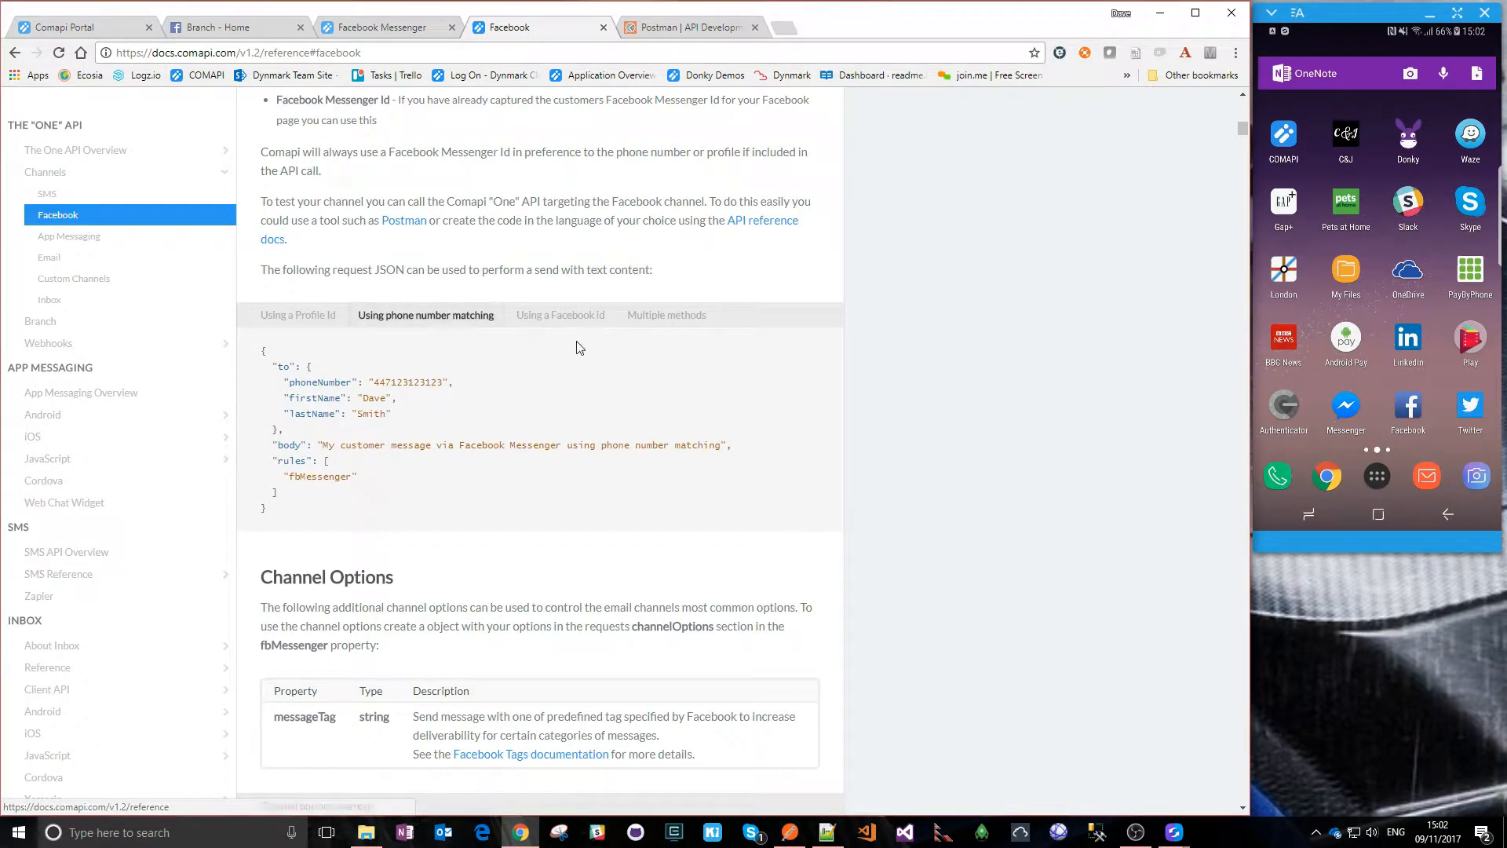
left_click(572, 318)
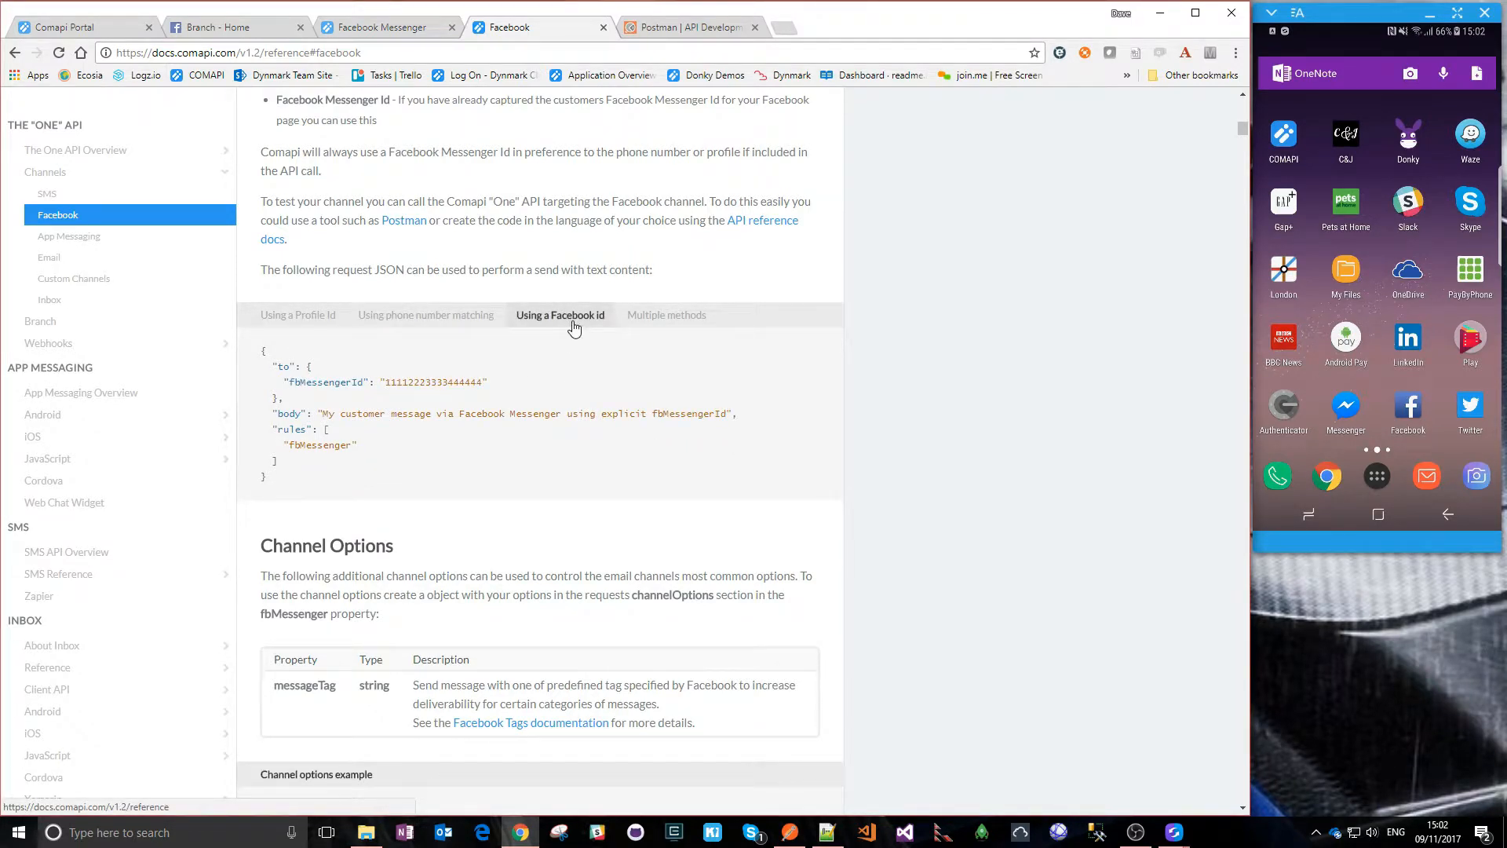
left_click(682, 318)
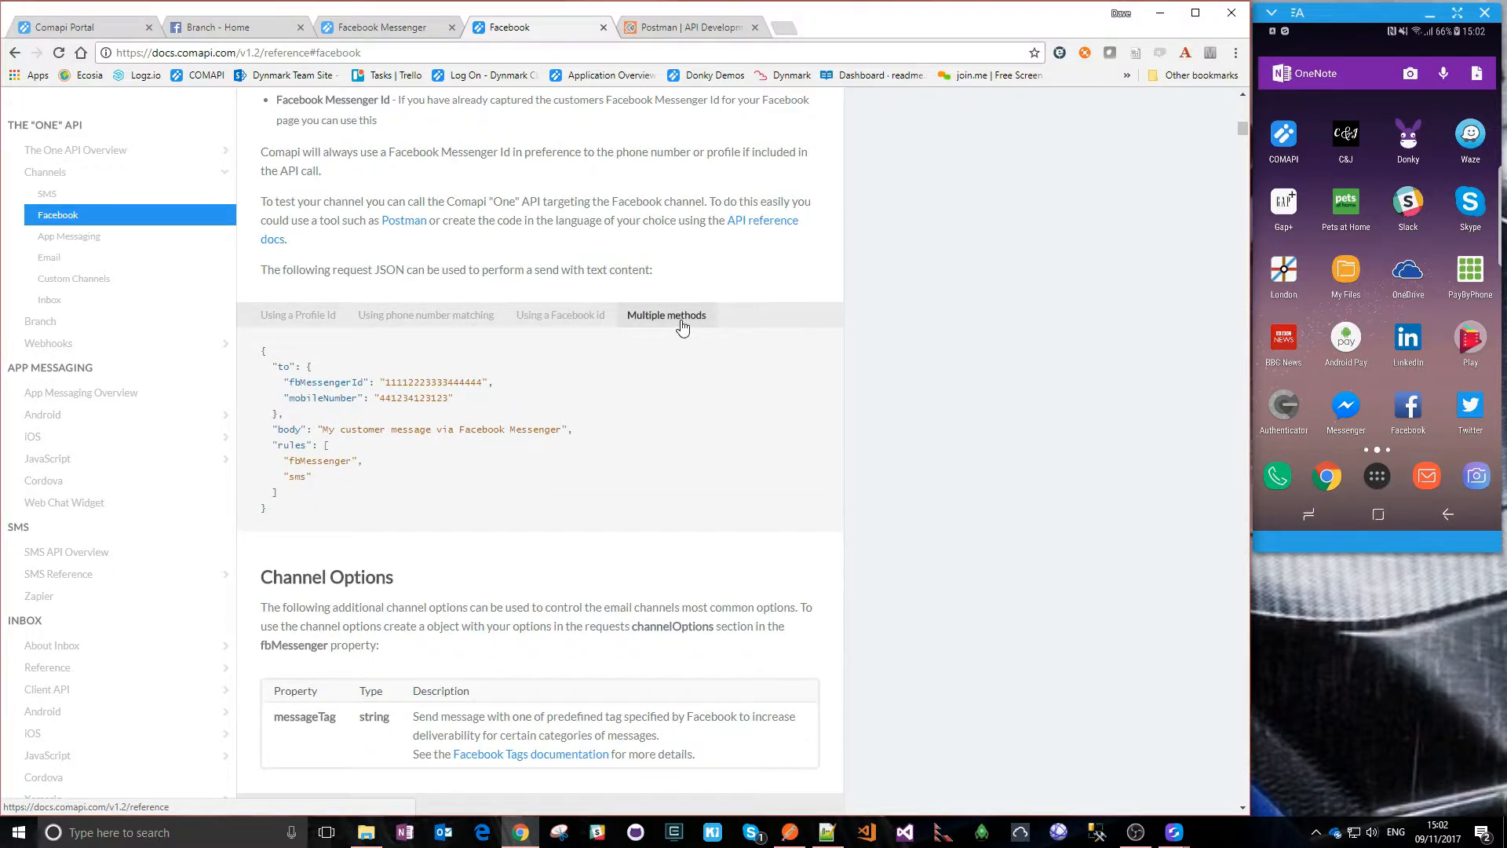
Copy the "Using a Profile Id" sample JSON from the docs and paste it into the Postman request body
left_click(310, 317)
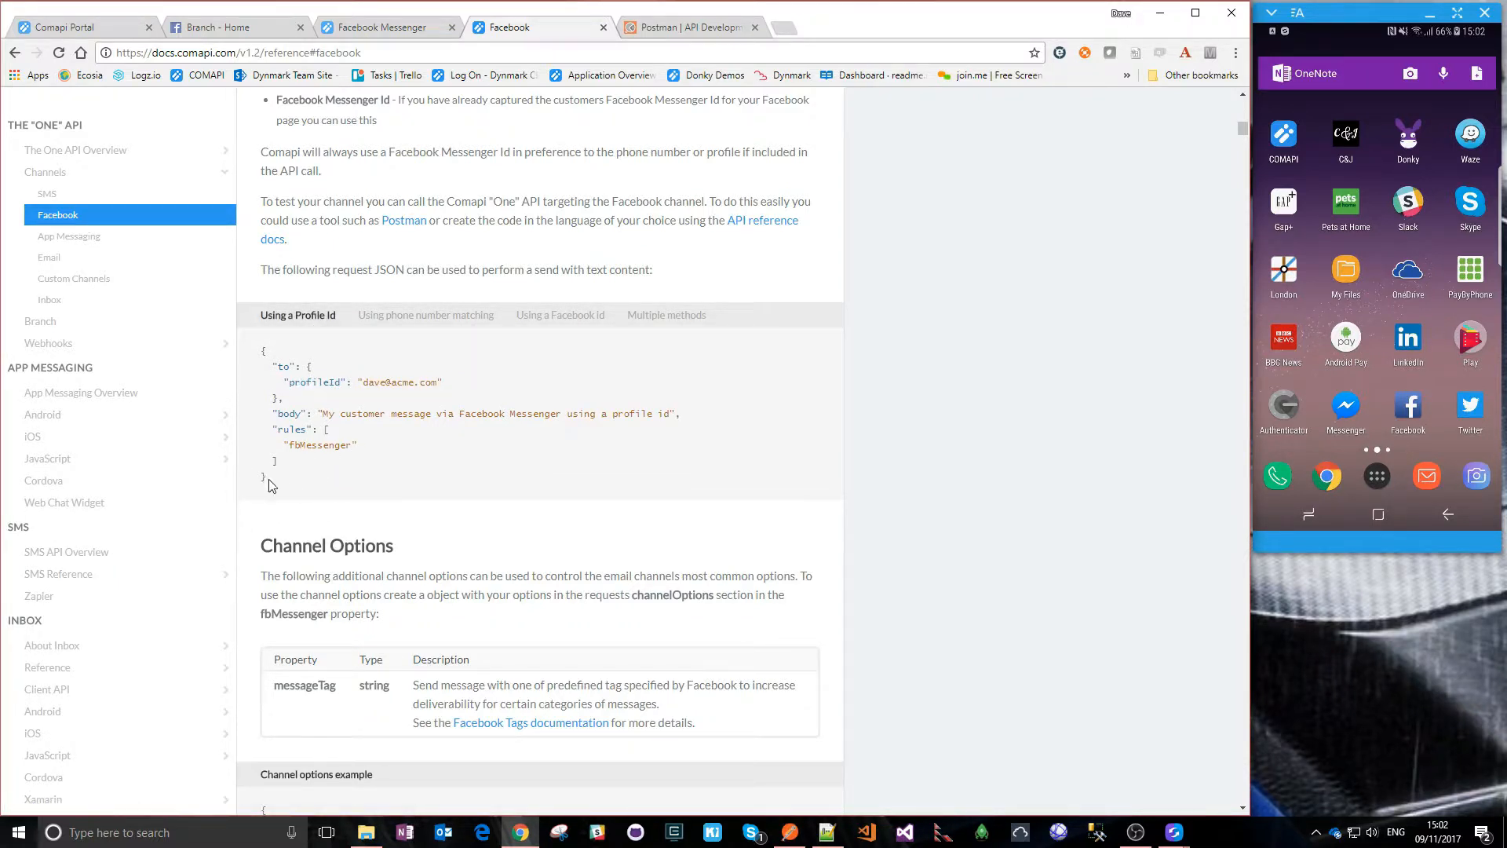
left_click_drag(269, 484, 262, 361)
key("ctrl+c")
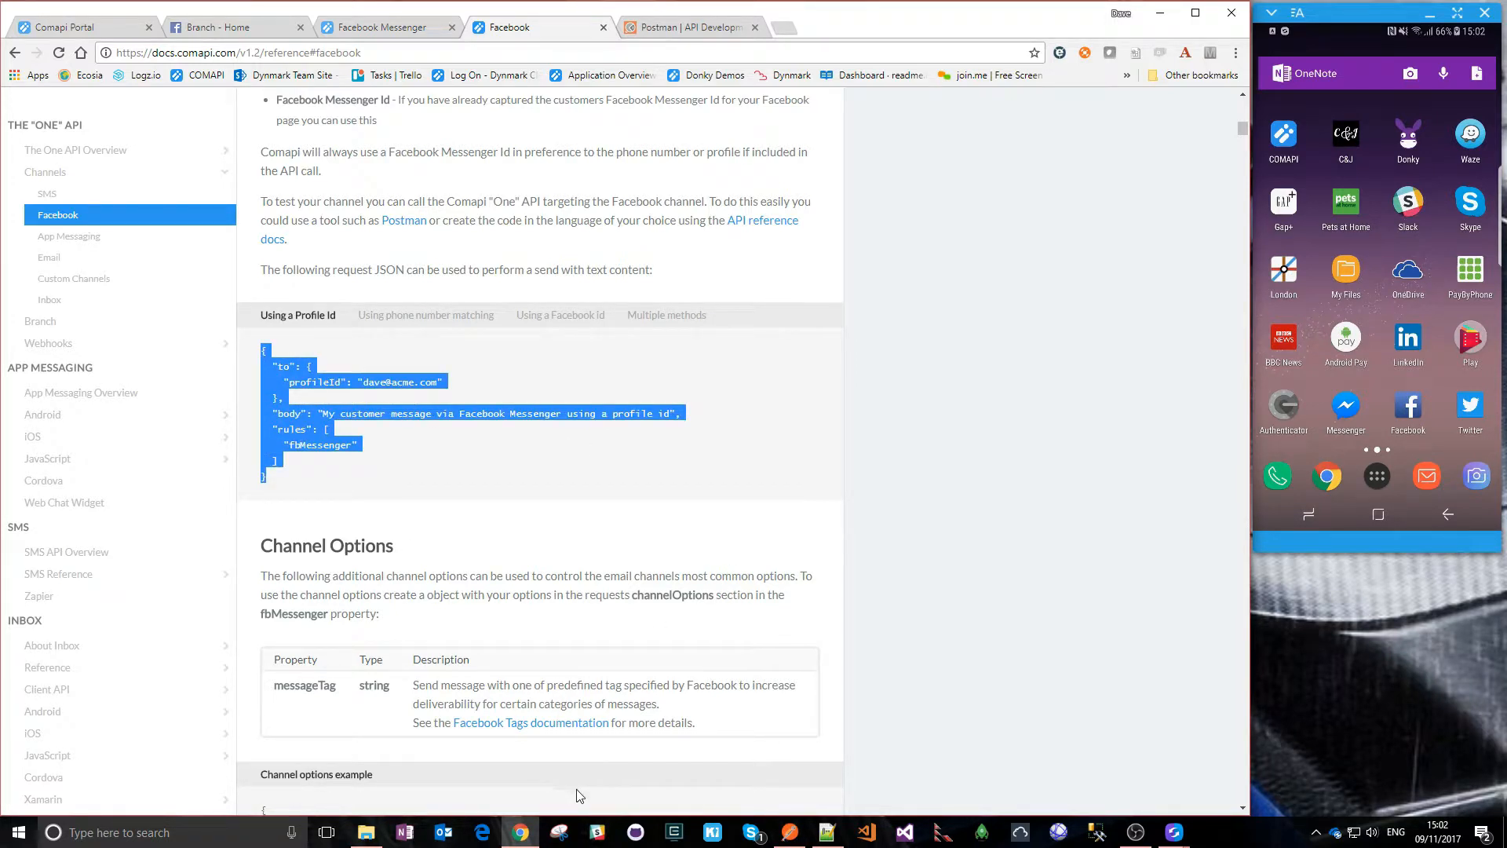
left_click(790, 832)
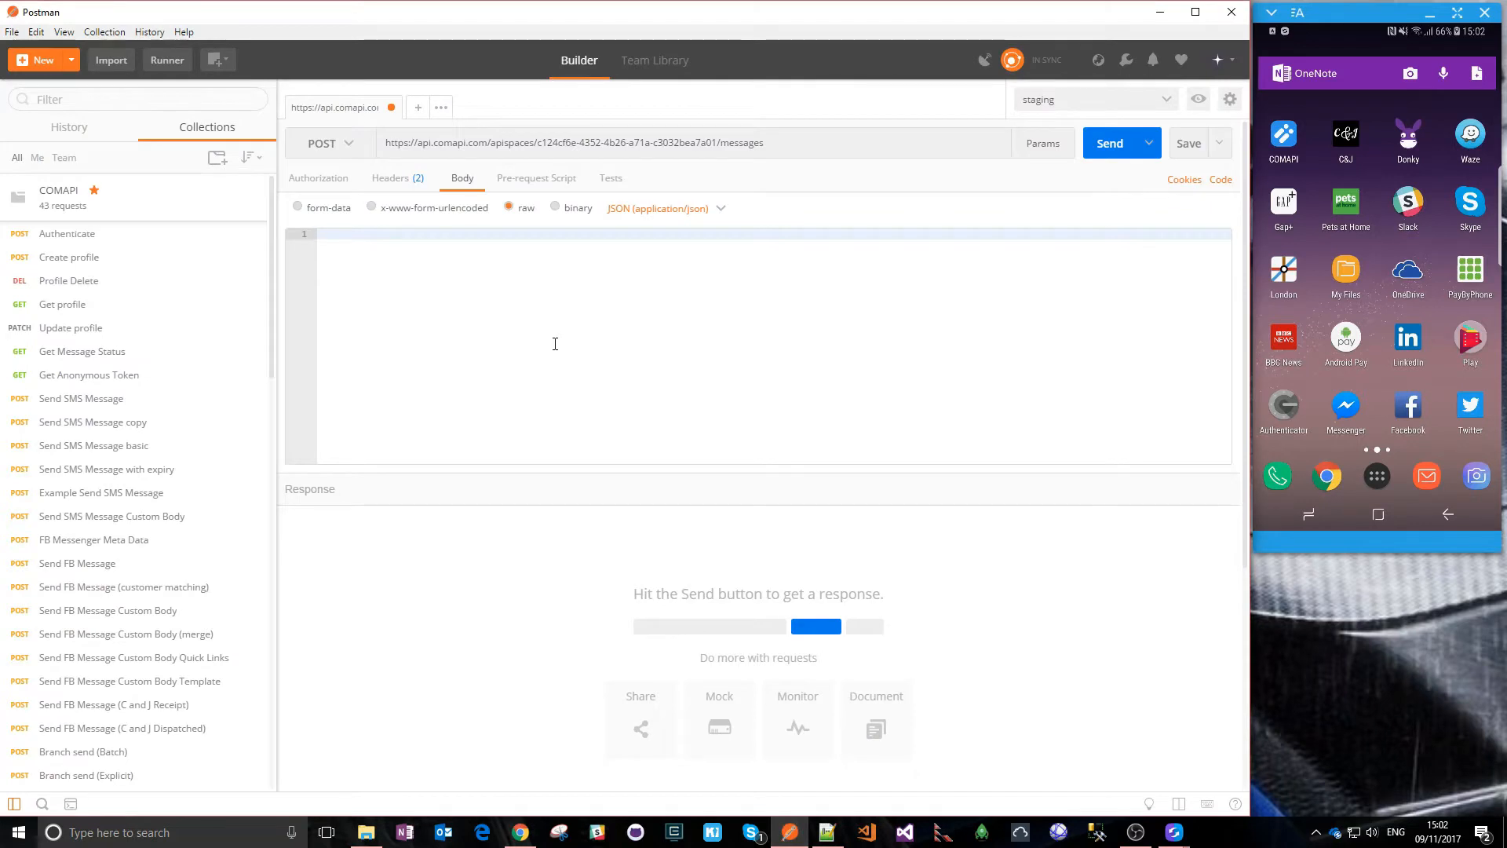
key("ctrl+v")
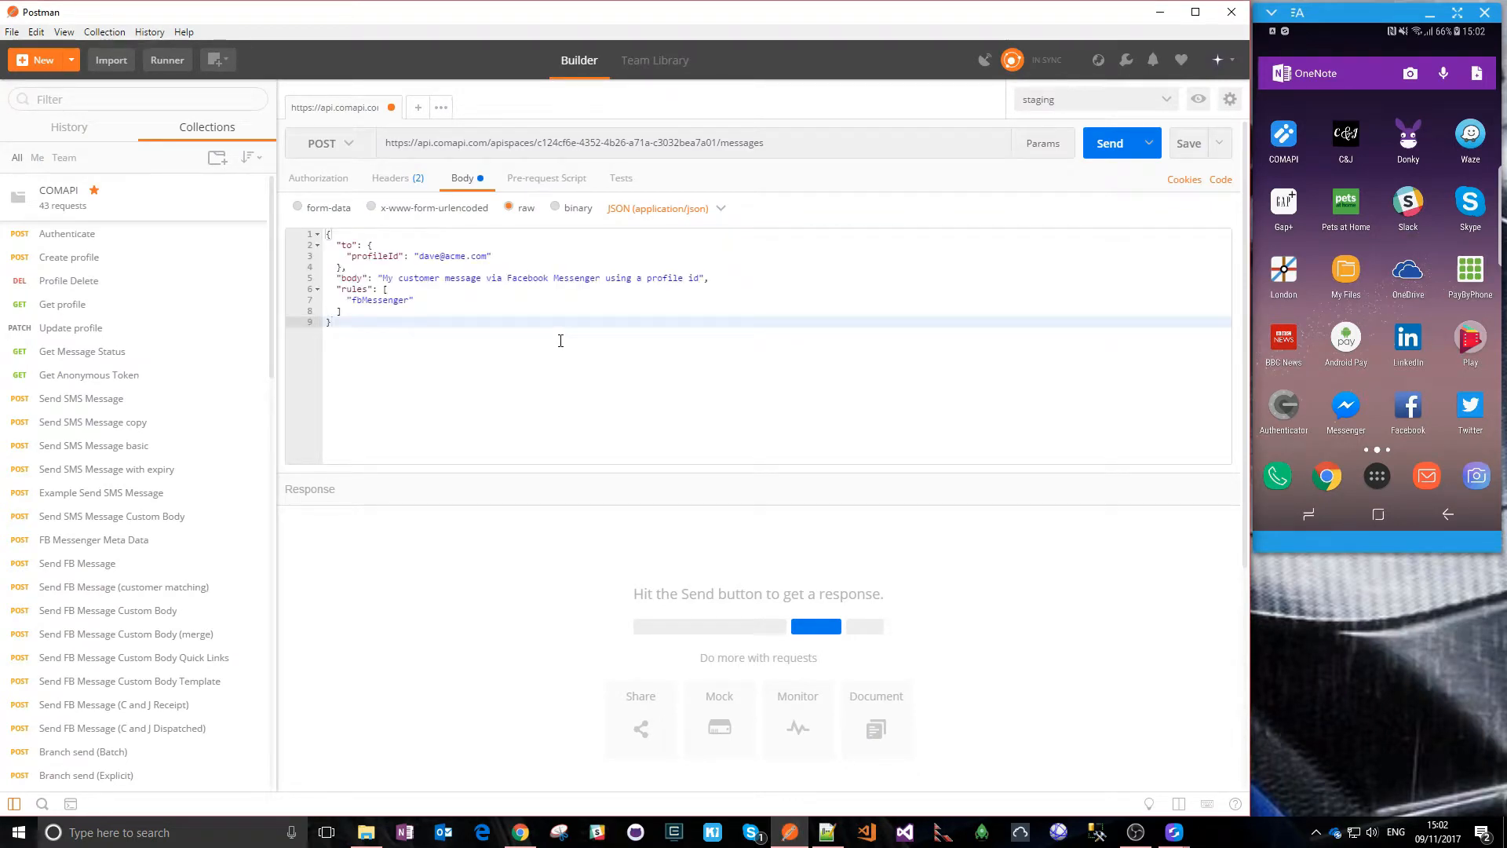
Replace the sample profileId in the request body with the customer's profile ID and send the request
left_click(424, 256)
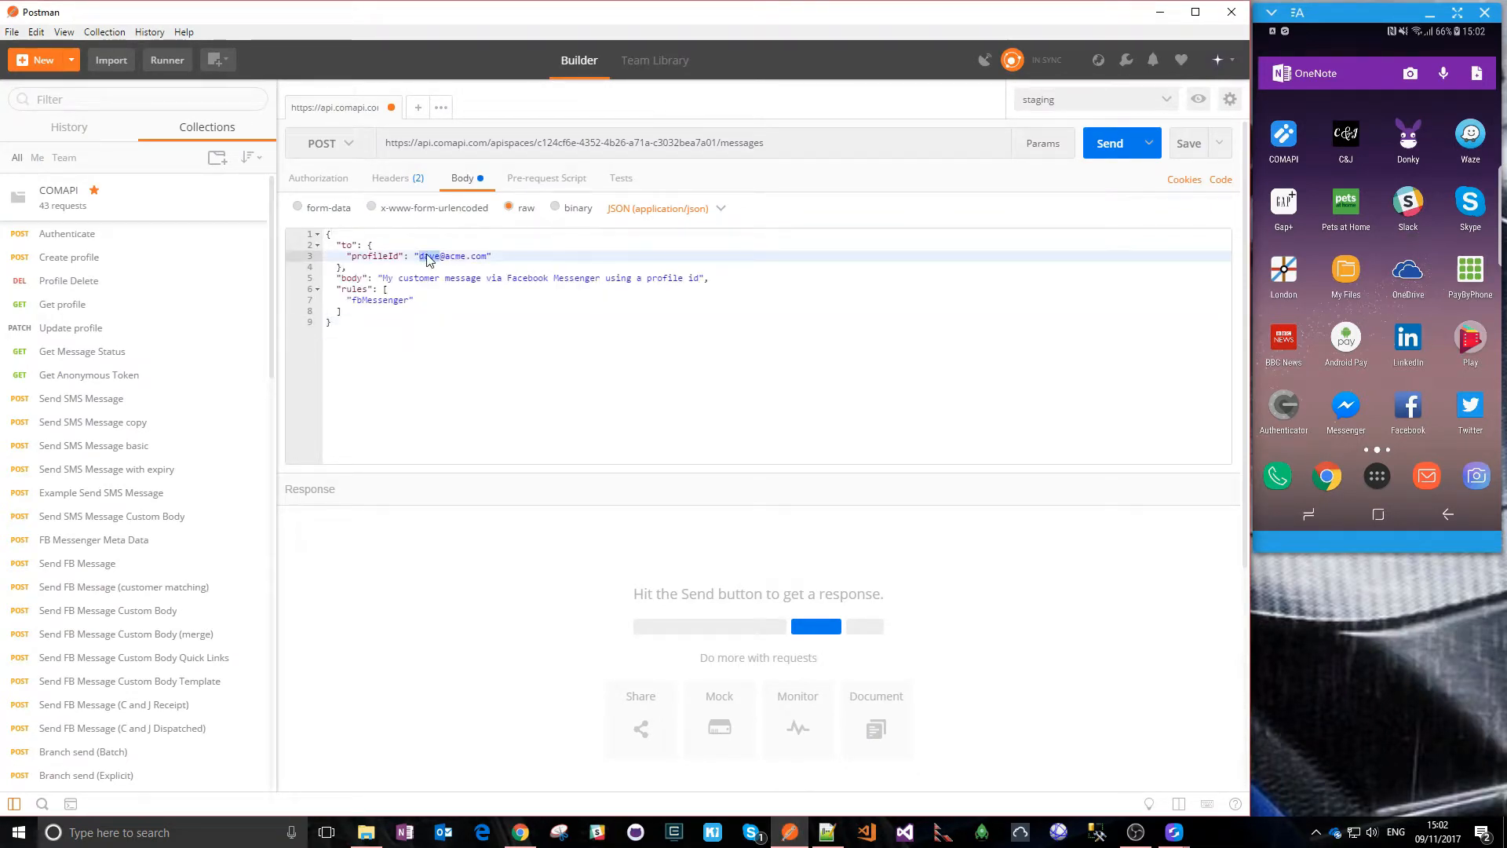
type("joe.blogs")
left_click(1125, 145)
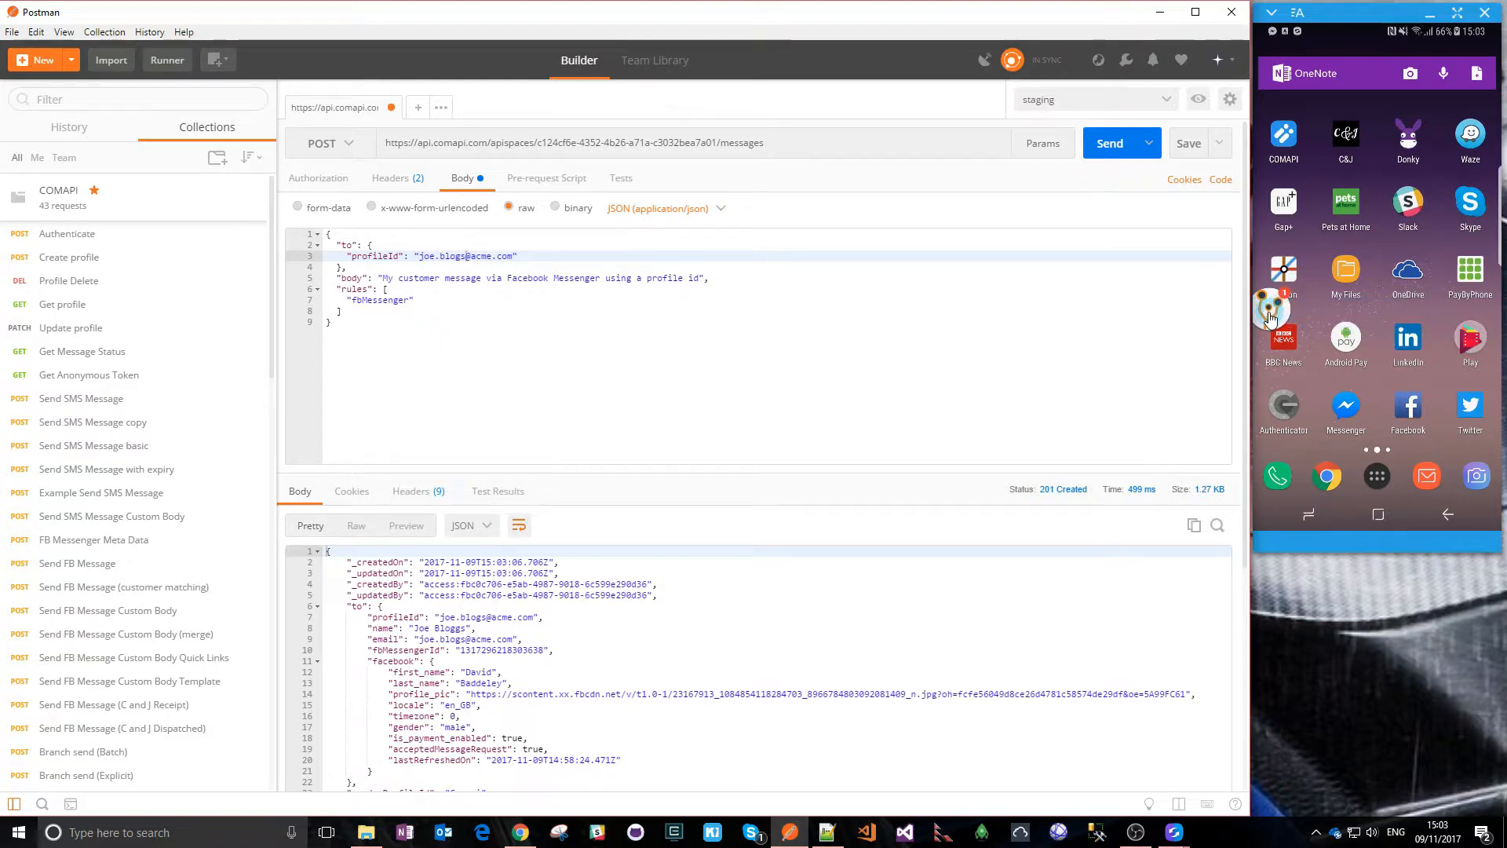
Examine the response down to its messageId, and open the new Branch message on the phone
scroll(899, 555, "down", 5)
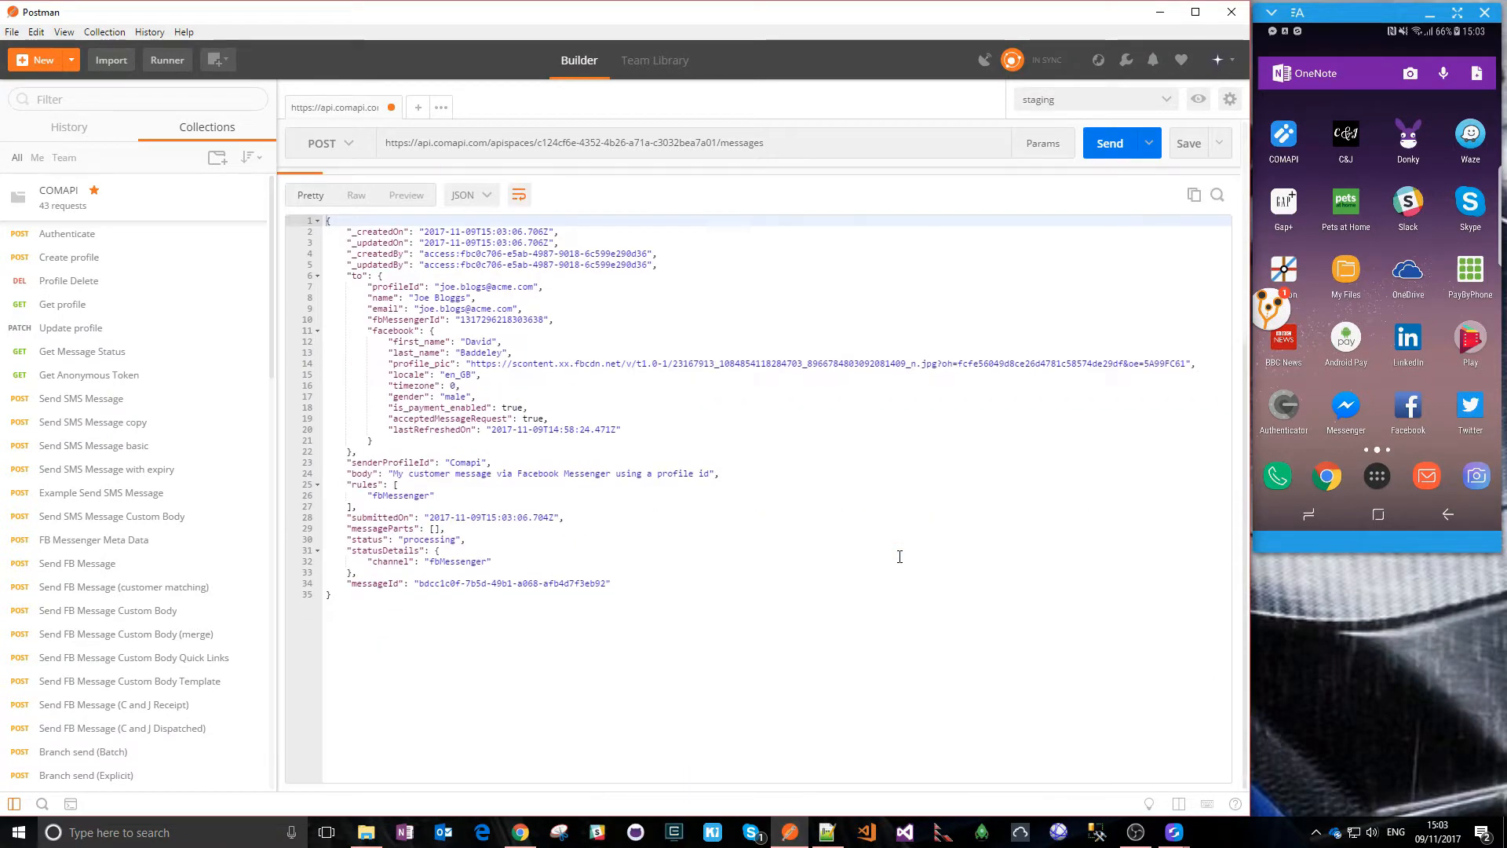
left_click_drag(418, 583, 607, 583)
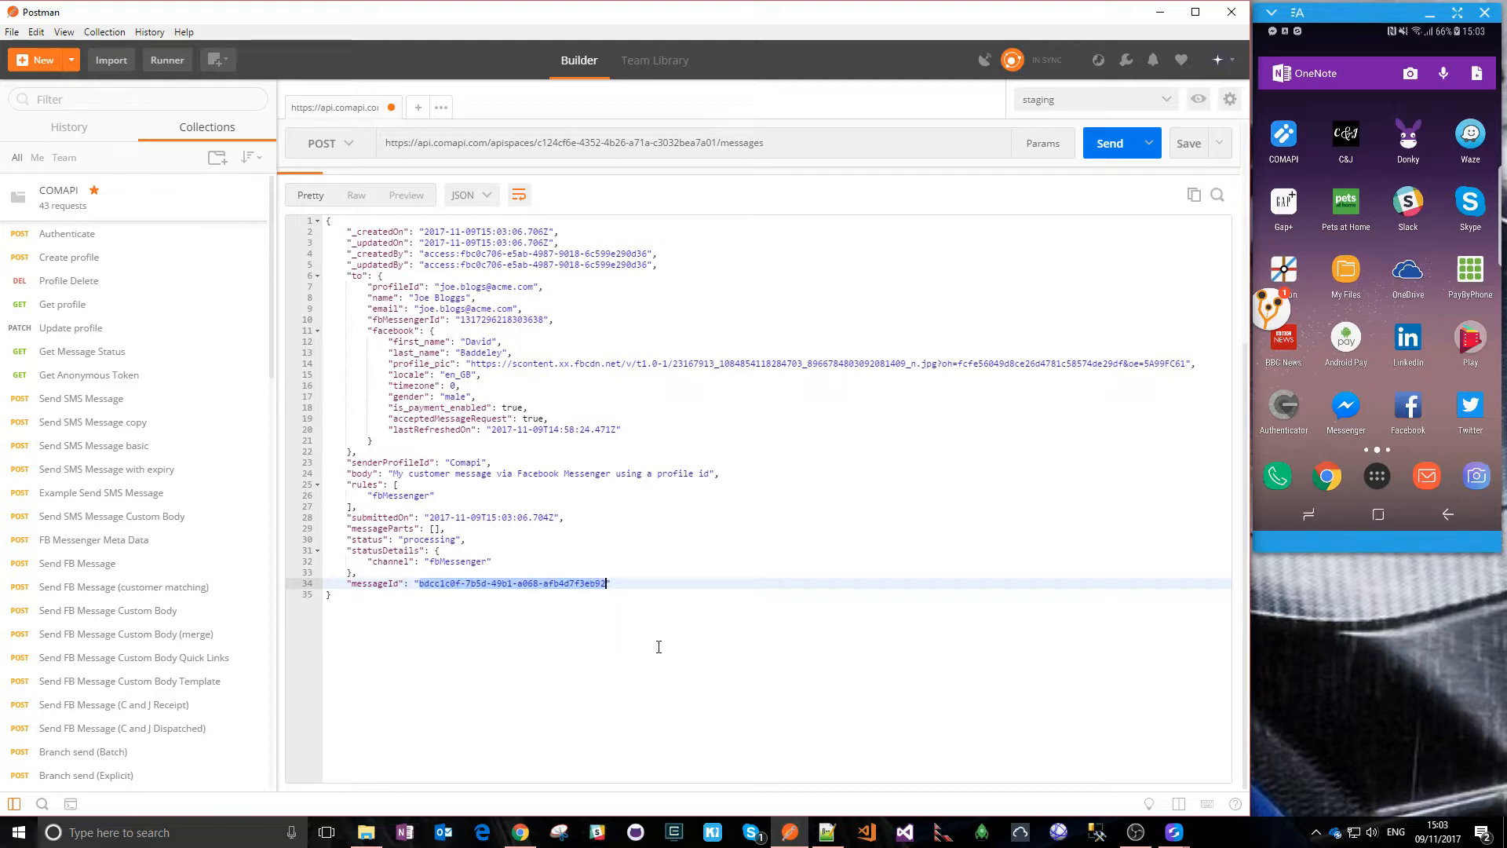
scroll(858, 555, "up", 4)
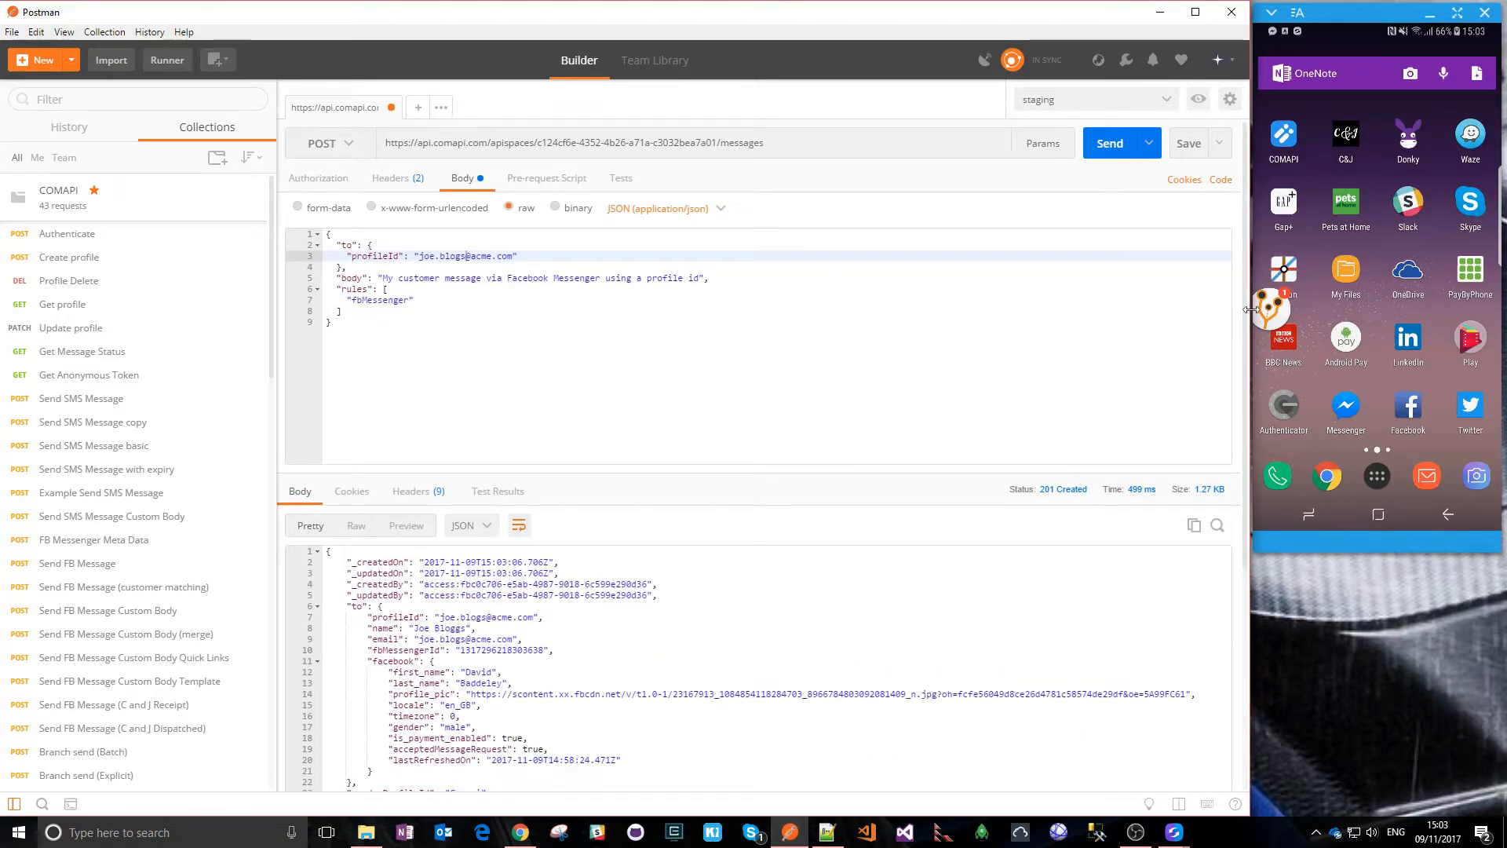
left_click(1279, 317)
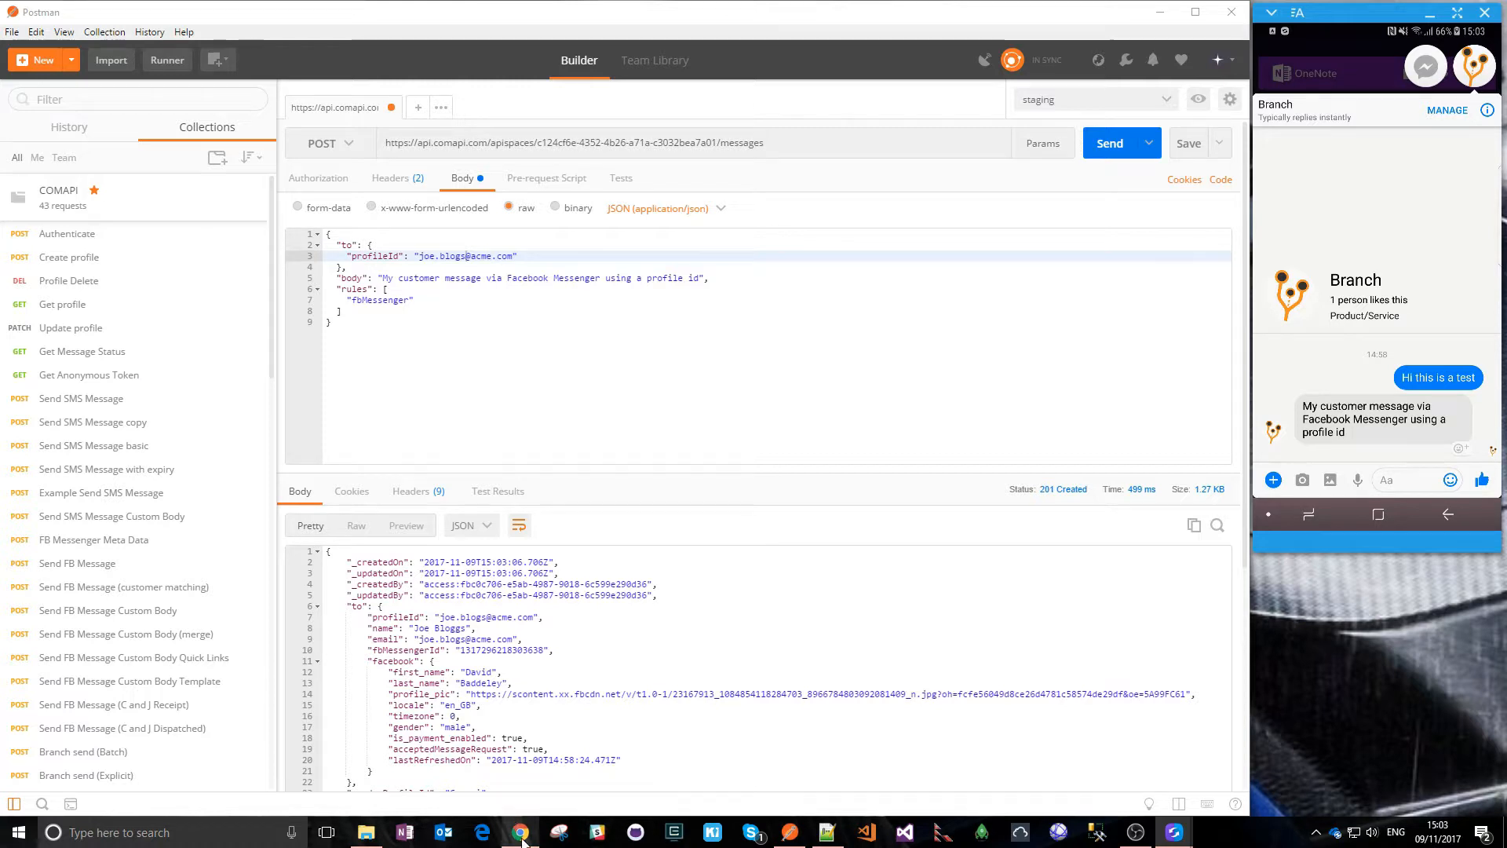
Replace the whole Postman request body with the "Using a Facebook id" sample JSON from the Comapi docs
left_click(522, 839)
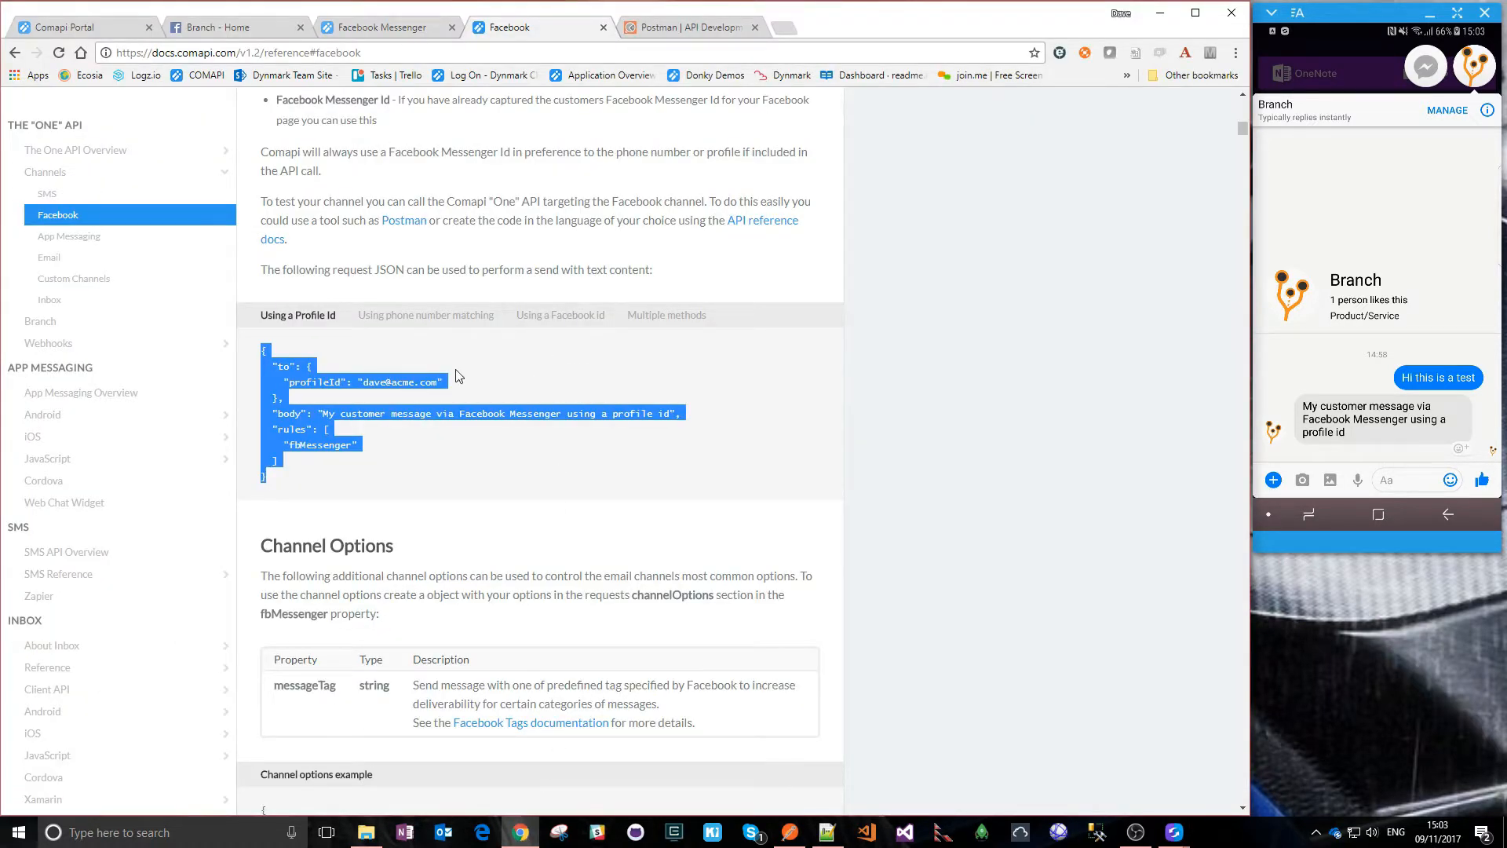
left_click(578, 322)
left_click_drag(280, 478, 260, 350)
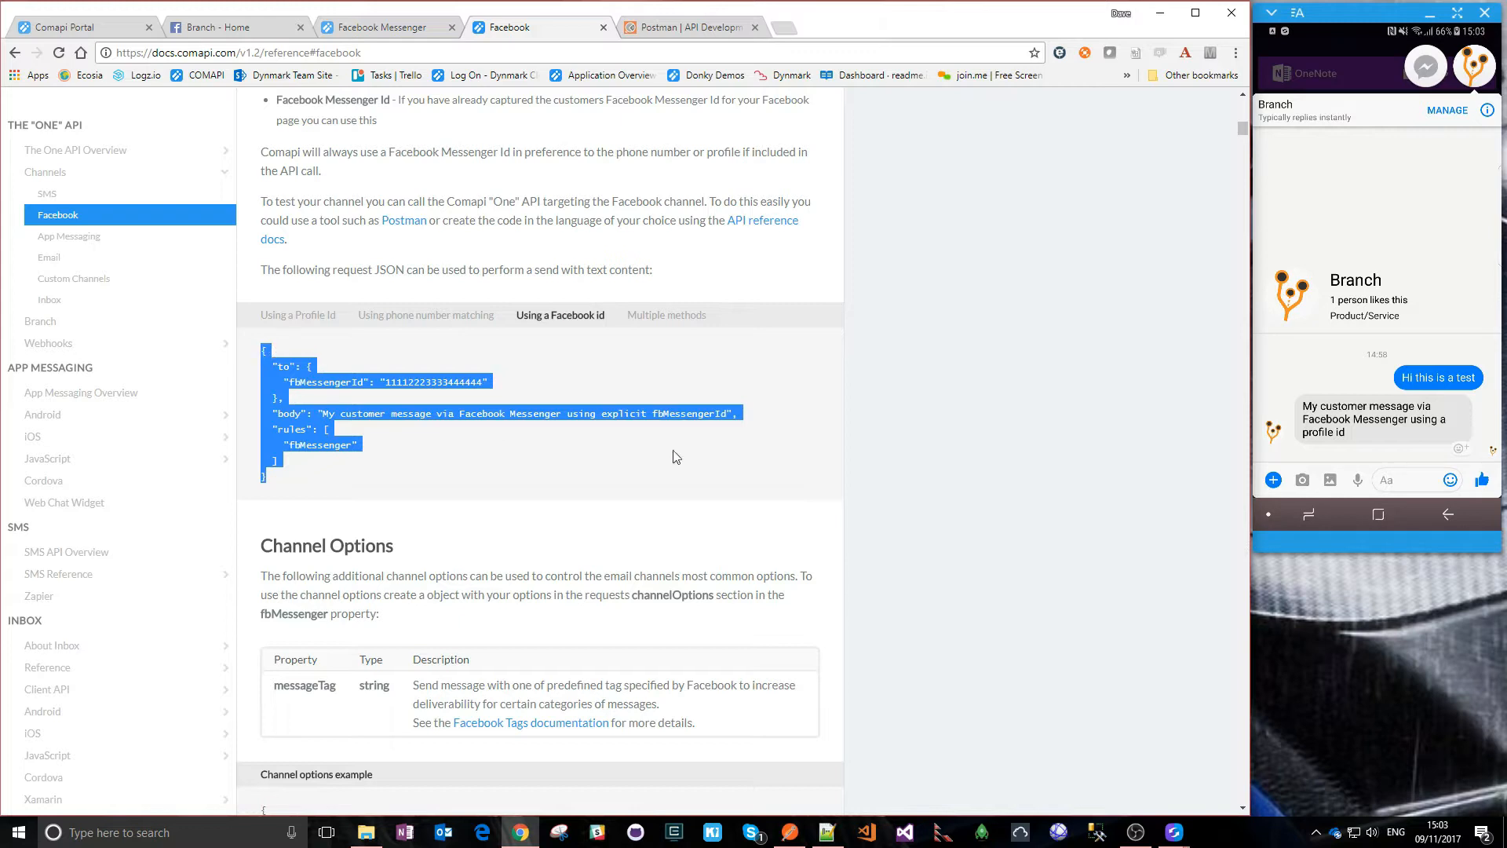
left_click(790, 834)
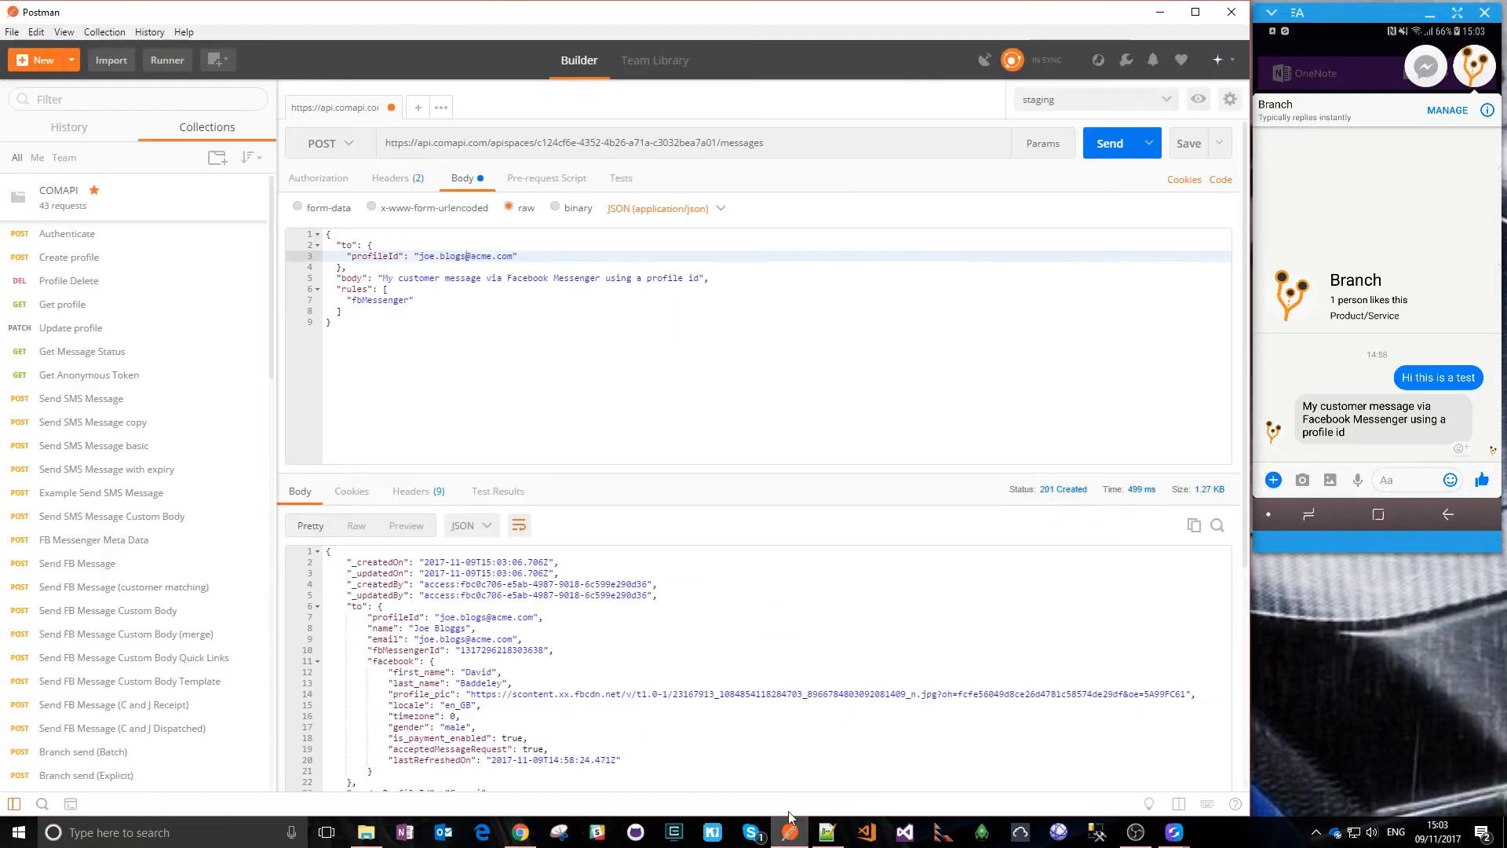
left_click_drag(336, 334, 328, 218)
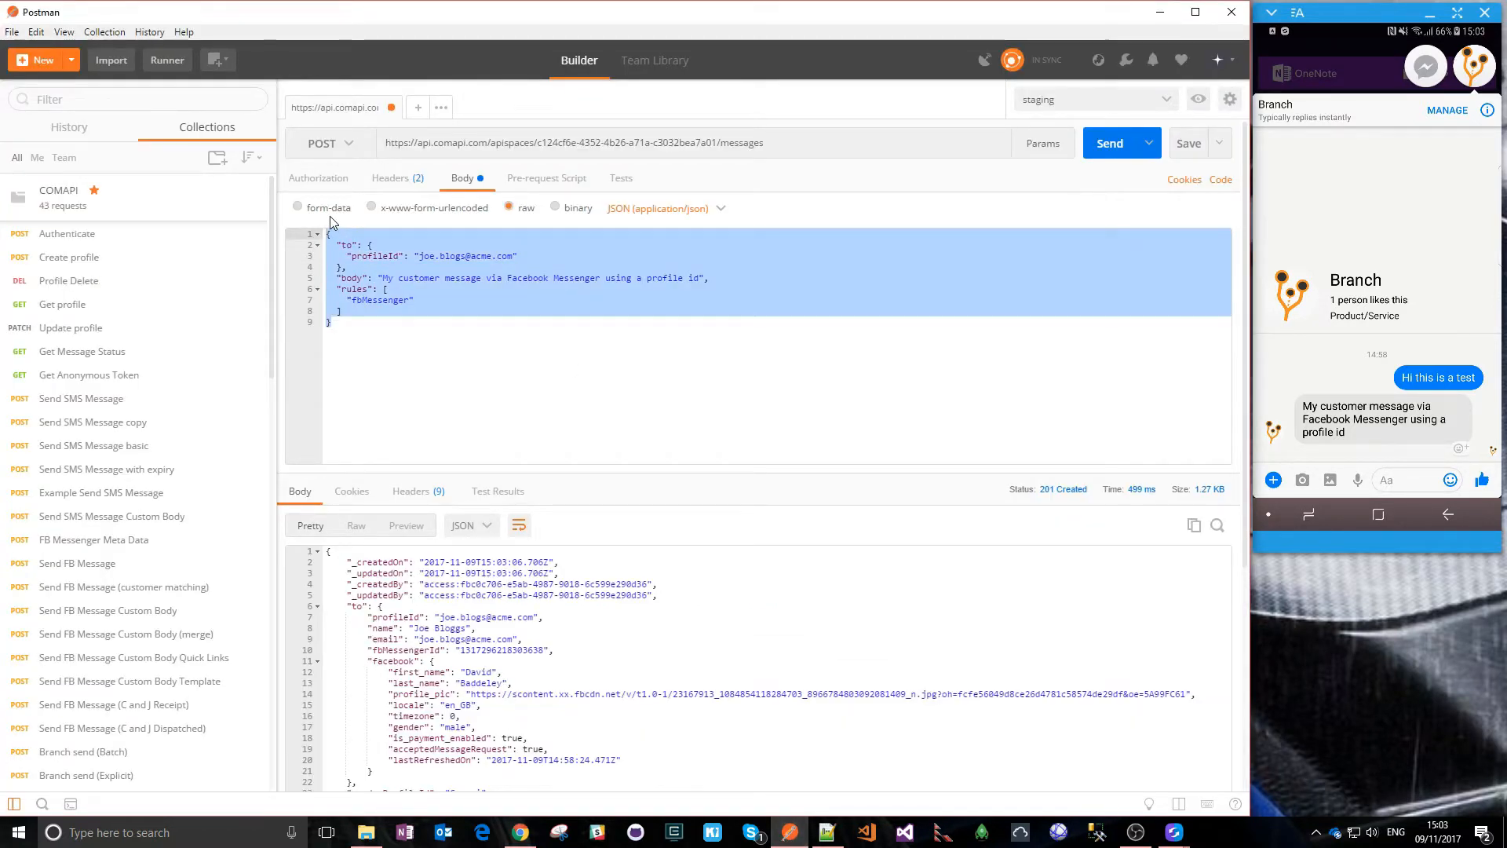
key("ctrl+v")
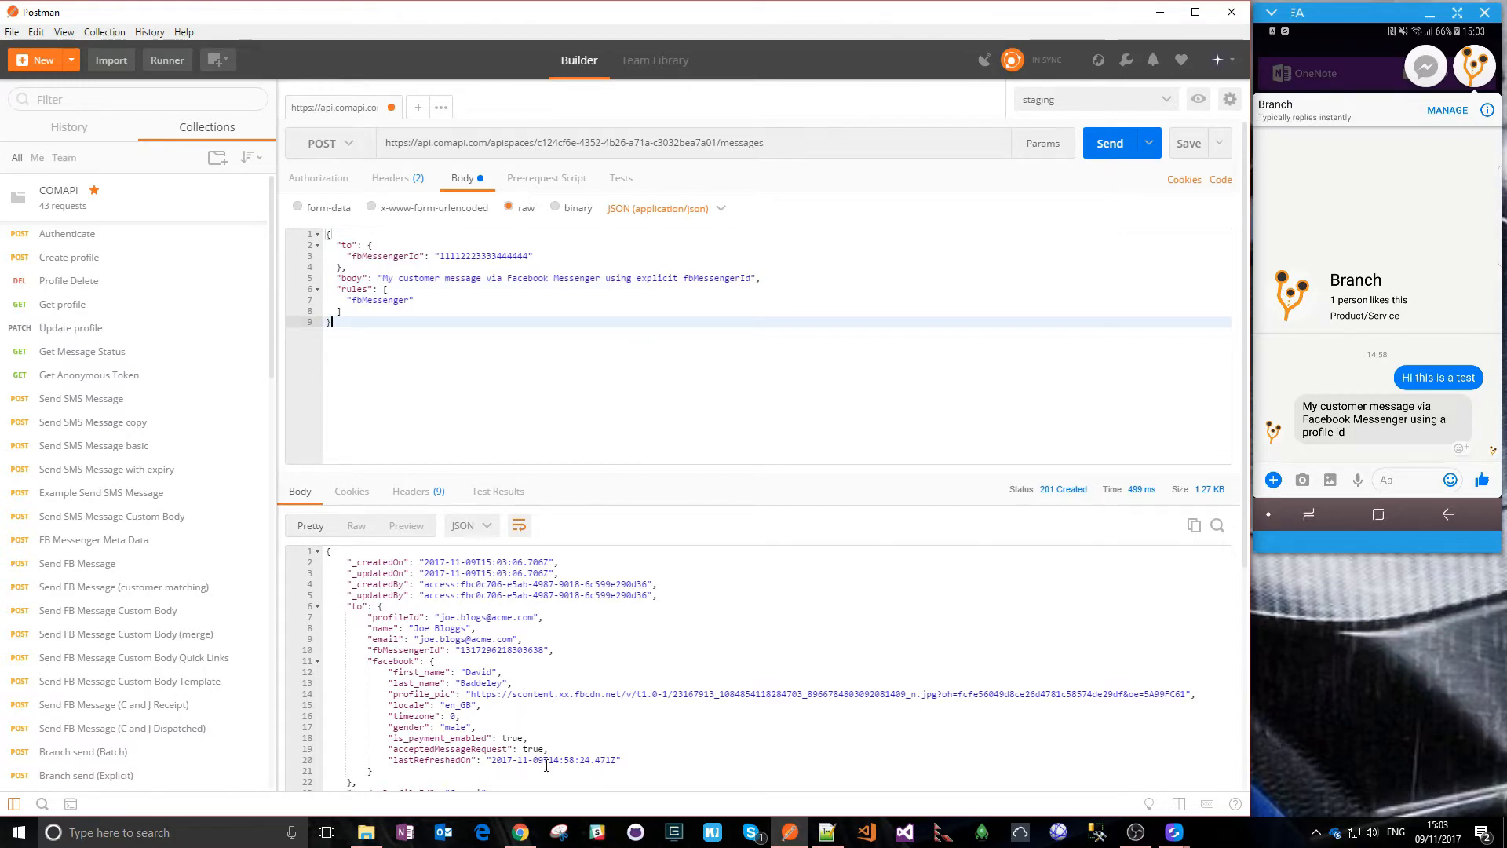
Replace the fbMessengerId placeholder with the Messenger Id copied from the customer's profile in the Comapi portal, and send the request
left_click(520, 832)
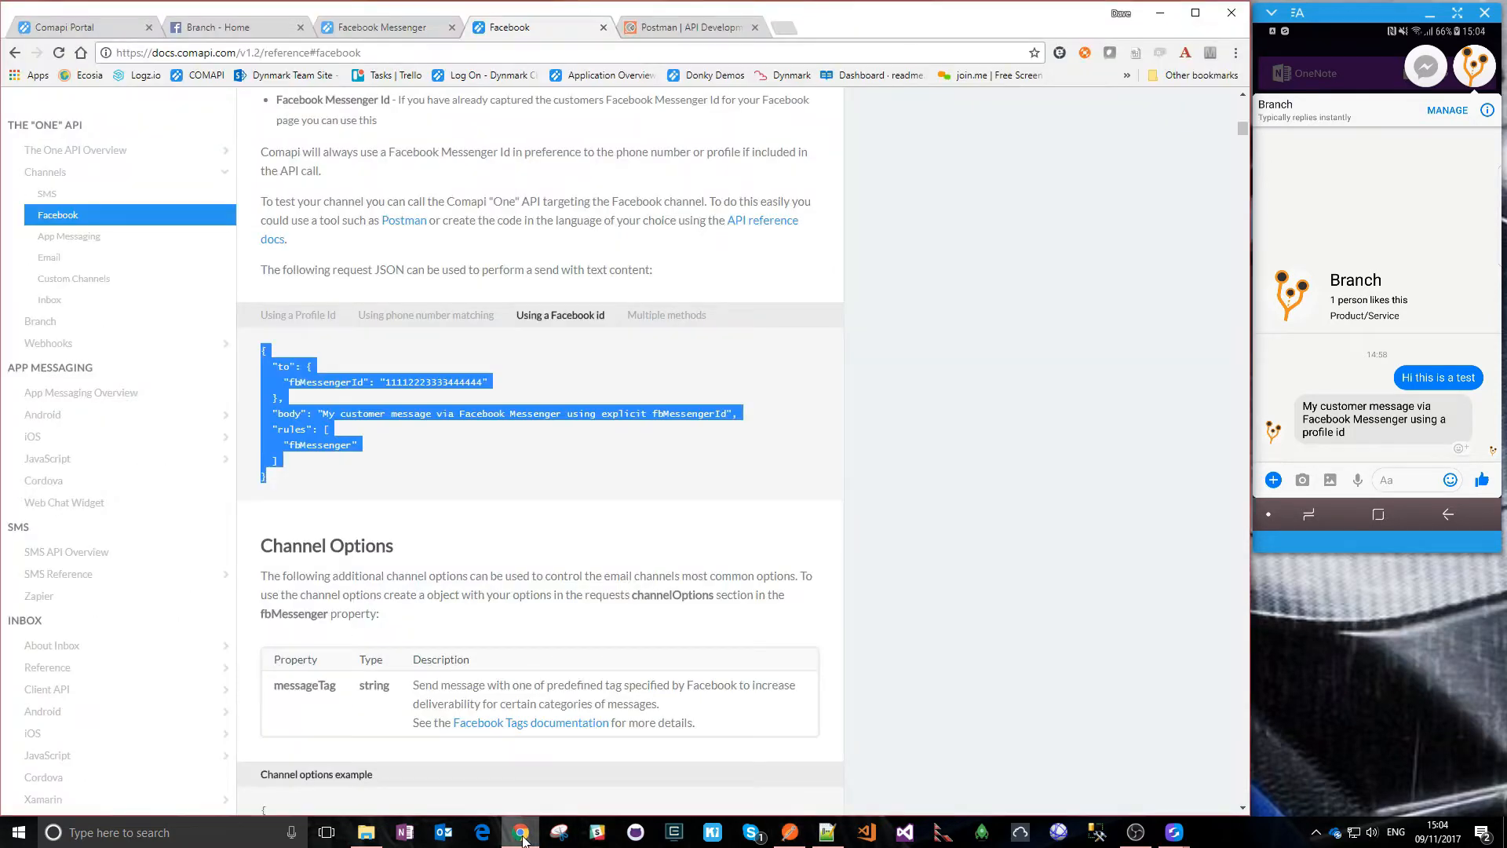
left_click(78, 24)
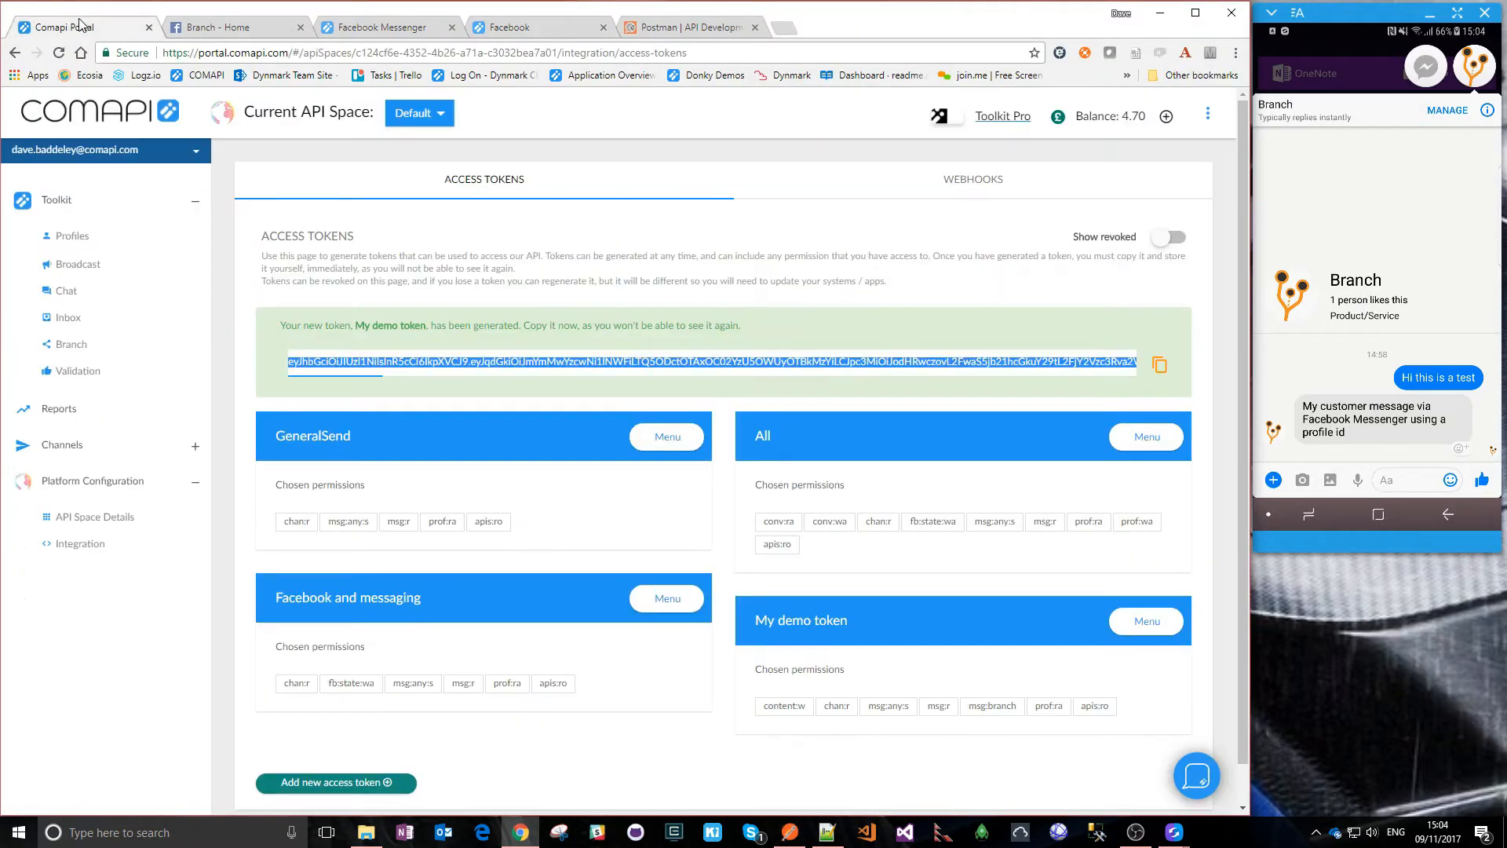
left_click(62, 244)
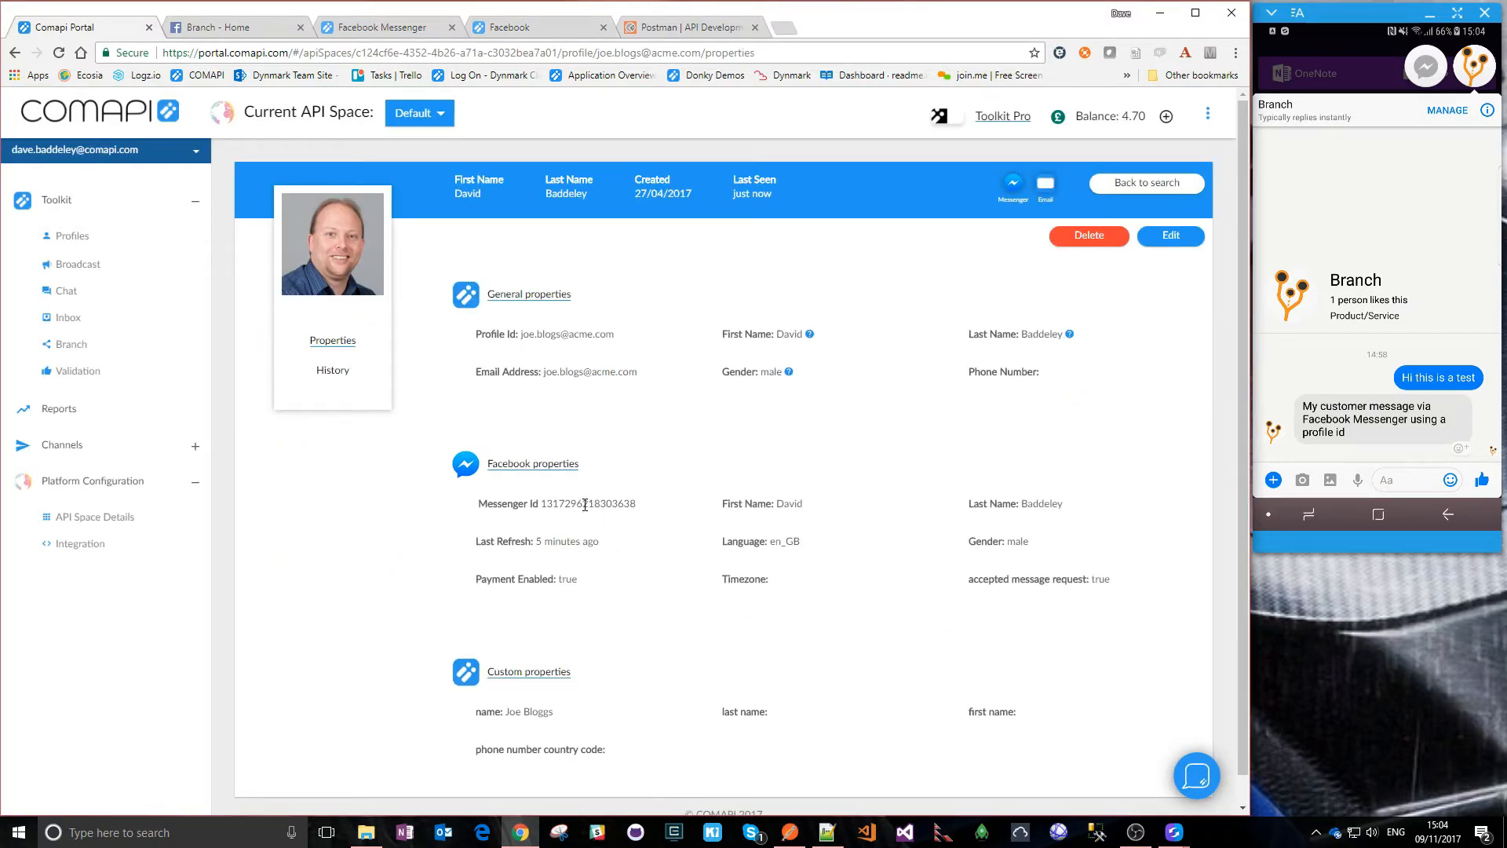
double_click(585, 505)
left_click(790, 832)
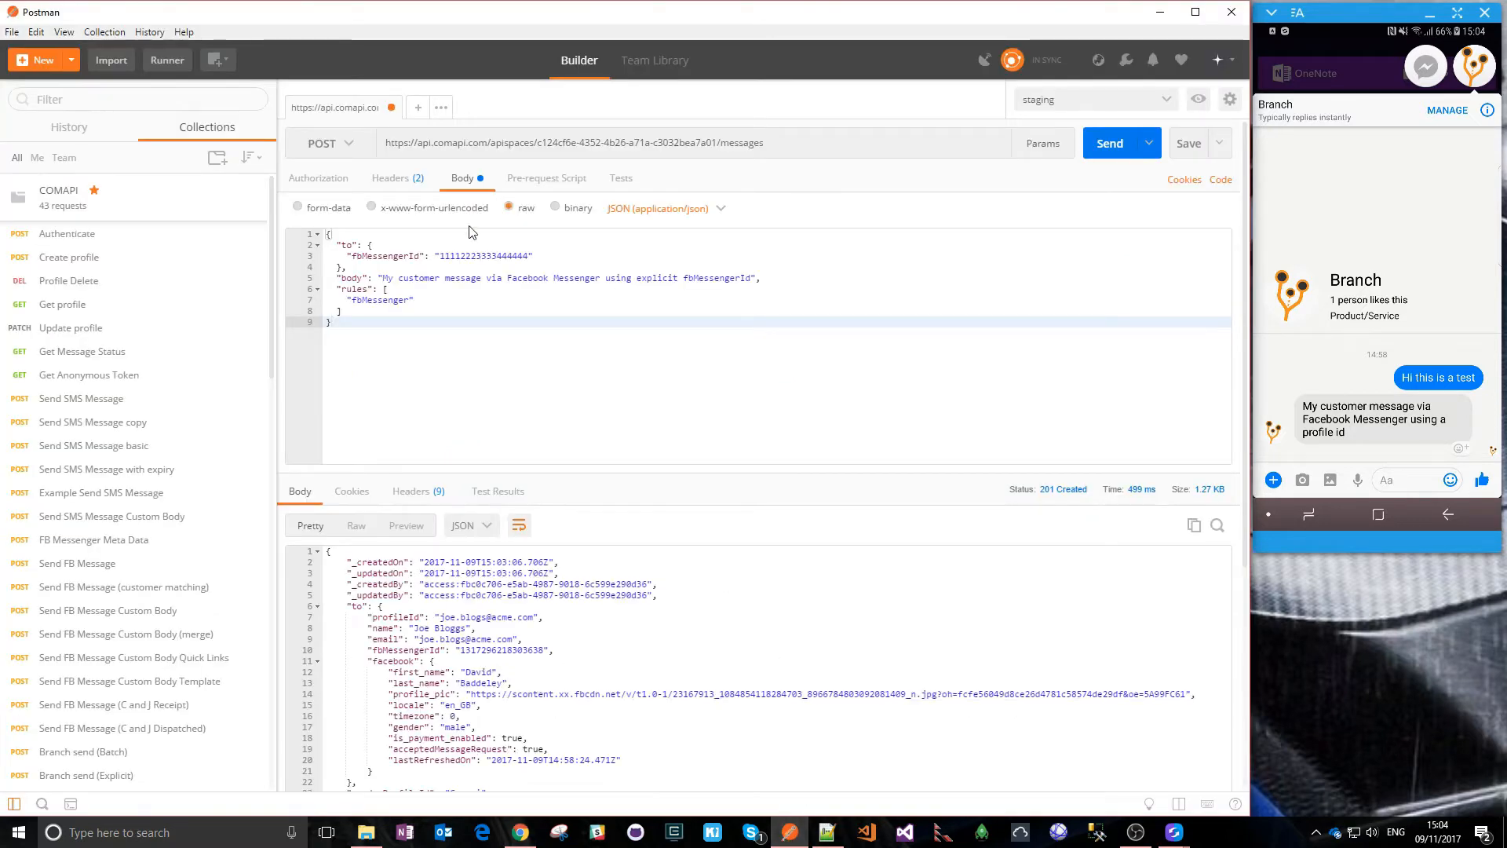
double_click(477, 256)
key("ctrl+v")
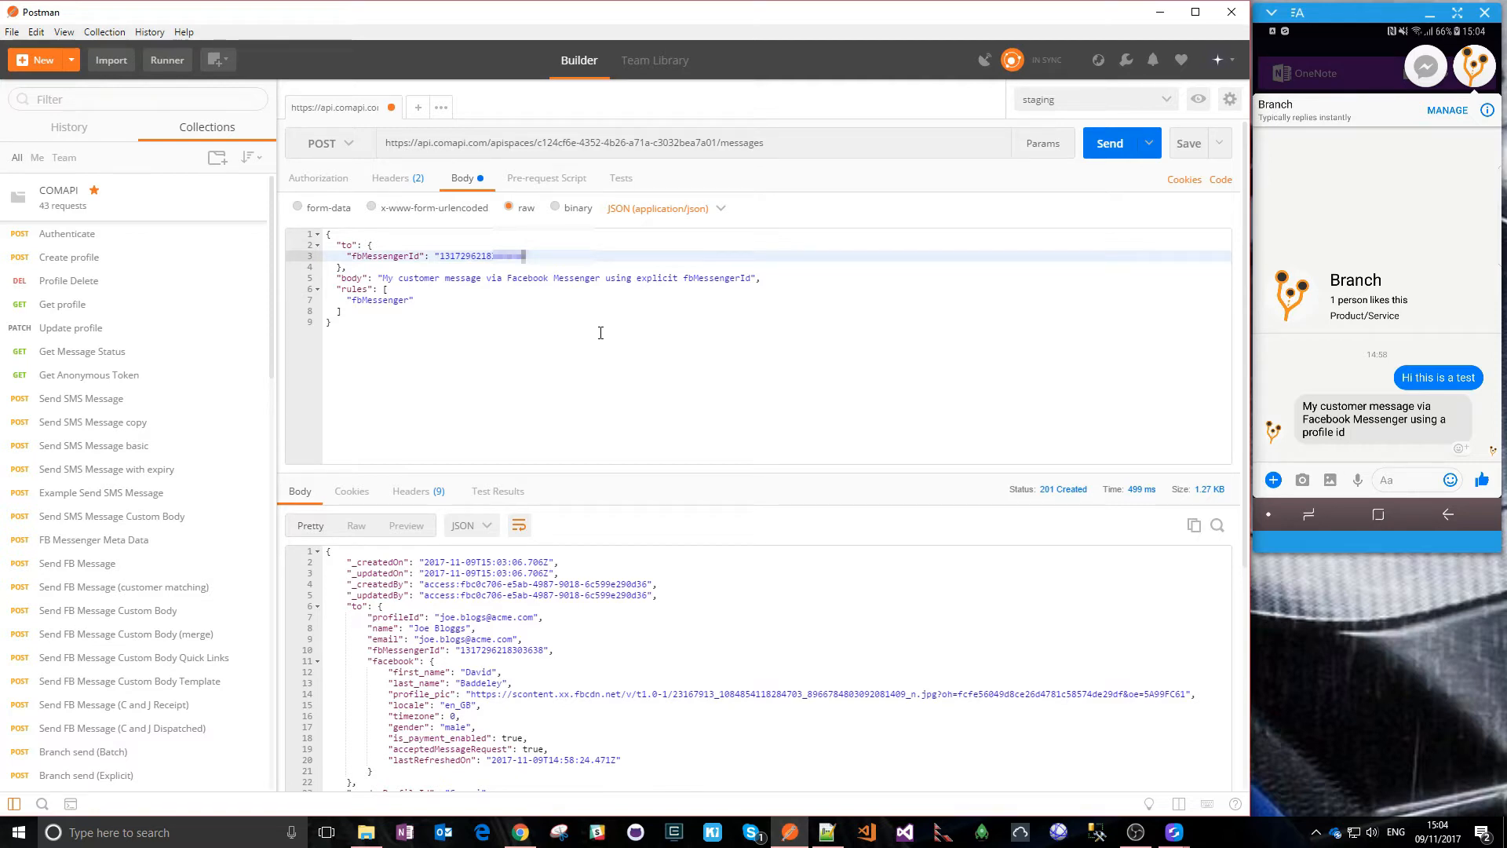
left_click(1103, 154)
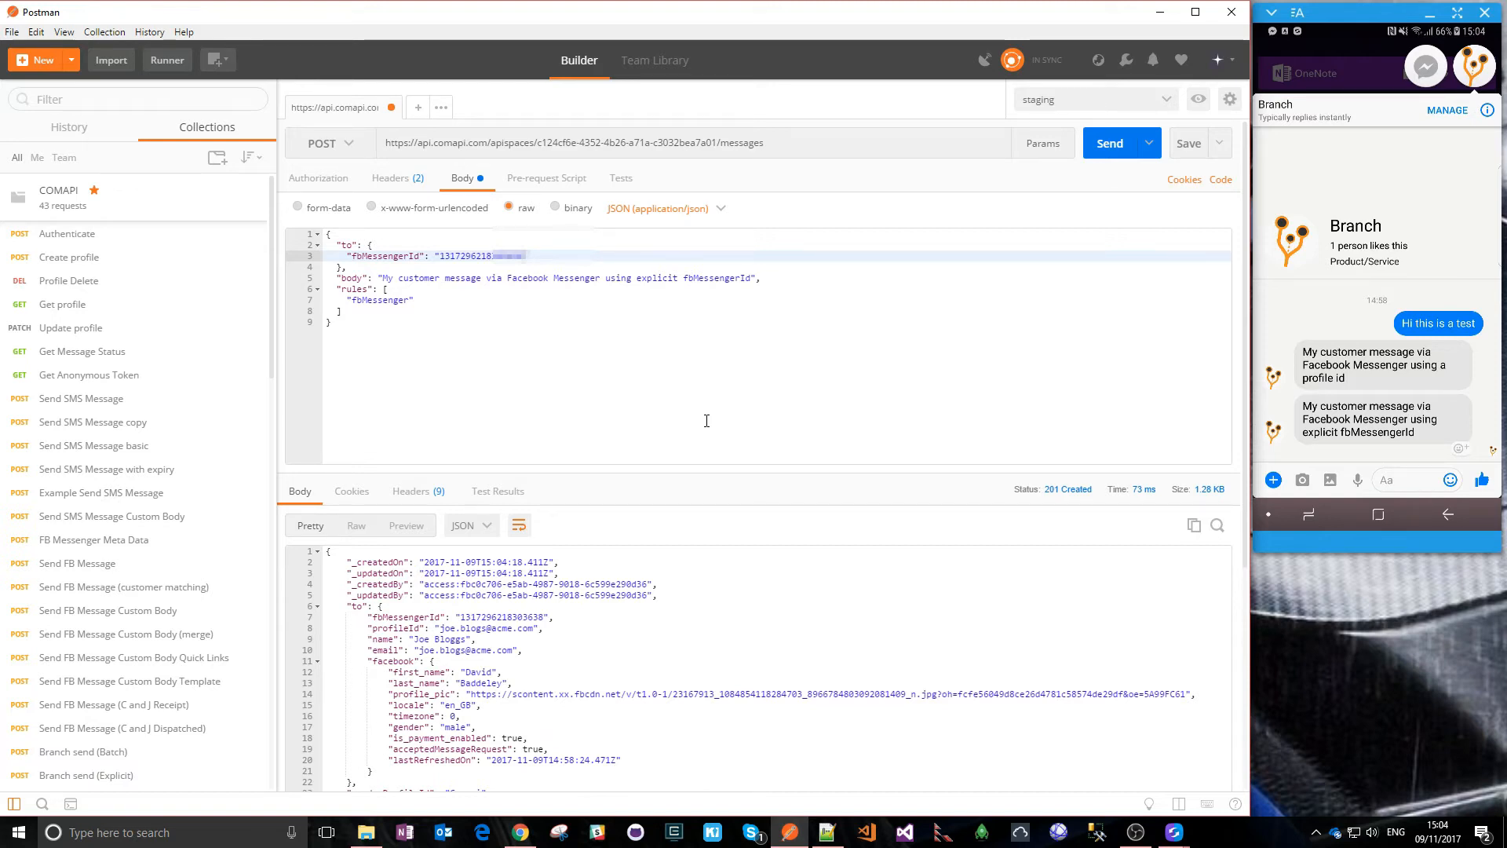
Switch to Chrome and open the Using Facebook quick start in the Comapi docs
left_click(521, 832)
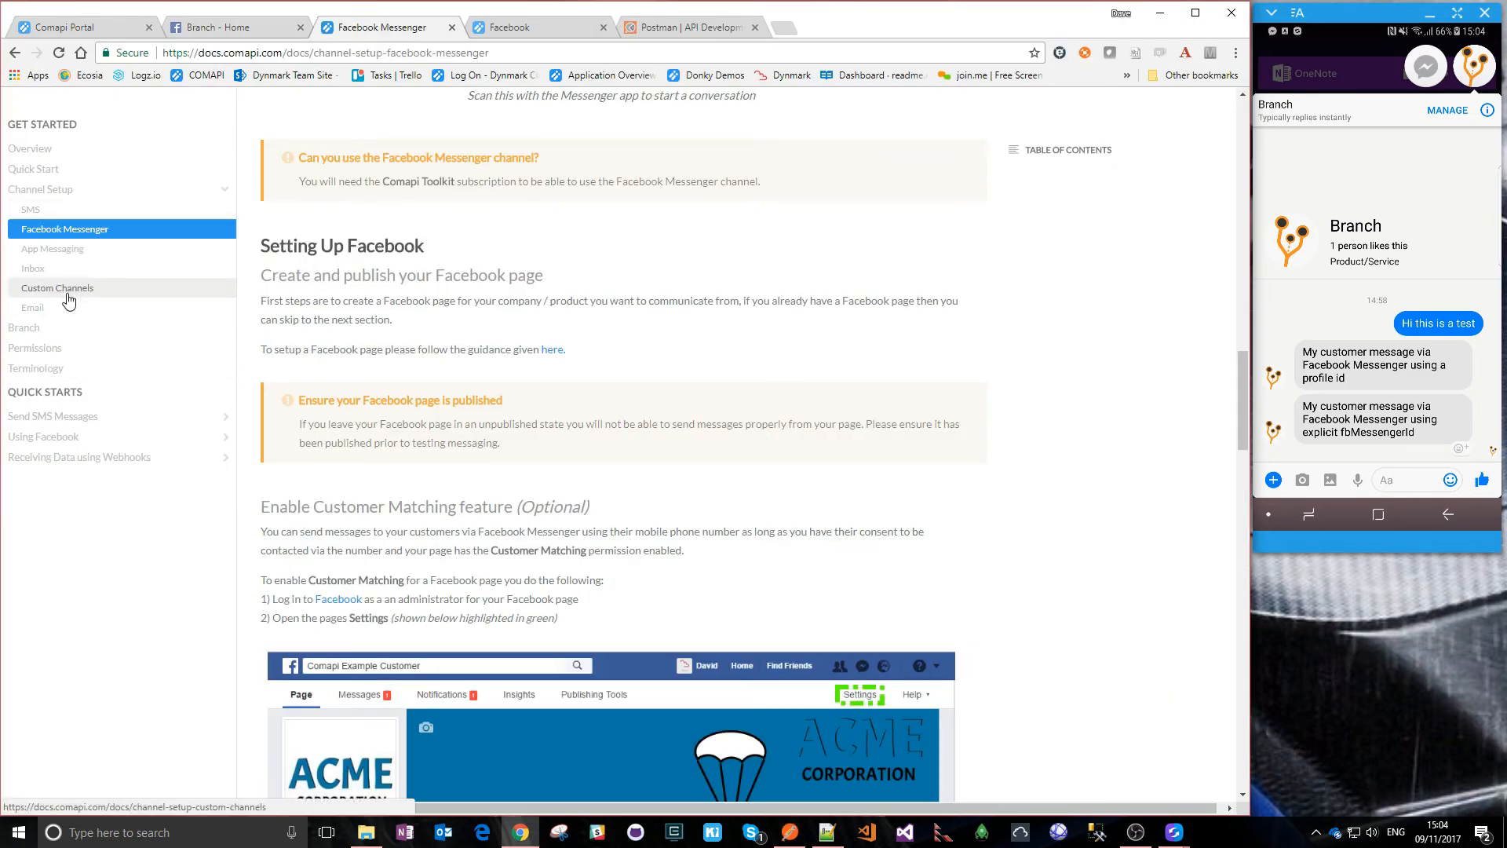
left_click(55, 444)
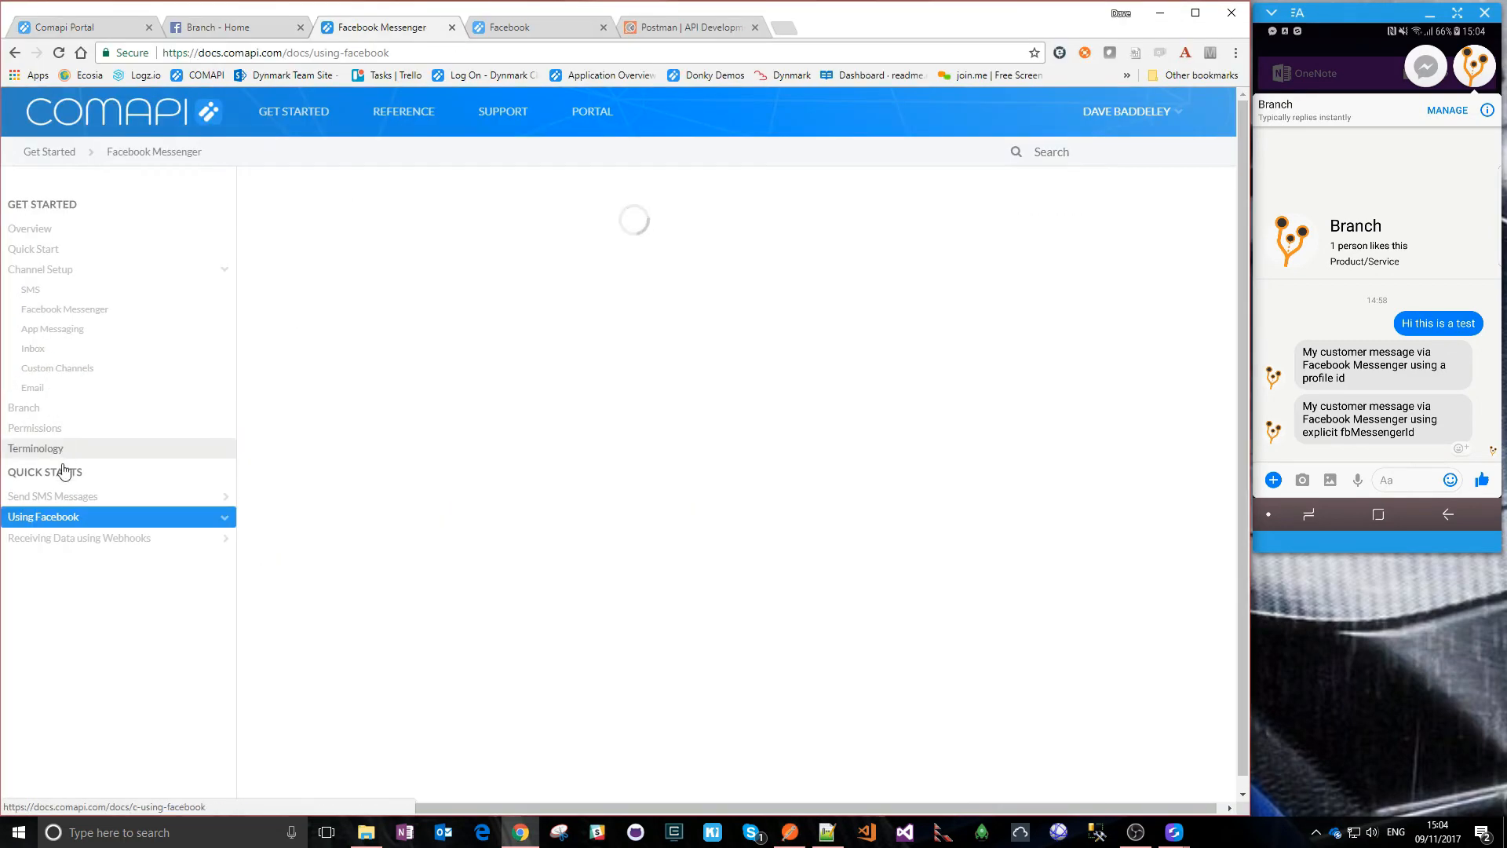